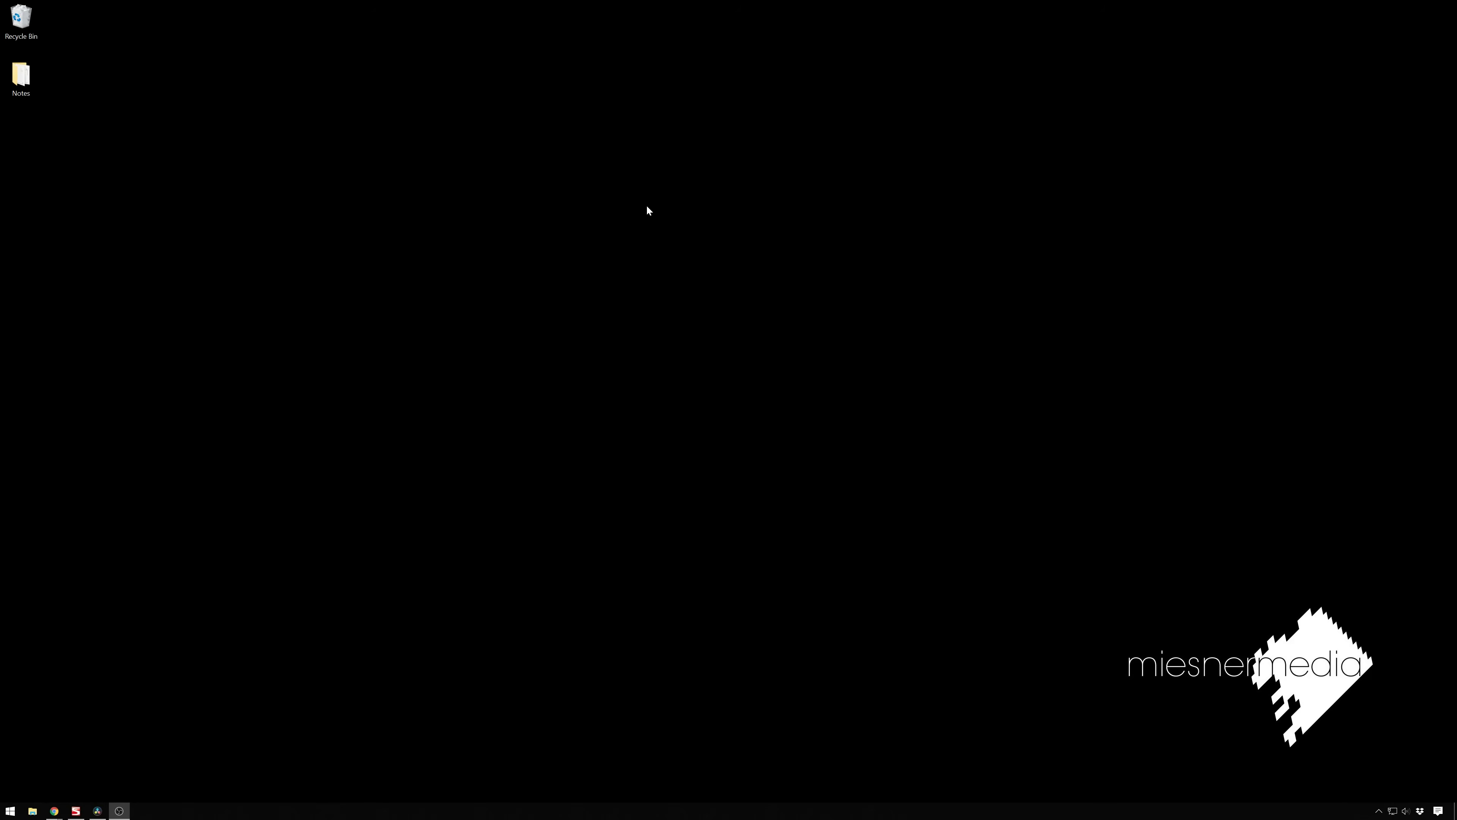
# In DaVinci Resolve, link the Sharpen Radius channels, set them to 0.44 and add this grade as a new color version.
pyautogui.click(97, 810)
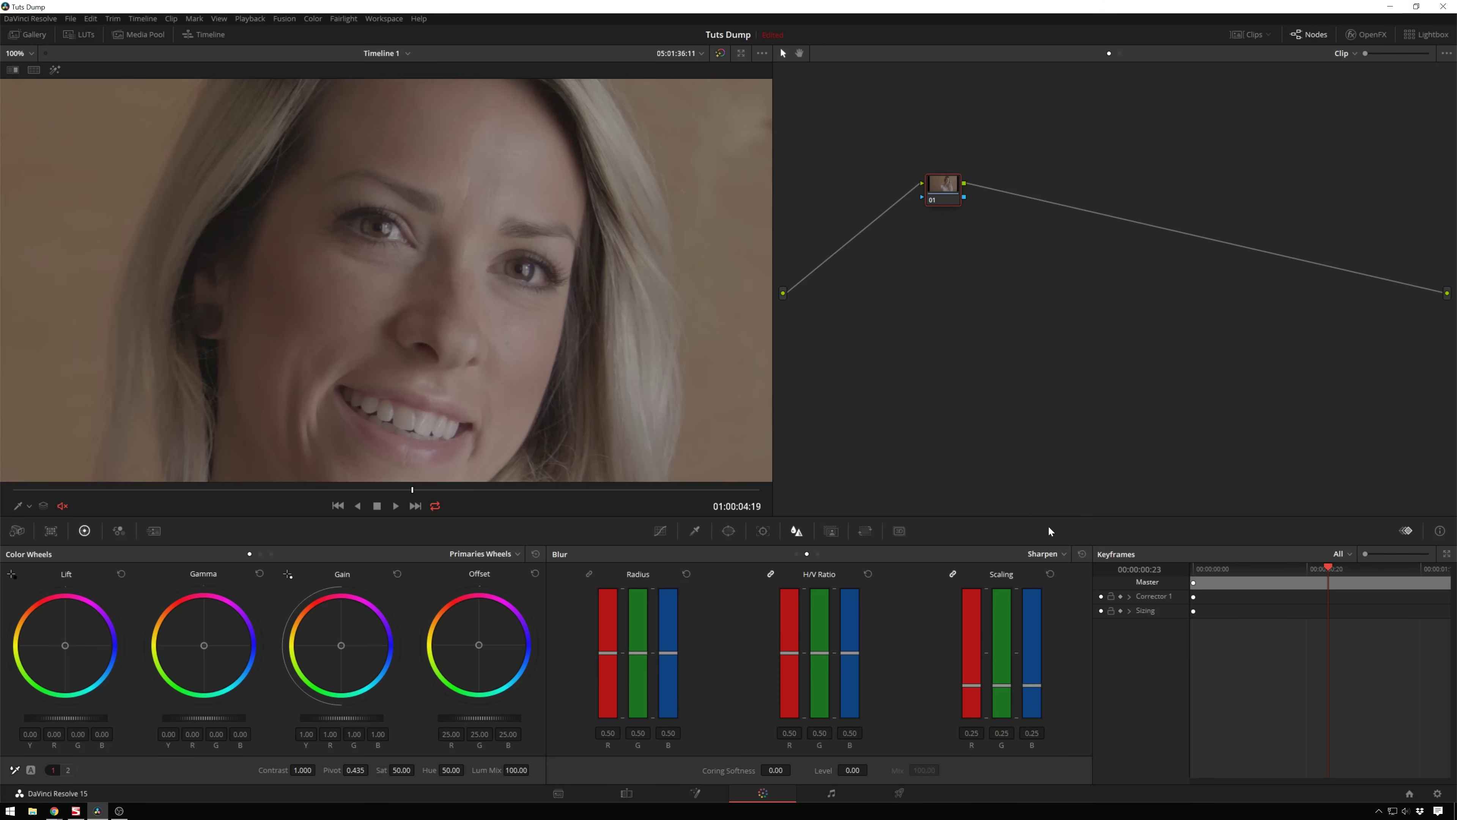
pyautogui.click(588, 574)
pyautogui.scroll(-3, 640, 674)
pyautogui.scroll(3, 637, 680)
pyautogui.moveTo(642, 663); pyautogui.dragTo(643, 659)
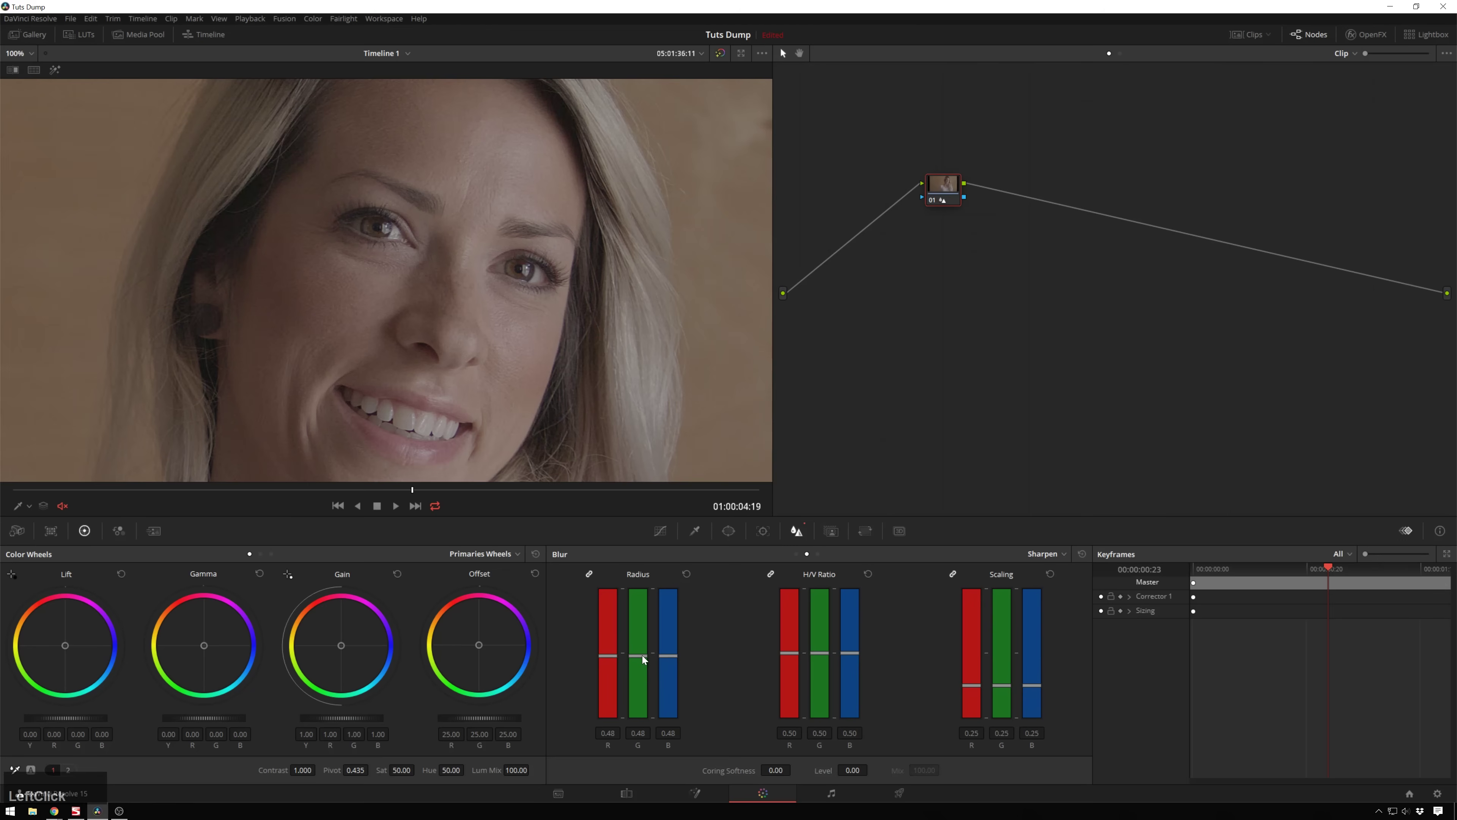
pyautogui.click(686, 574)
pyautogui.hotkey('ctrl', 'y')
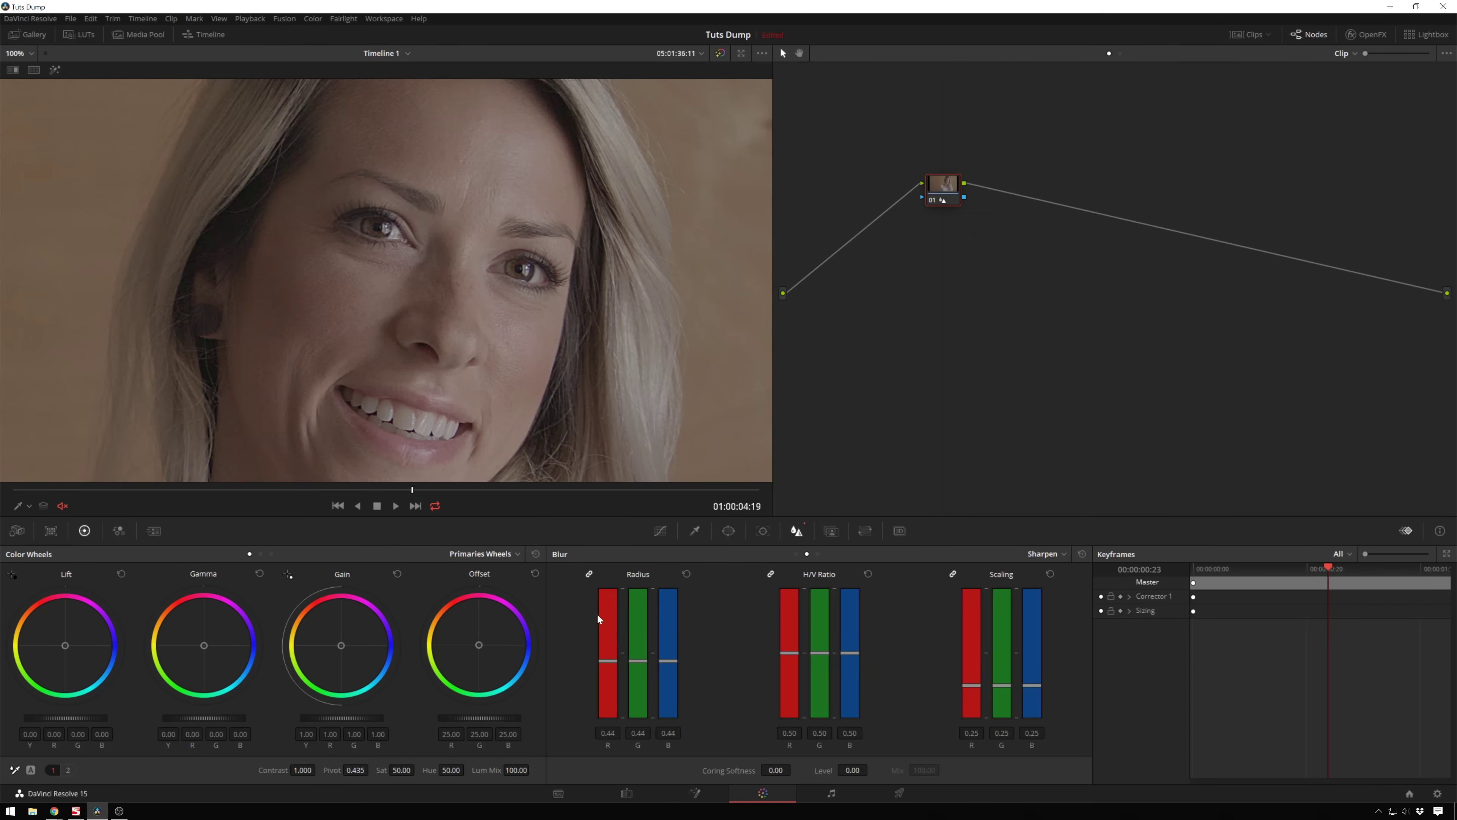
# Reset the Sharpen Radius, unlink its channels and set only the red channel's radius to 0.44.
pyautogui.click(686, 574)
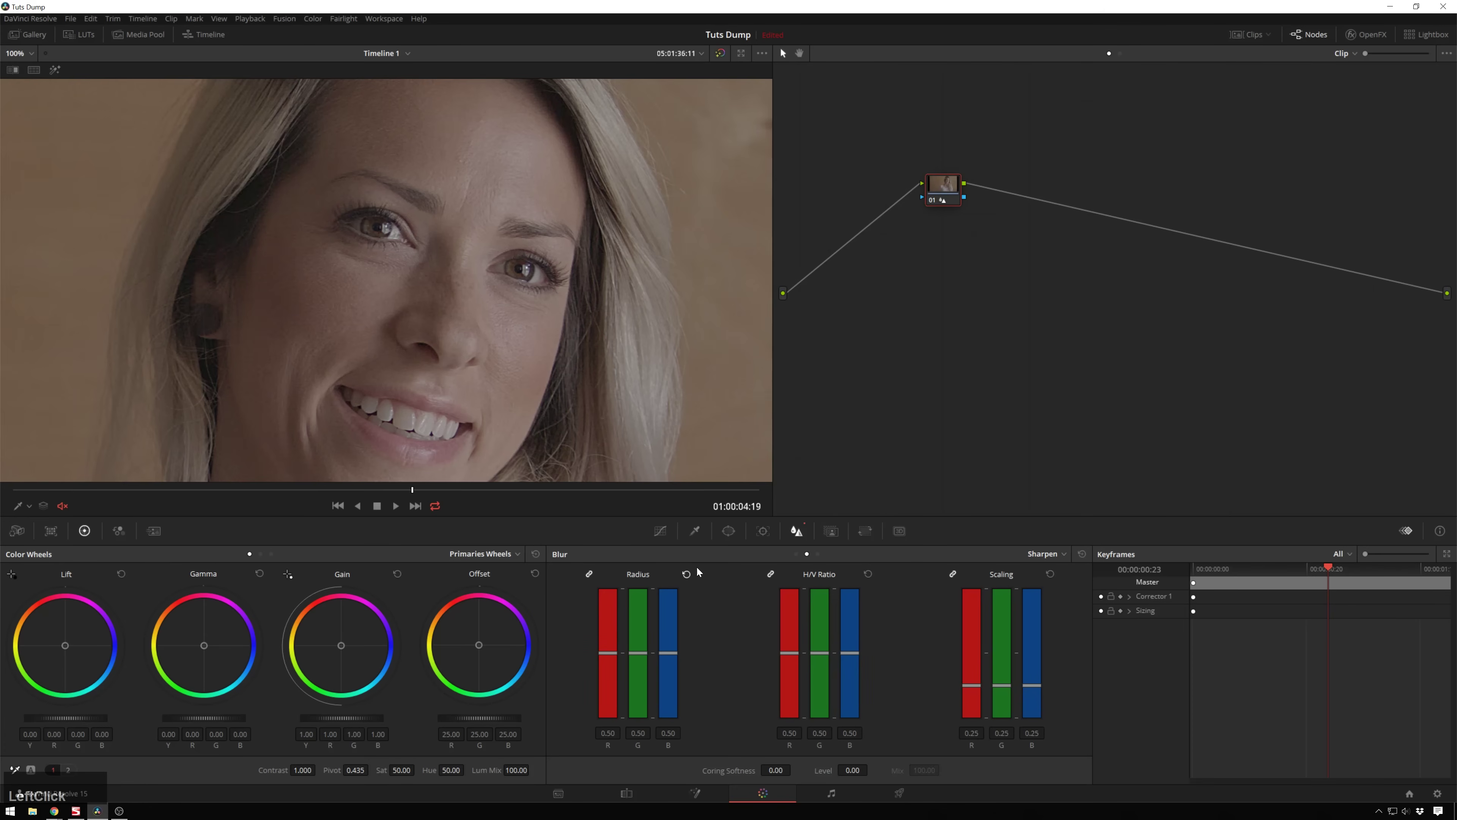
pyautogui.click(590, 576)
pyautogui.scroll(-3, 612, 678)
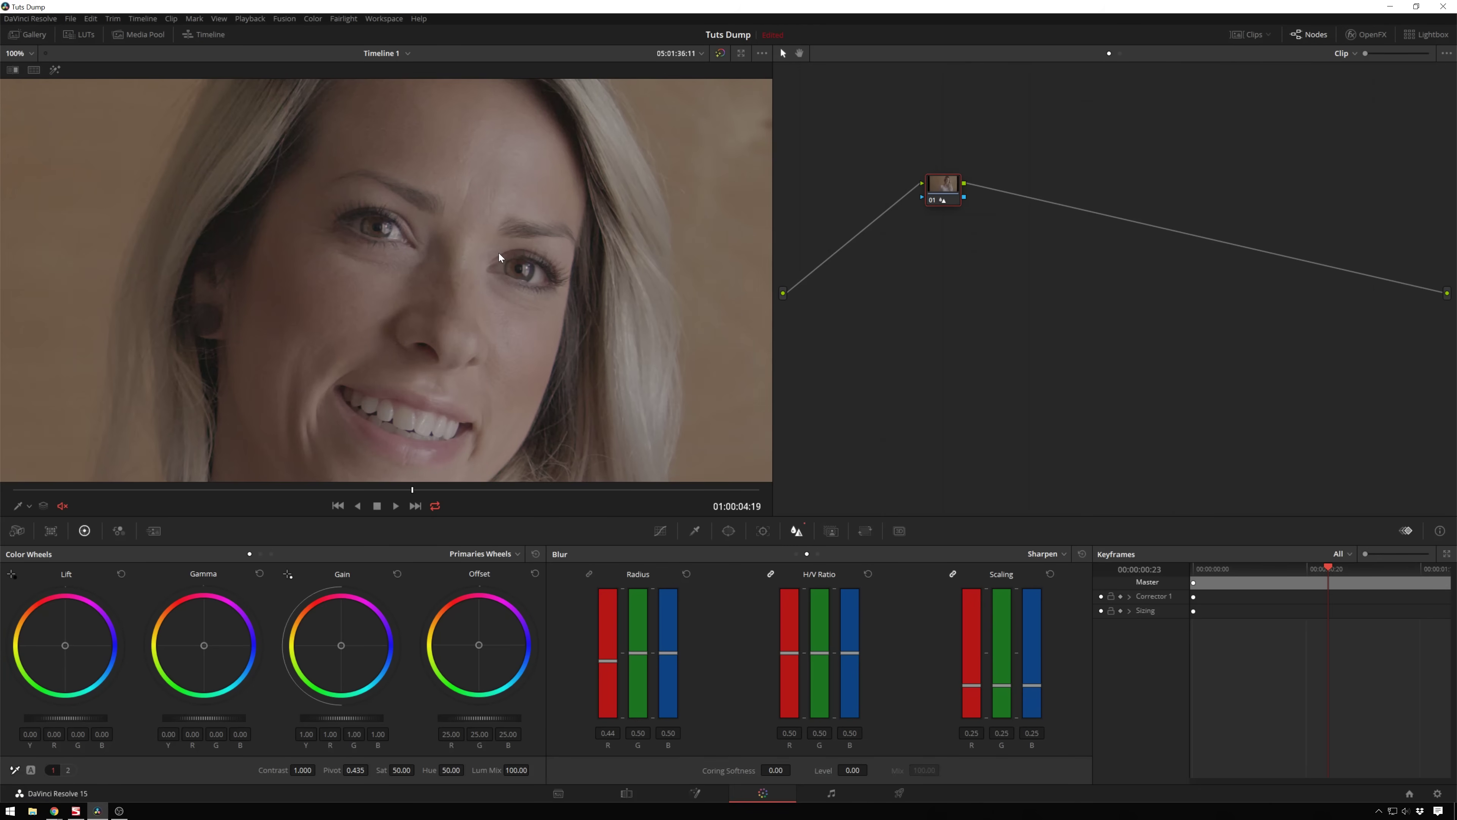
# Compare the all-channel and red-only sharpening versions on the full face and close up on the eyes.
pyautogui.keyDown('ctrl'); pyautogui.scroll(-1, 499, 253); pyautogui.keyUp('ctrl')
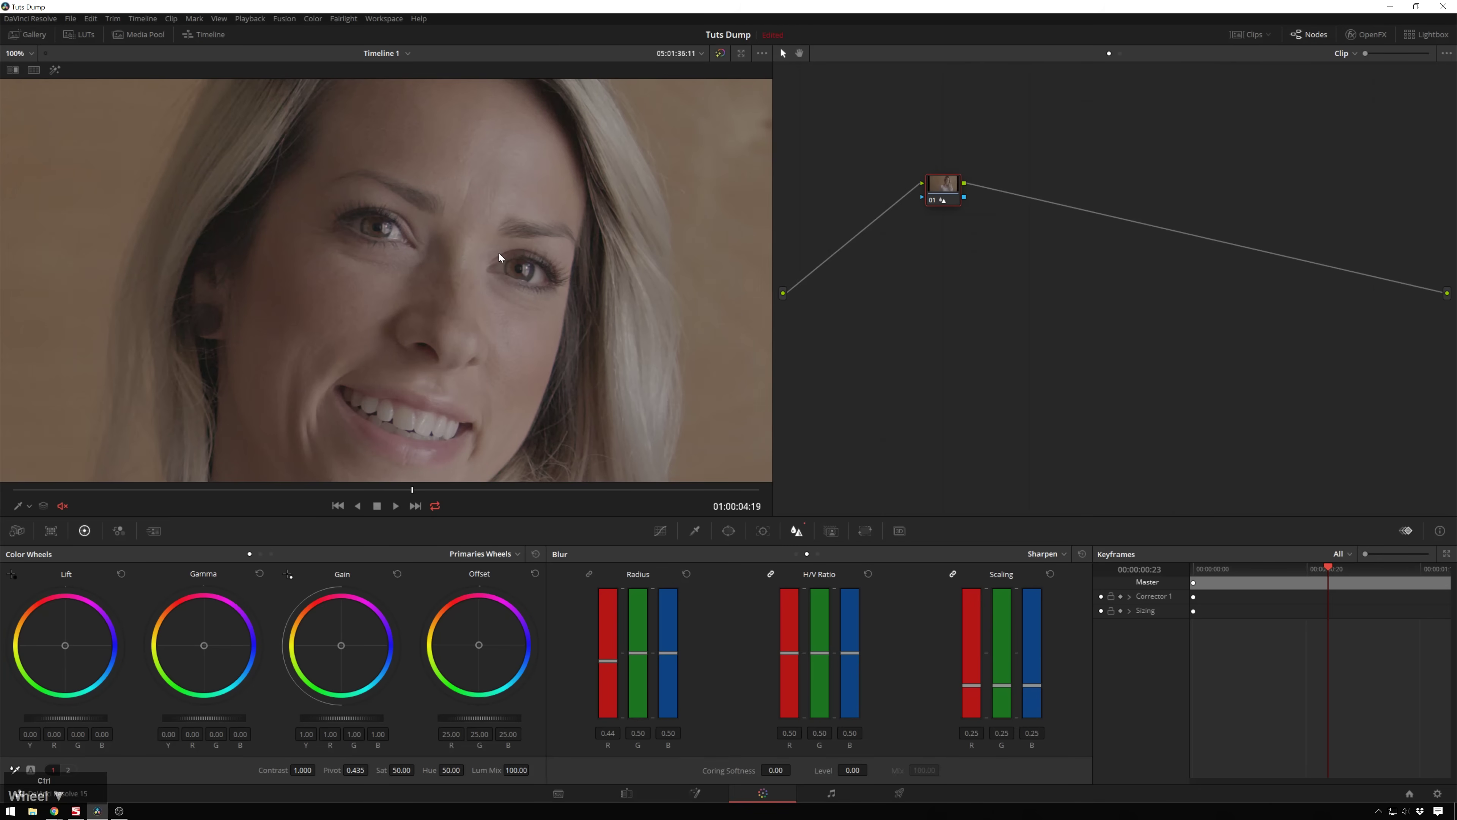
pyautogui.hotkey('ctrl', 'n')
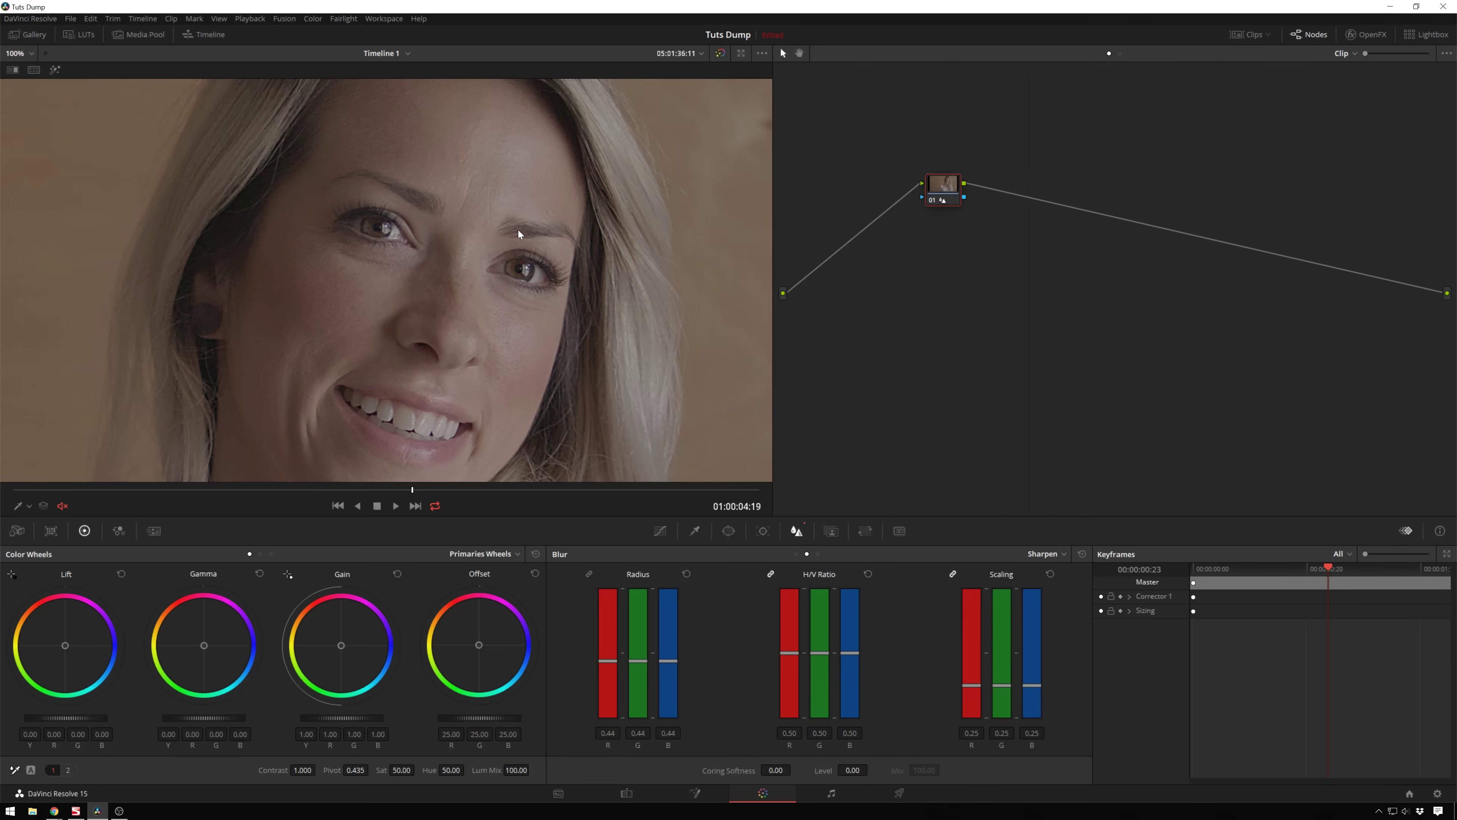
pyautogui.keyDown('ctrl'); pyautogui.scroll(-1, 519, 230); pyautogui.keyUp('ctrl')
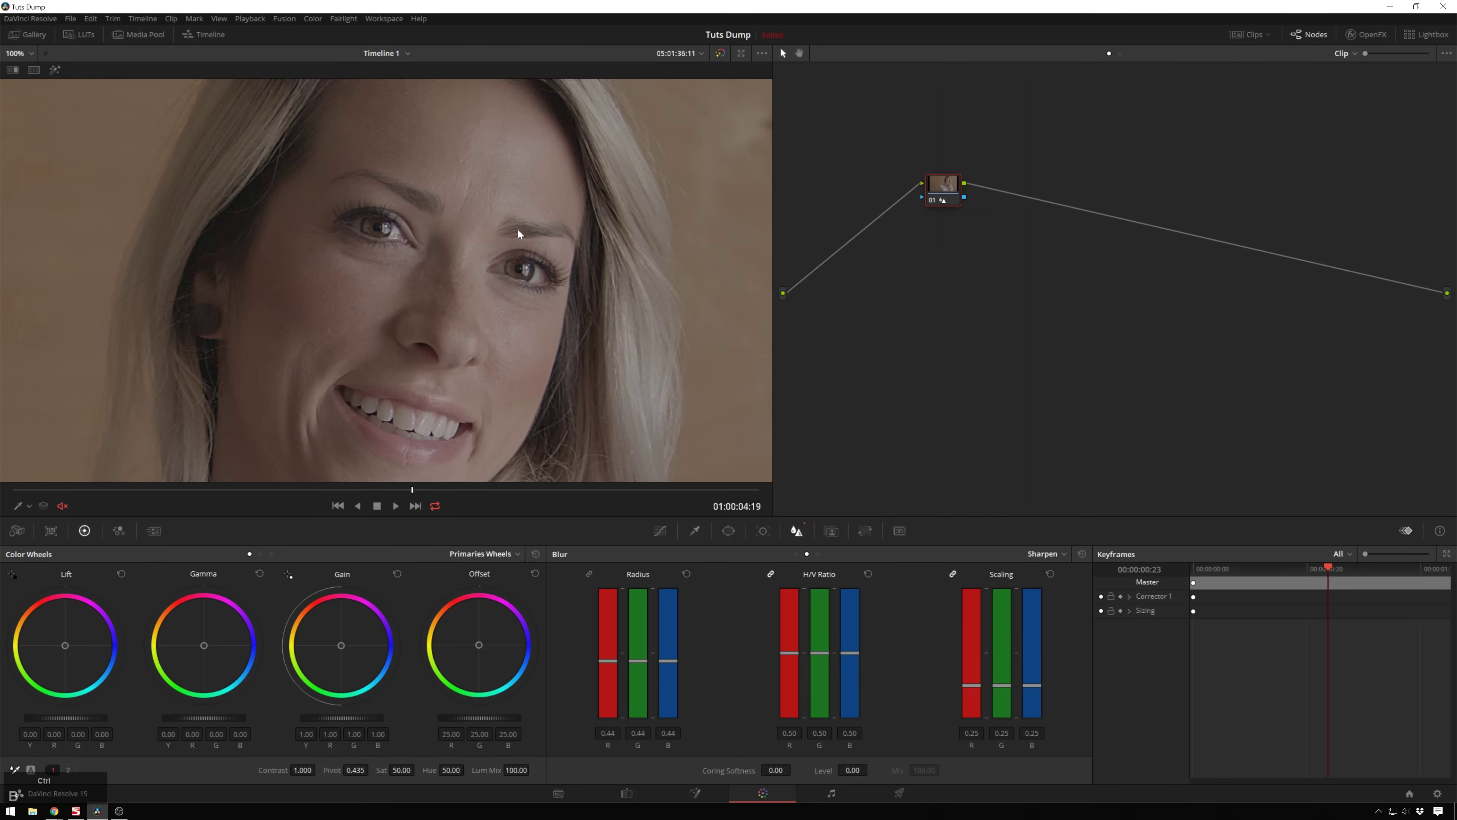
pyautogui.scroll(3, 557, 252)
pyautogui.scroll(1, 408, 209)
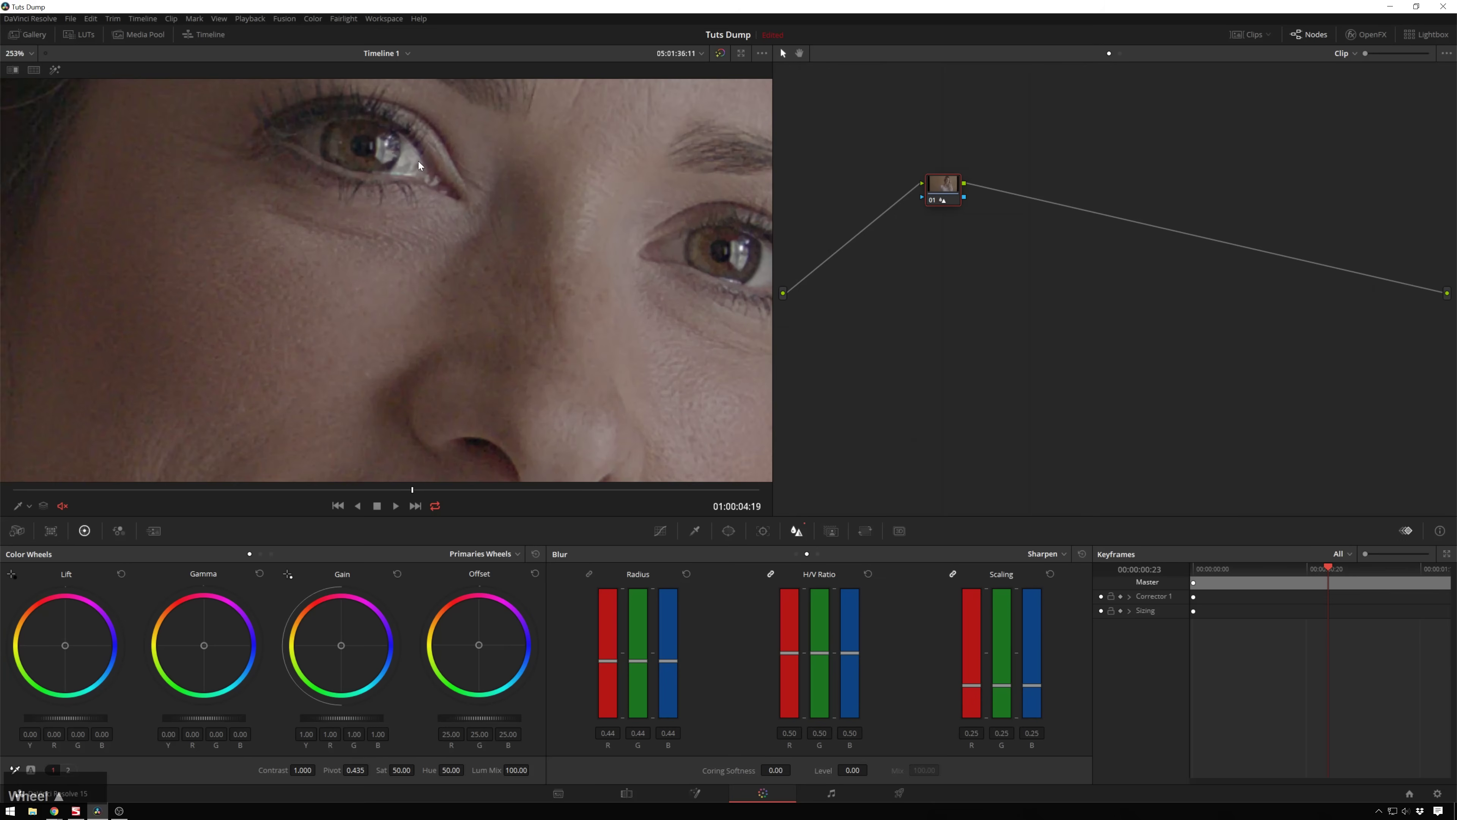
pyautogui.moveTo(423, 159); pyautogui.dragTo(371, 299)
pyautogui.hotkey('ctrl', 'b')
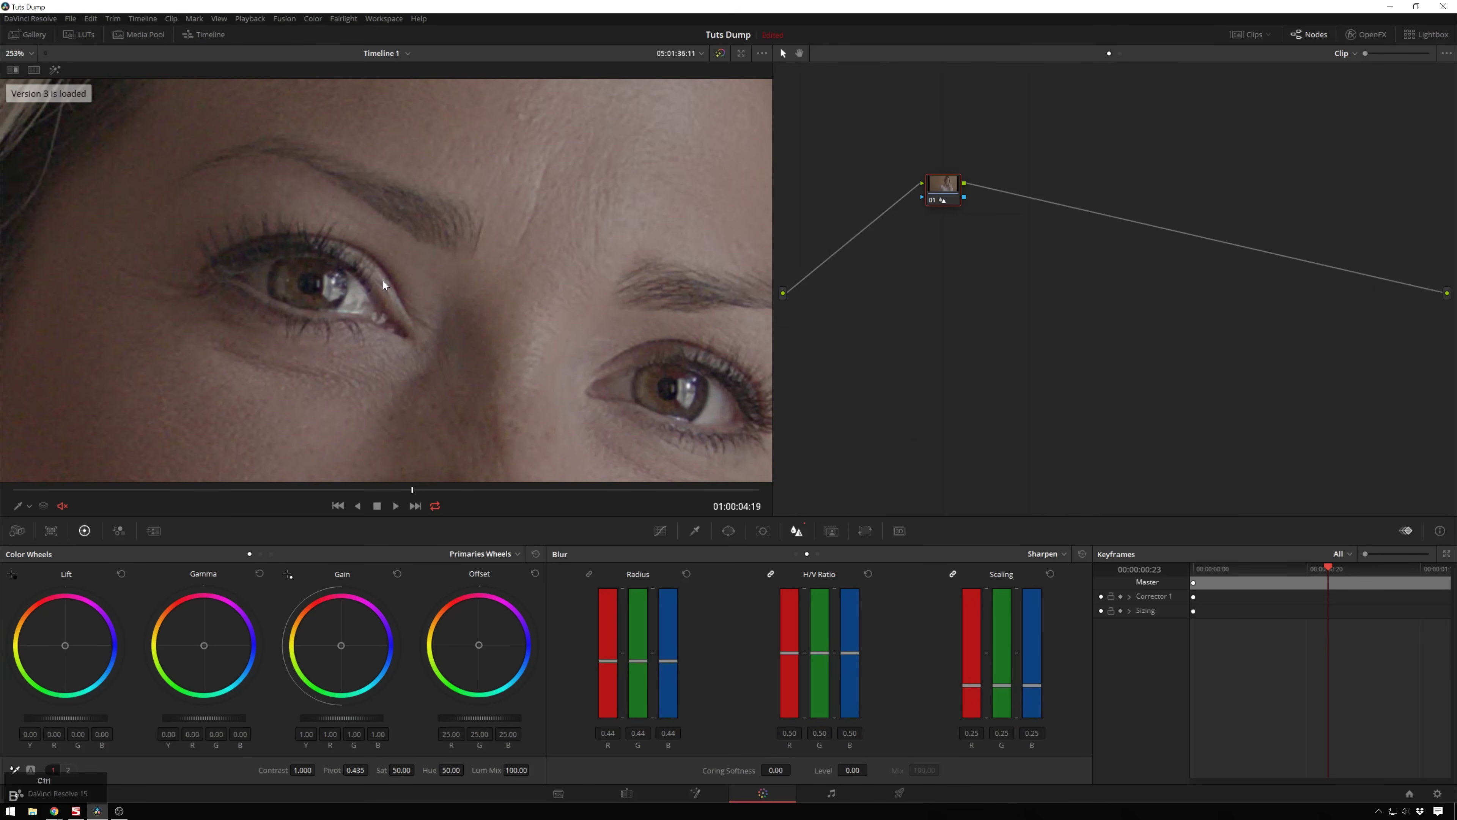
pyautogui.hotkey('ctrl', 'z')
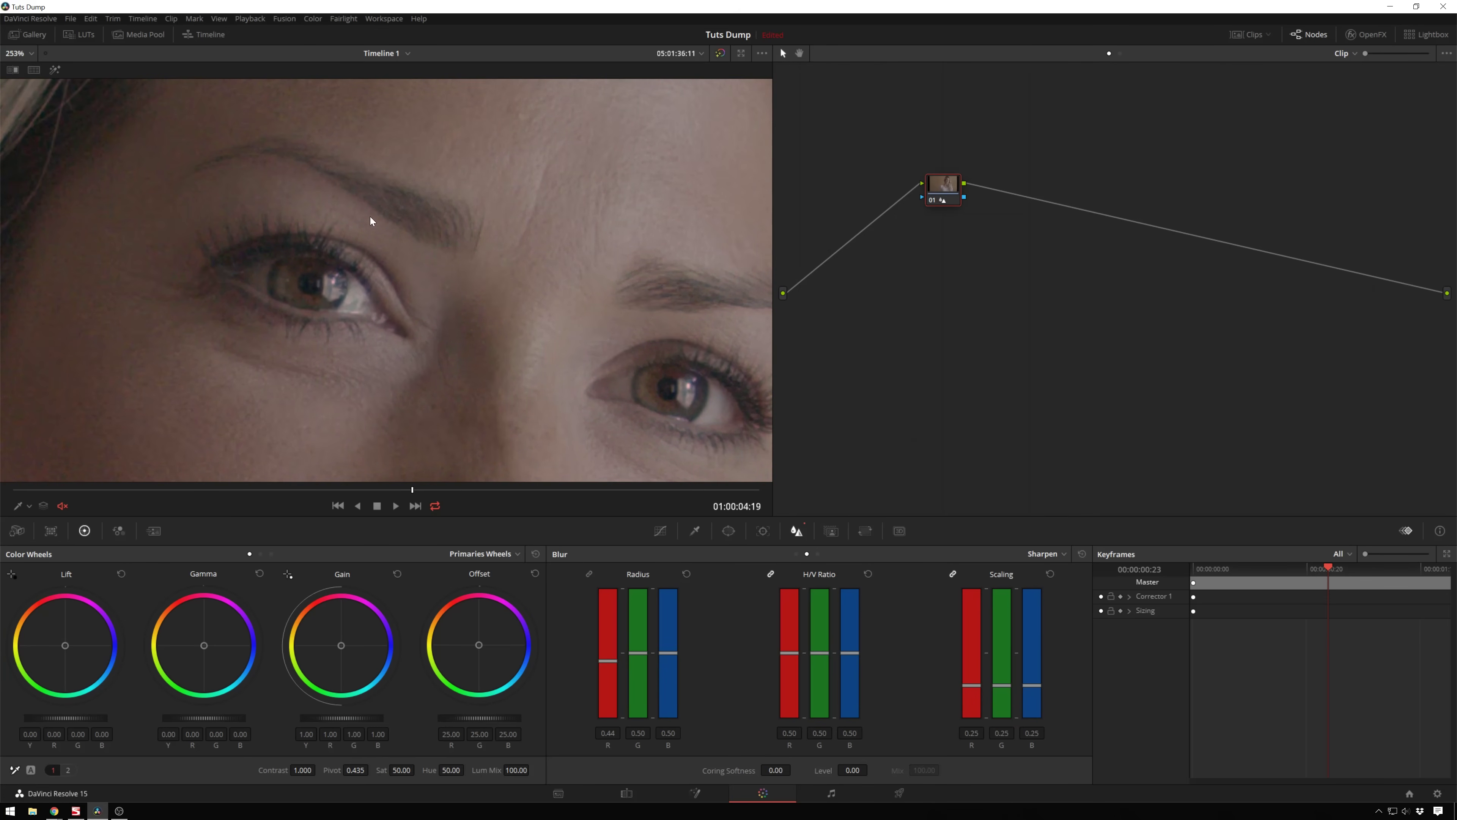
pyautogui.hotkey('ctrl', 'b')
pyautogui.hotkey('ctrl', 'z')
# Set the color space of node 01 to Lab (CIE).
pyautogui.rightClick(948, 188)
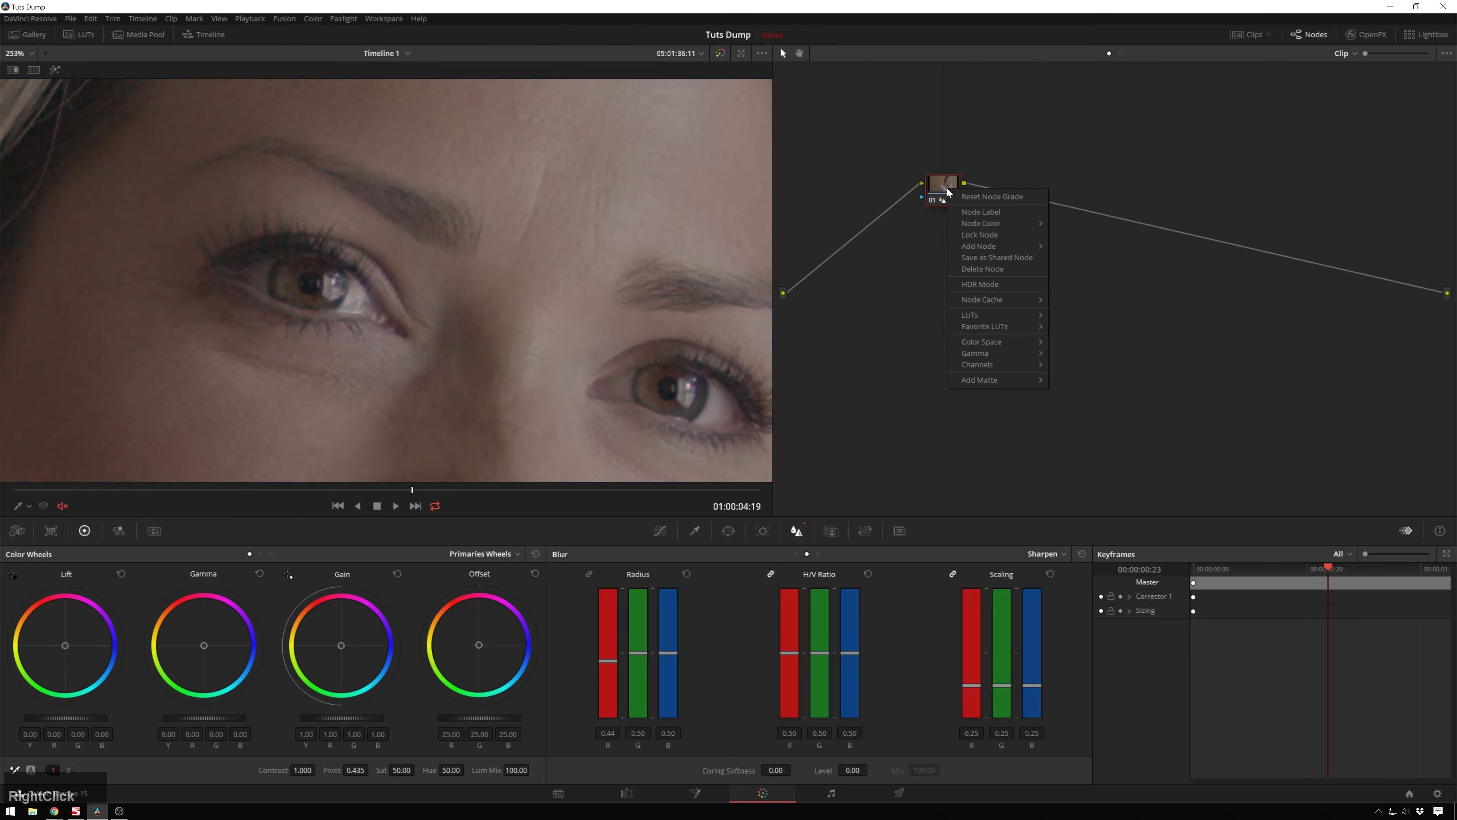
pyautogui.moveTo(990, 341)
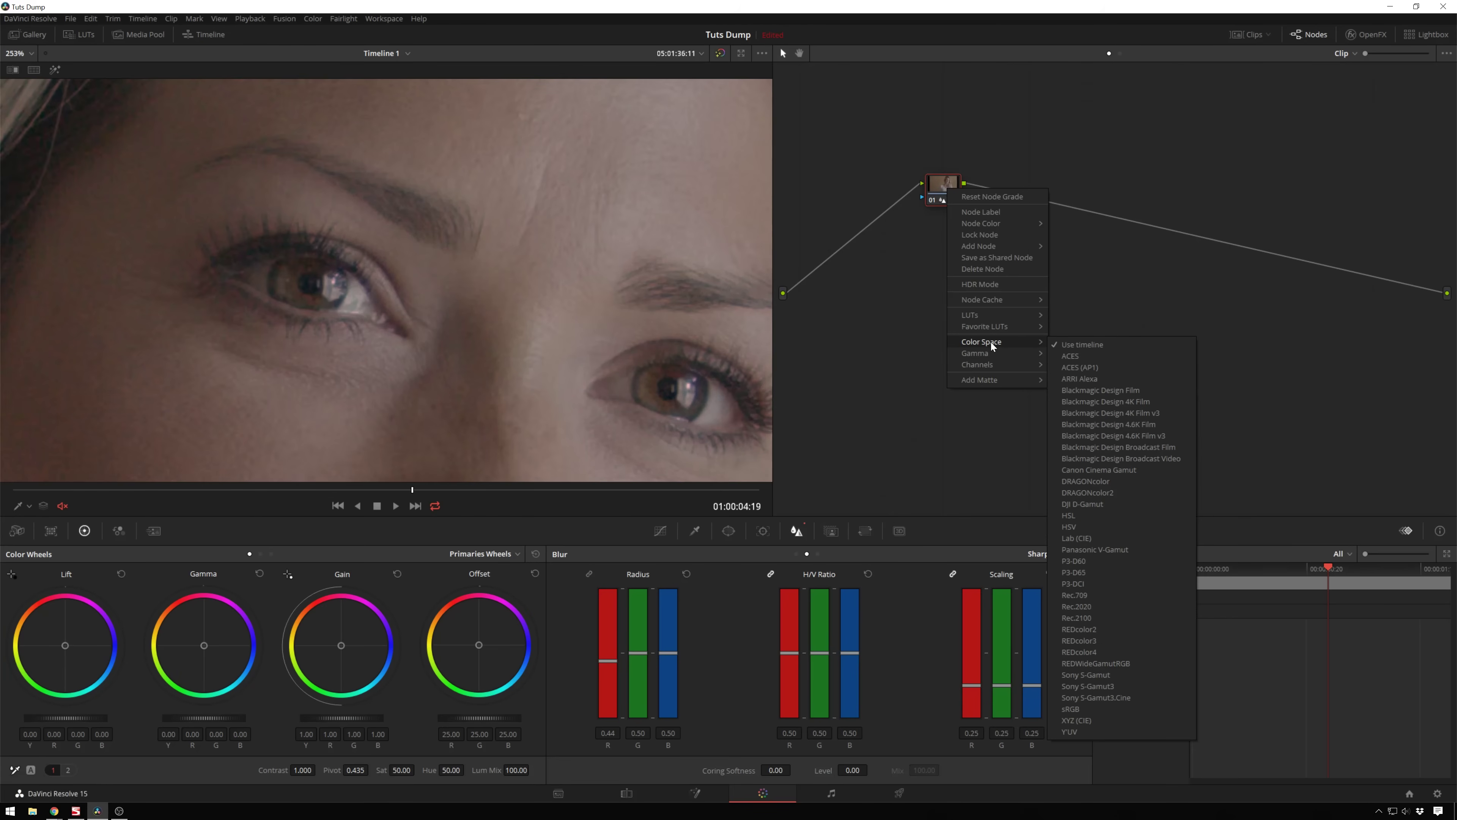
pyautogui.click(1065, 541)
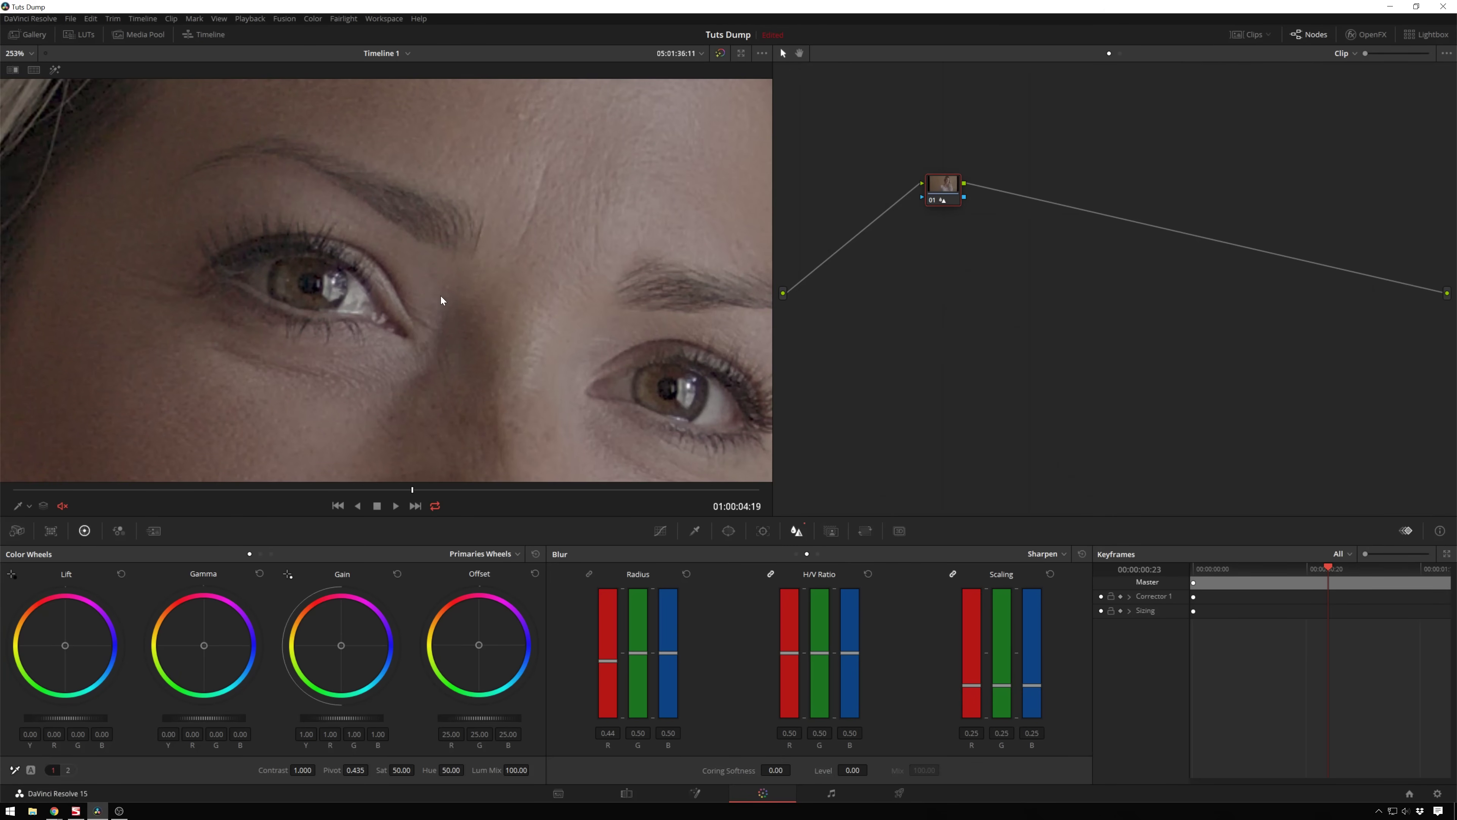
# Compare the Lab sharpening with the all-channel version around the eye and hair, using the enlarged viewer.
pyautogui.keyDown('ctrl'); pyautogui.click(490, 316); pyautogui.keyUp('ctrl')
pyautogui.moveTo(645, 342); pyautogui.dragTo(311, 201)
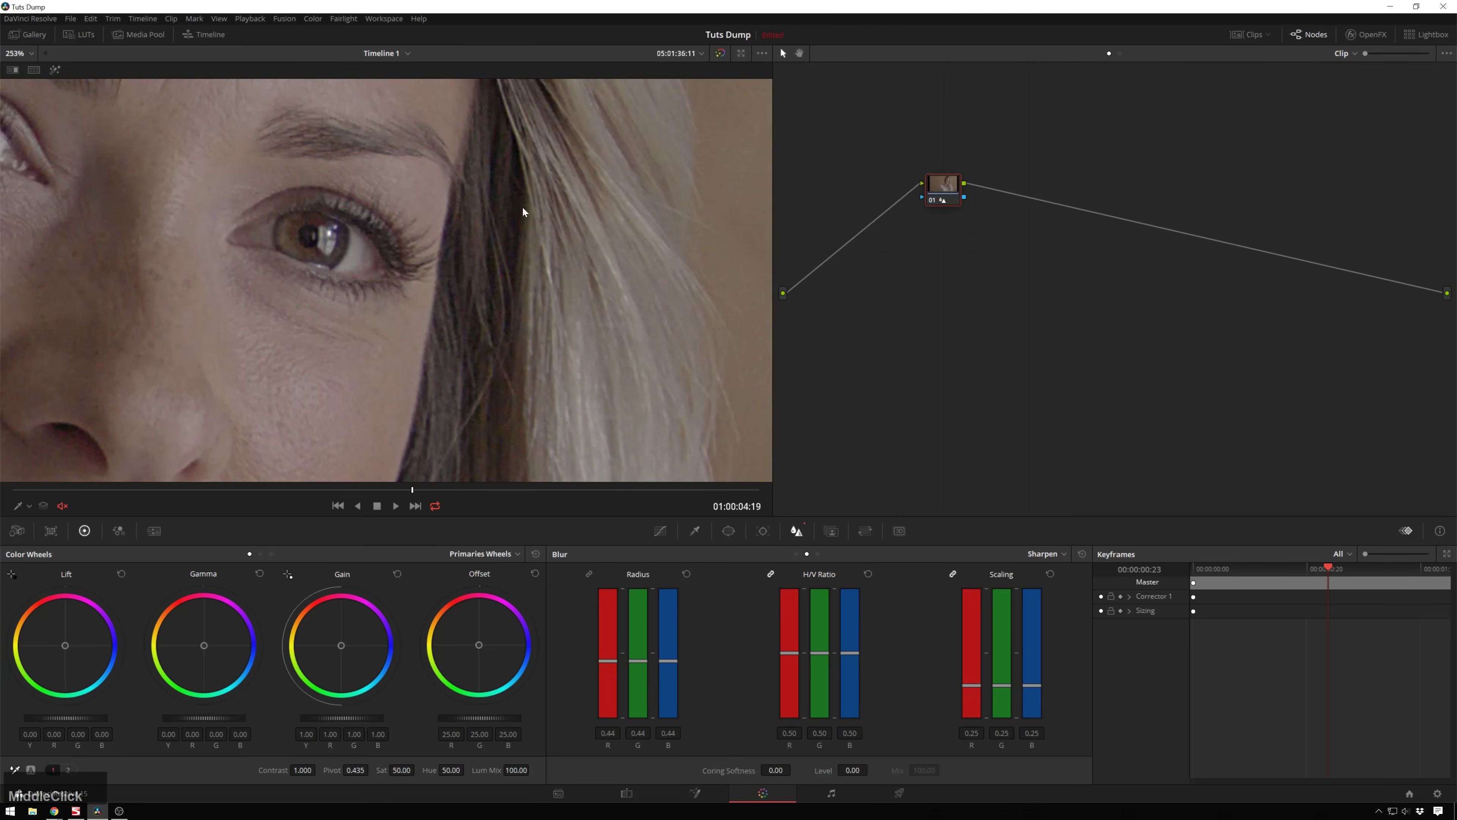
pyautogui.hotkey('ctrl', 'n')
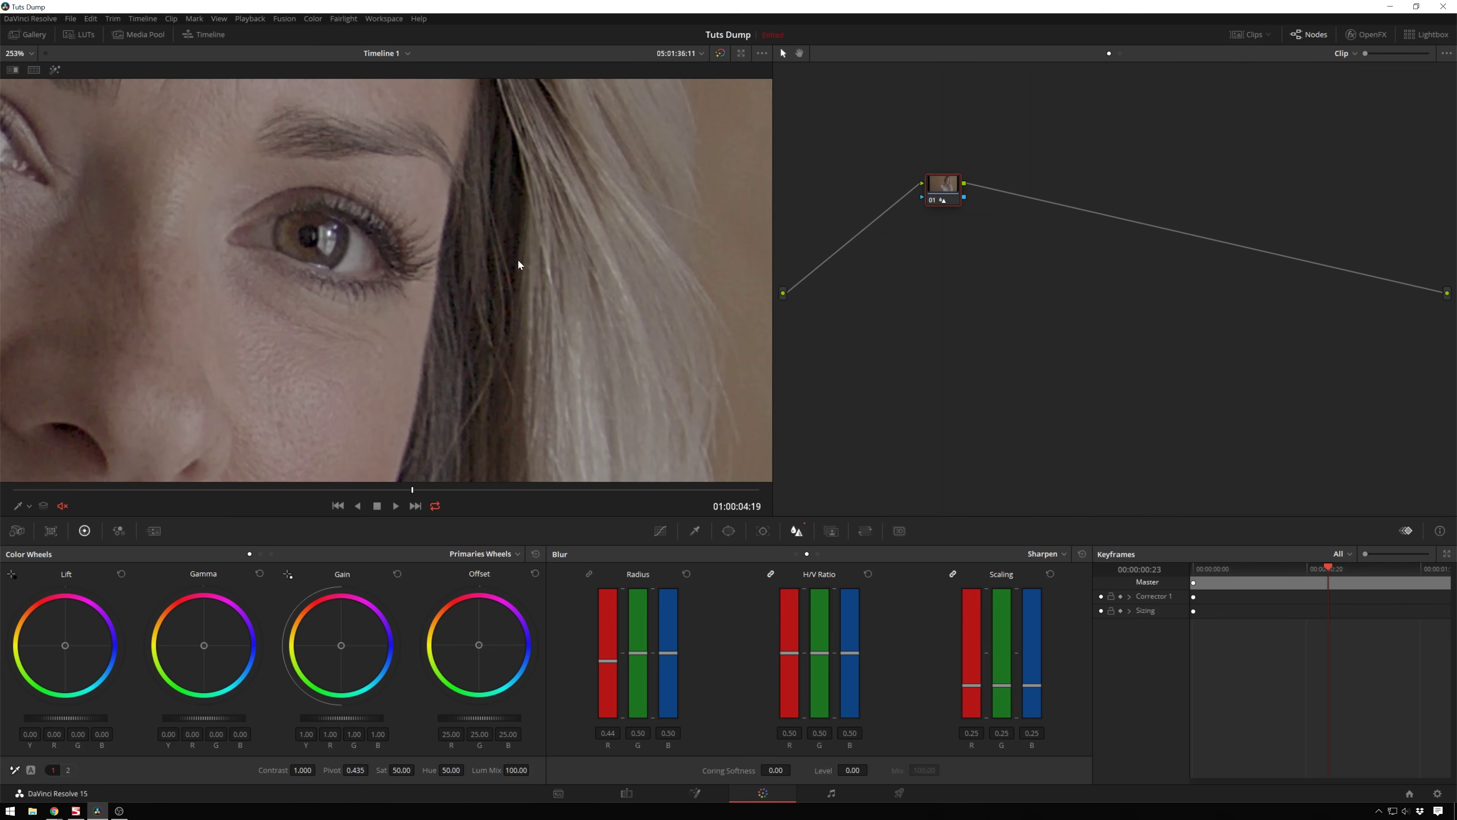
pyautogui.hotkey('ctrl', 'b')
pyautogui.moveTo(580, 246); pyautogui.dragTo(596, 252)
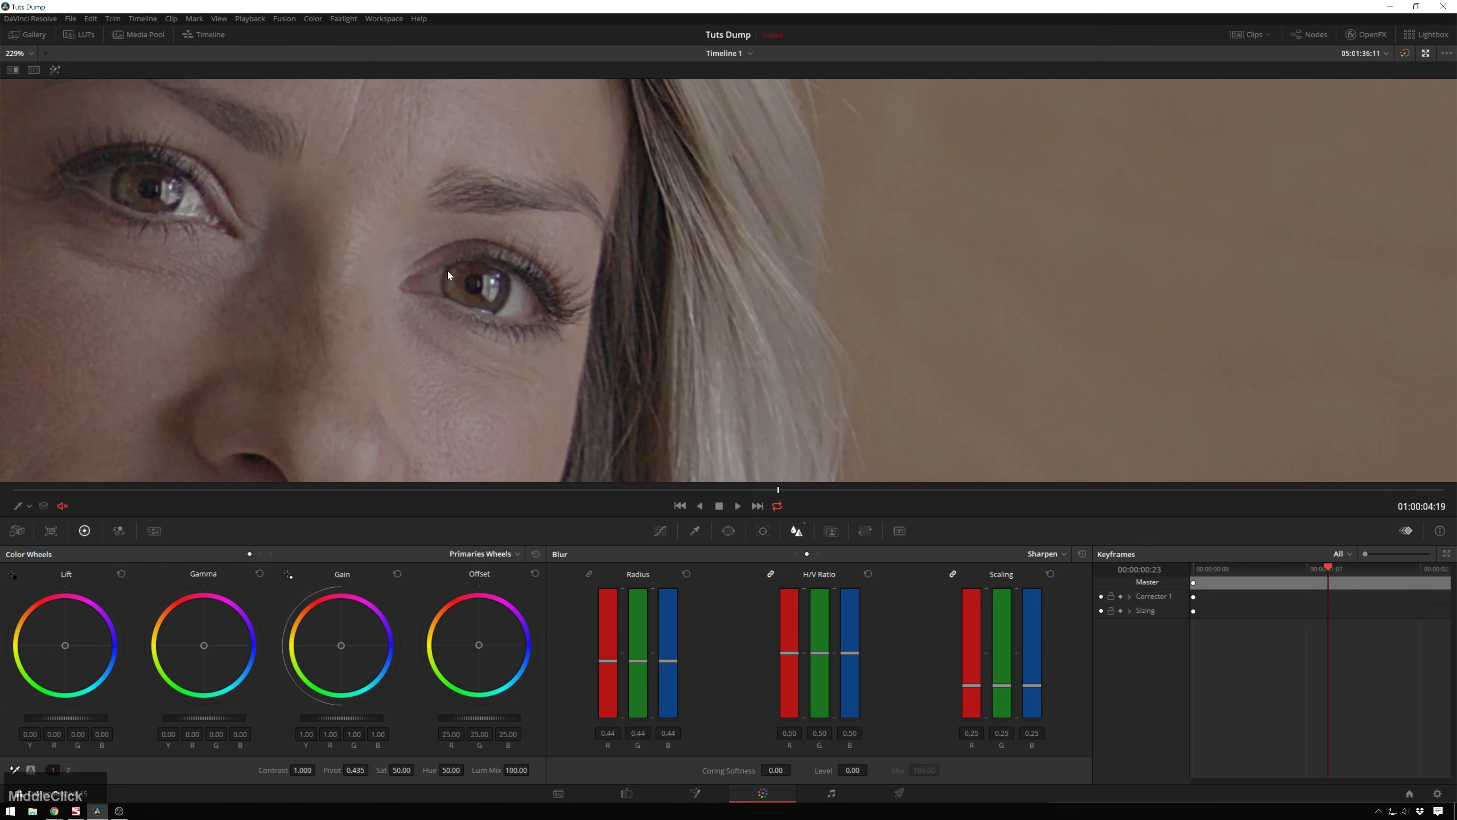
pyautogui.moveTo(456, 261); pyautogui.dragTo(544, 253)
pyautogui.hotkey('ctrl', 'b')
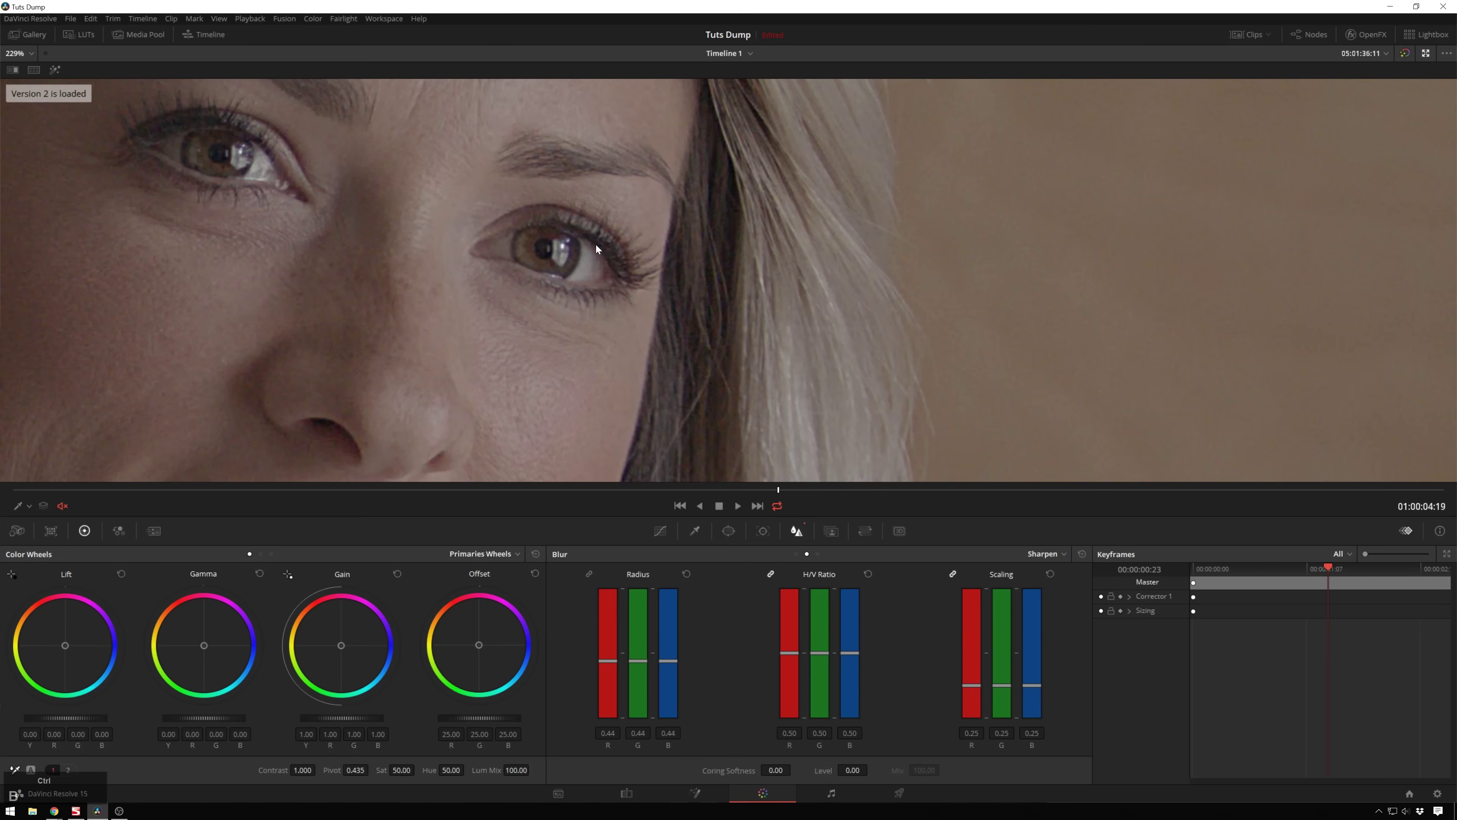
pyautogui.hotkey('ctrl', 'b')
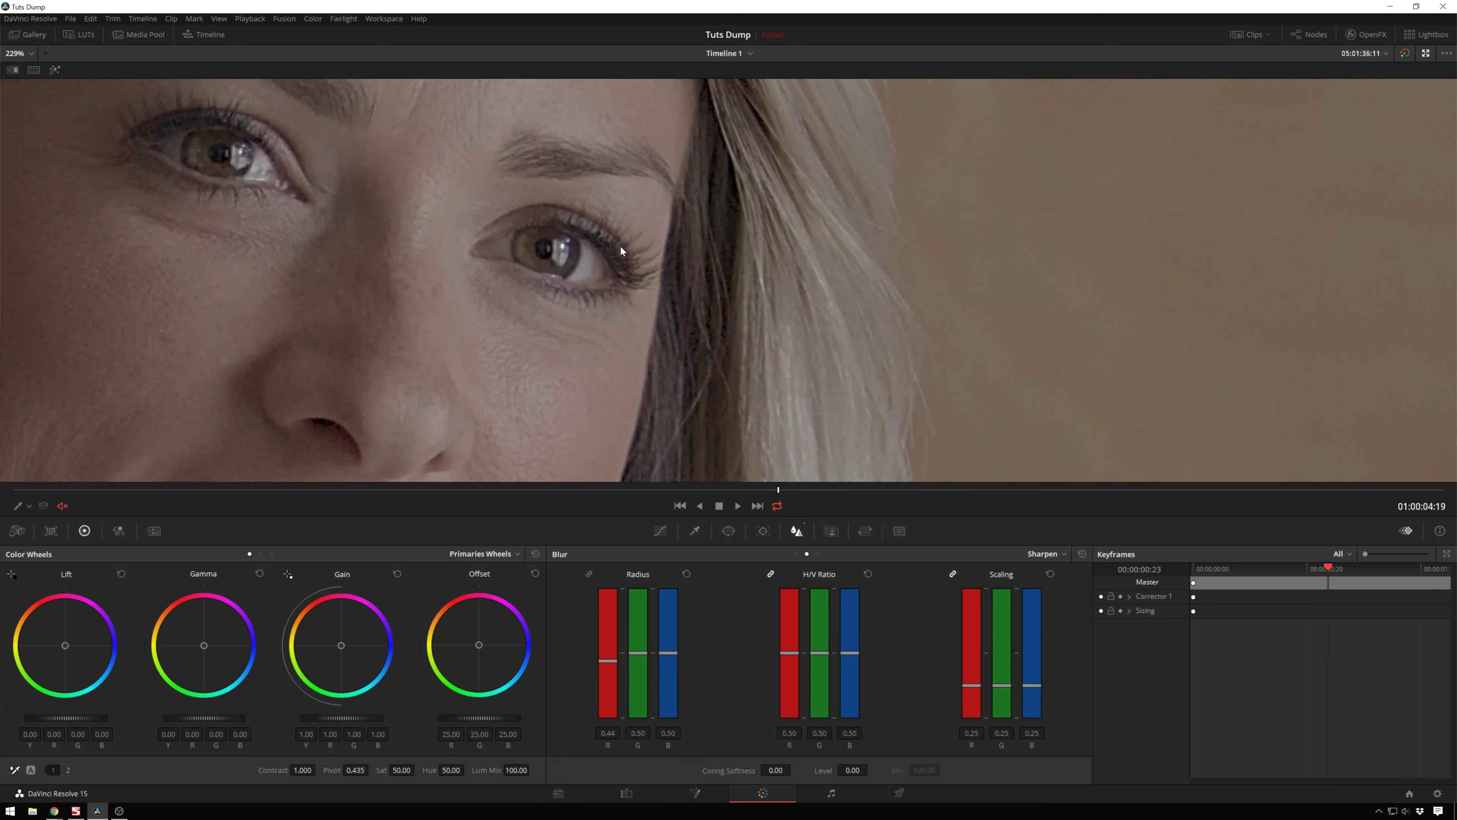
# Compare the color versions on the eyelashes and dark hair at about 412% zoom, and recheck the whole face.
pyautogui.keyDown('ctrl'); pyautogui.scroll(4, 627, 267); pyautogui.keyUp('ctrl')
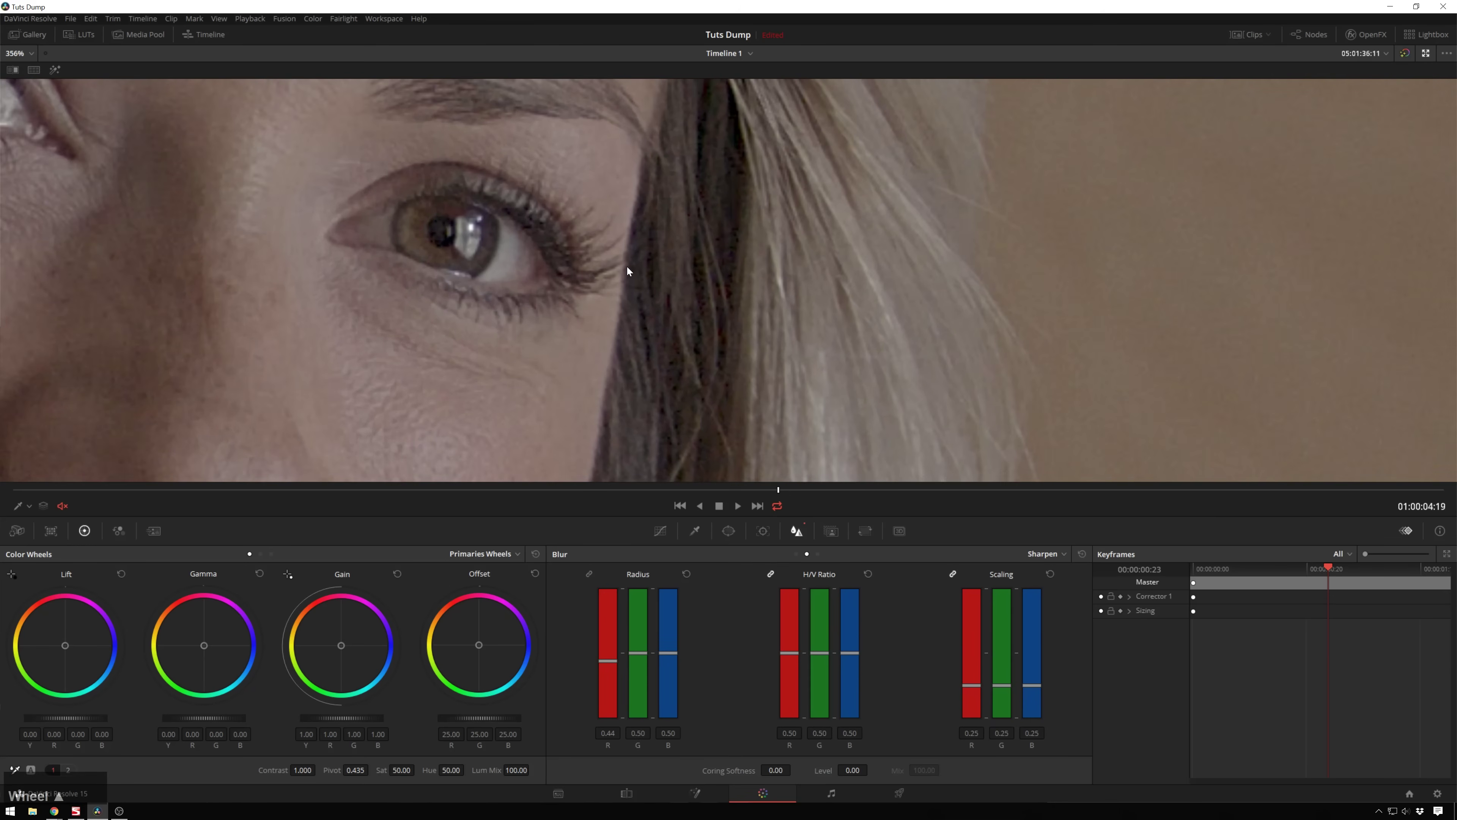
pyautogui.hotkey('ctrl', 'b')
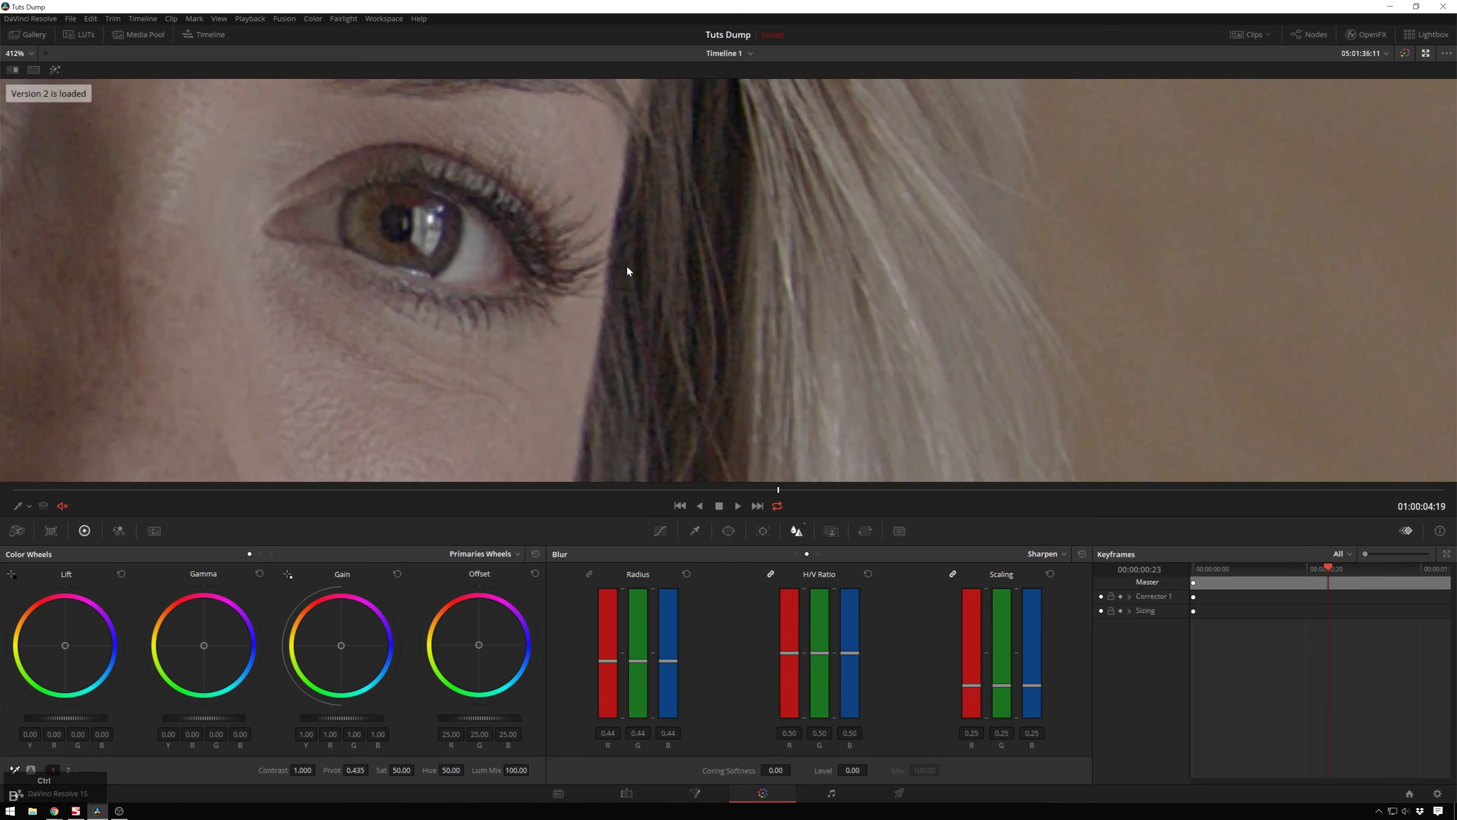
pyautogui.hotkey('ctrl', 'b')
pyautogui.hotkey('ctrl', 'b')
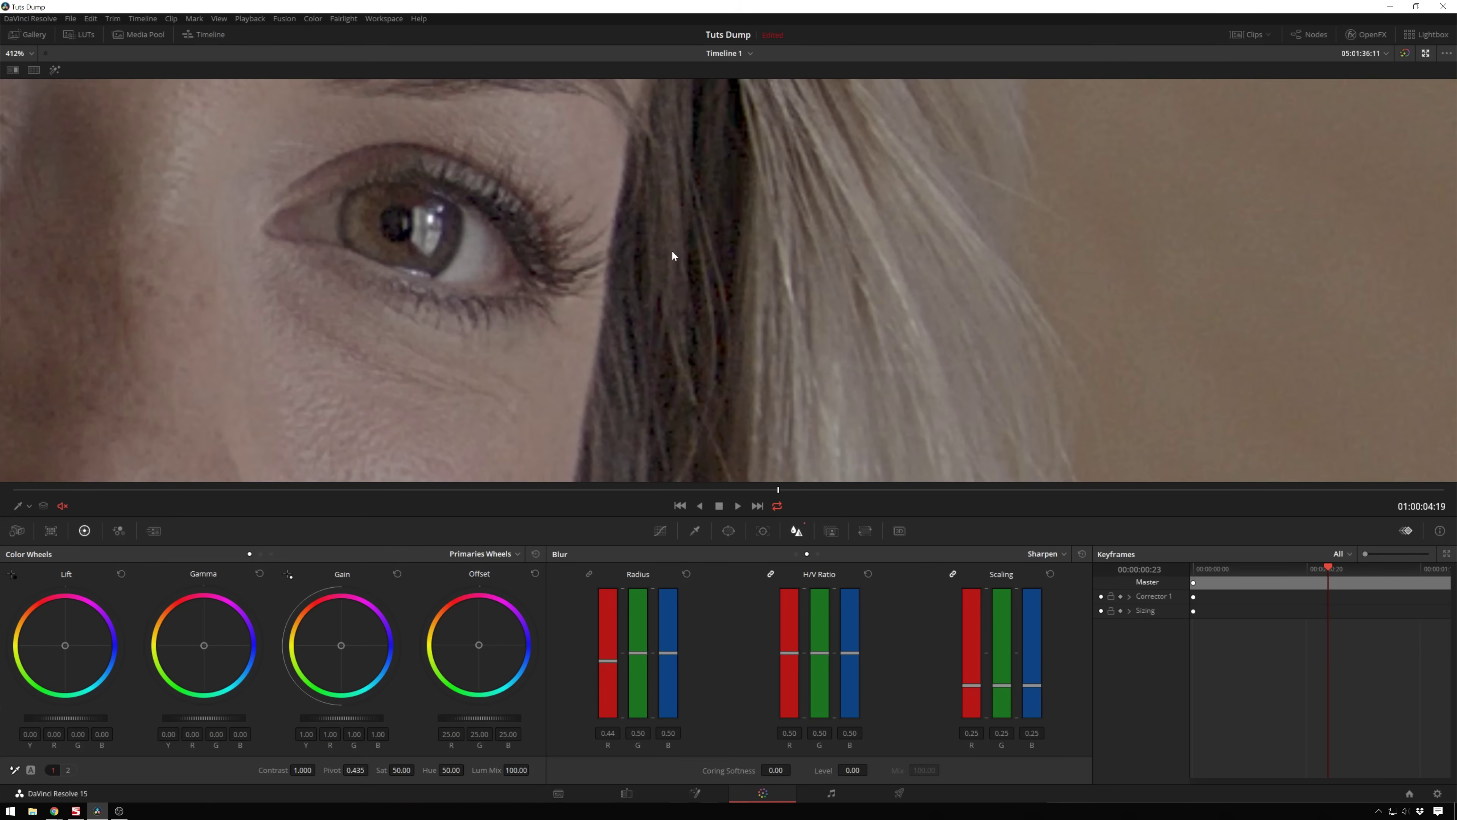
pyautogui.hotkey('ctrl', 'n')
pyautogui.hotkey('ctrl', 'n')
pyautogui.scroll(-6, 628, 317)
pyautogui.scroll(-2, 628, 259)
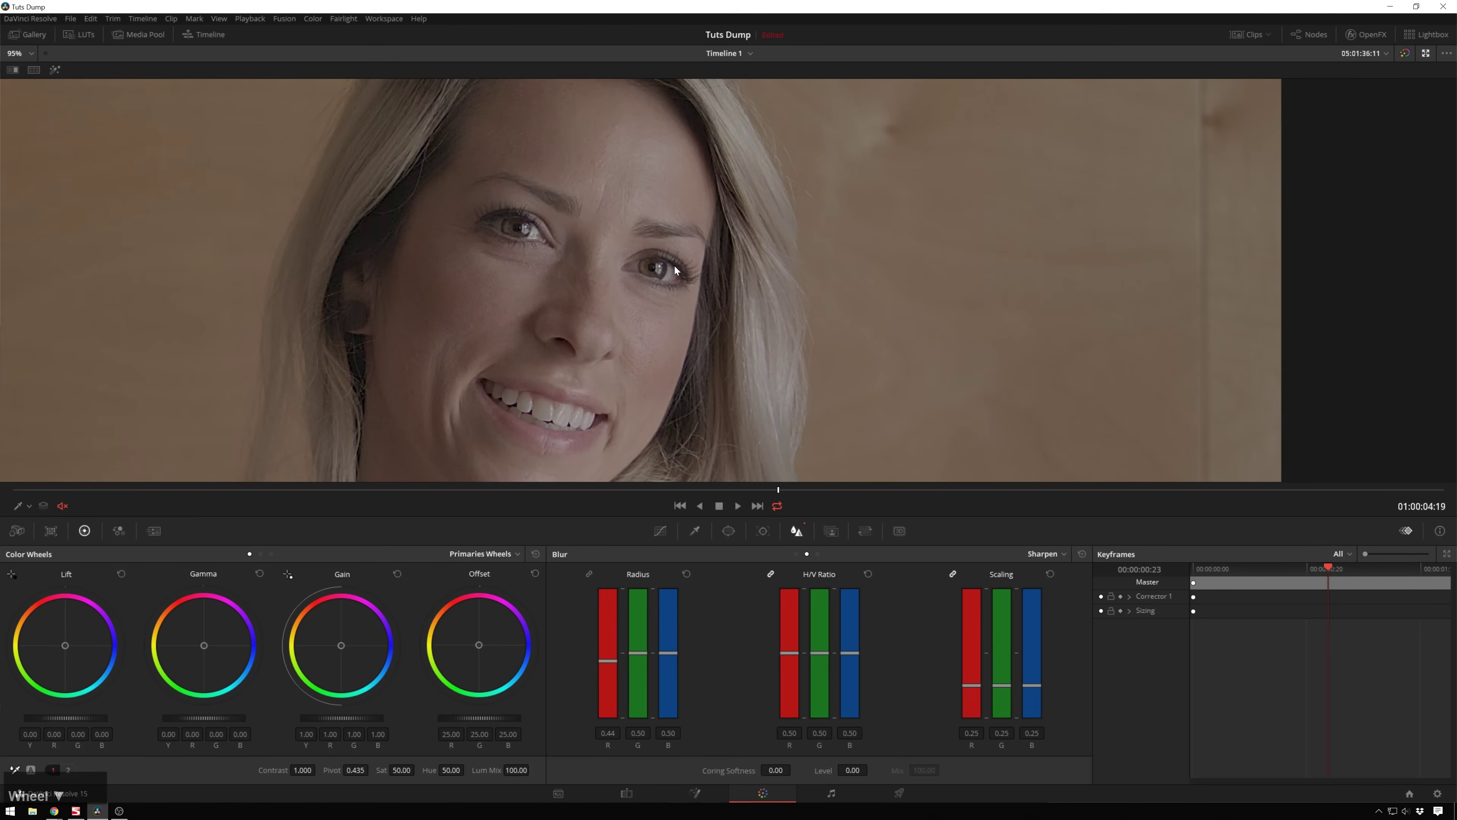
pyautogui.middleClick(658, 257)
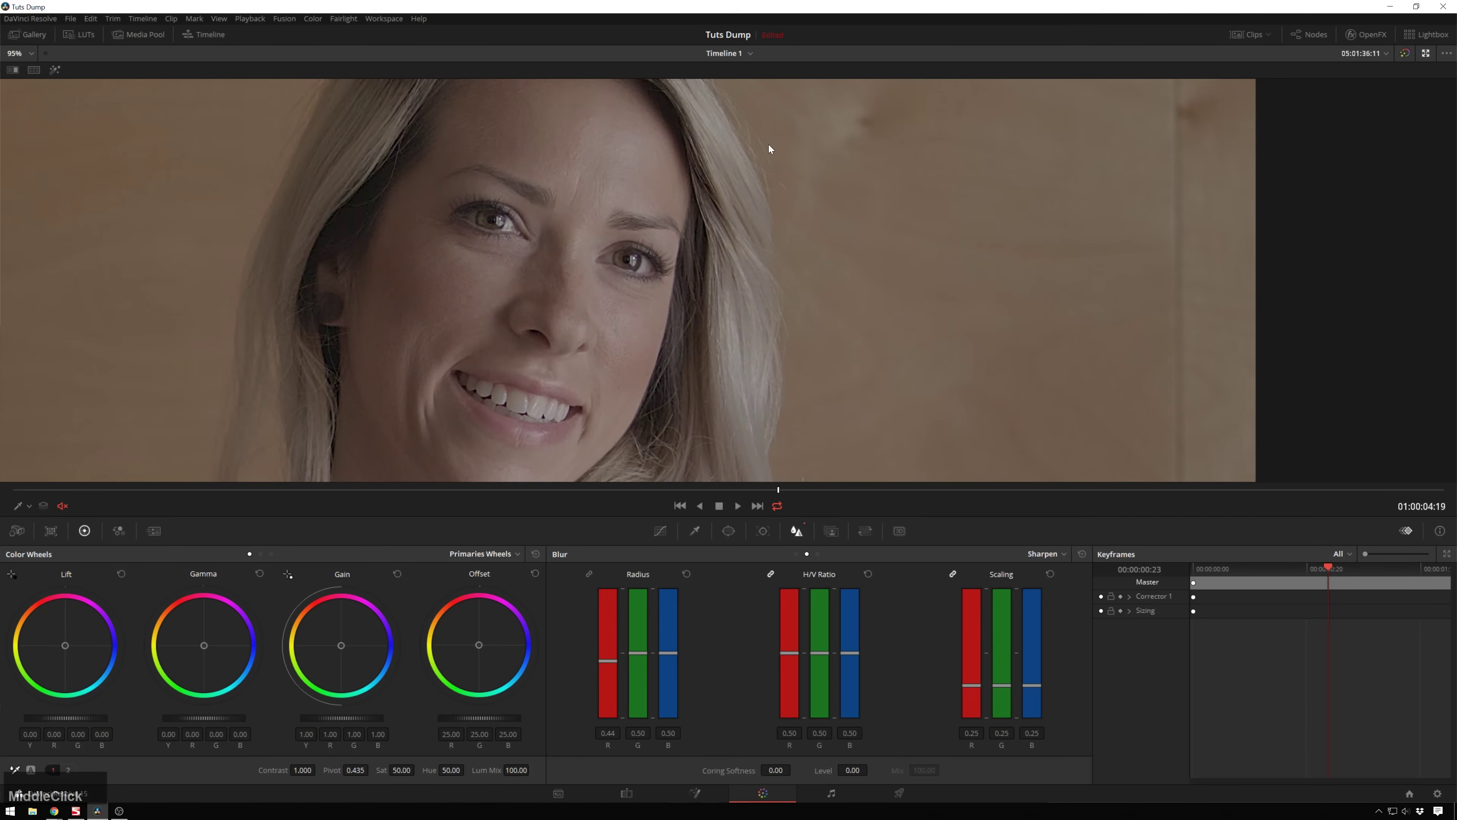
# Restore the normal viewer, add a color version with its grade reset, and move node 01 closer to the source input.
pyautogui.hotkey('alt', 'f')
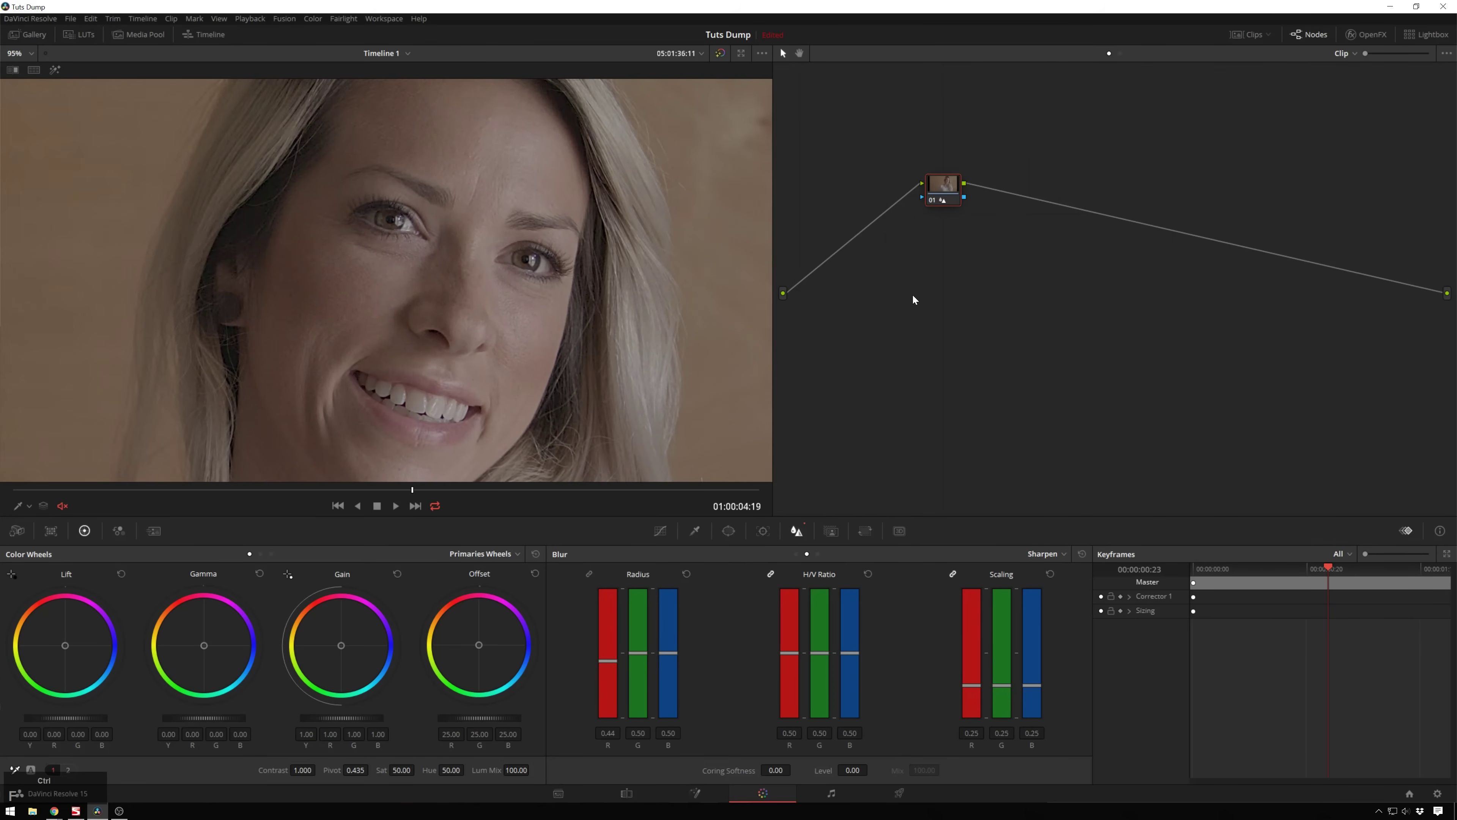
pyautogui.hotkey('ctrl', 'y')
pyautogui.rightClick(935, 271)
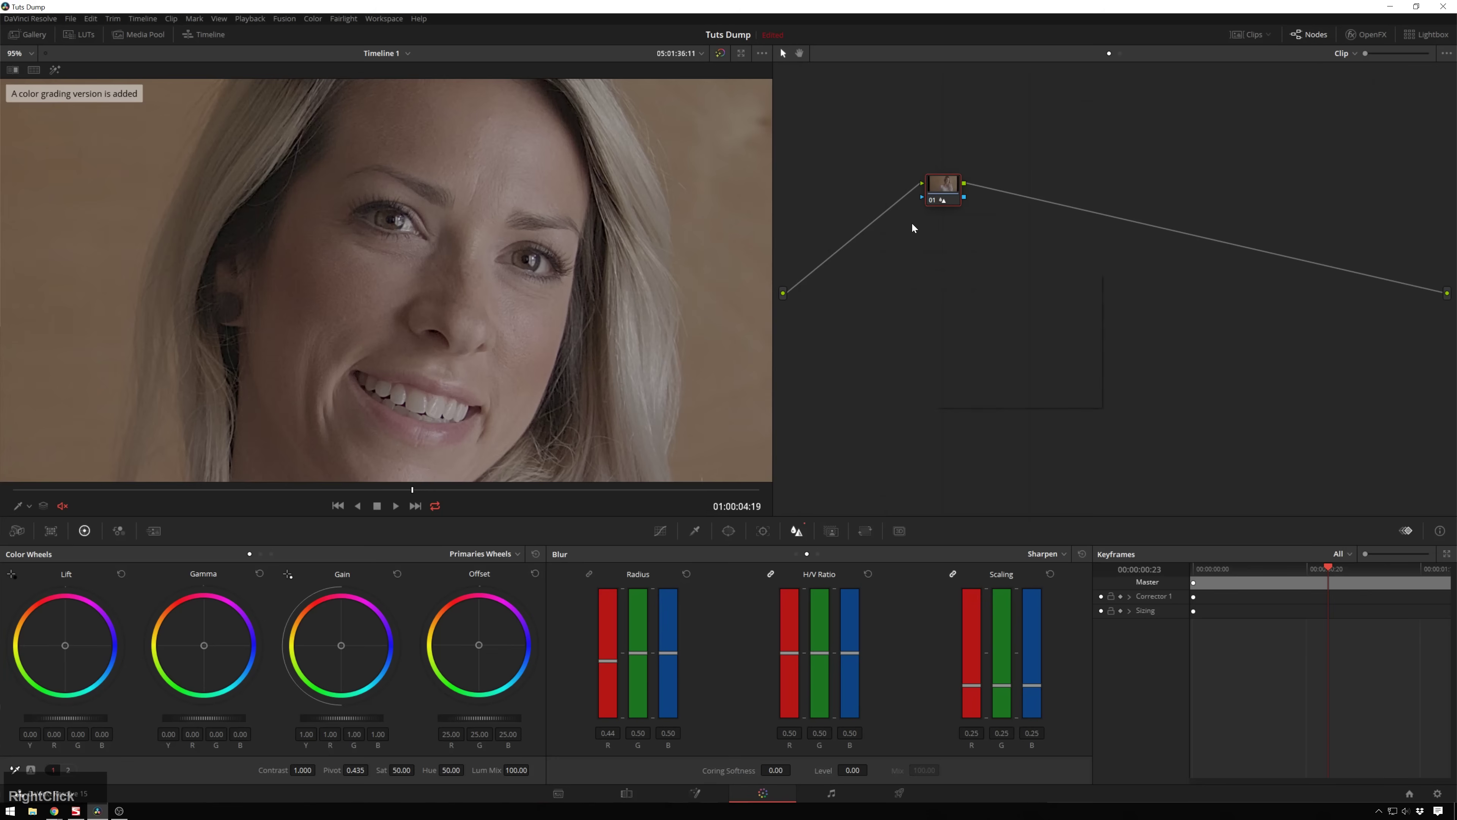
pyautogui.rightClick(935, 270)
pyautogui.click(975, 281)
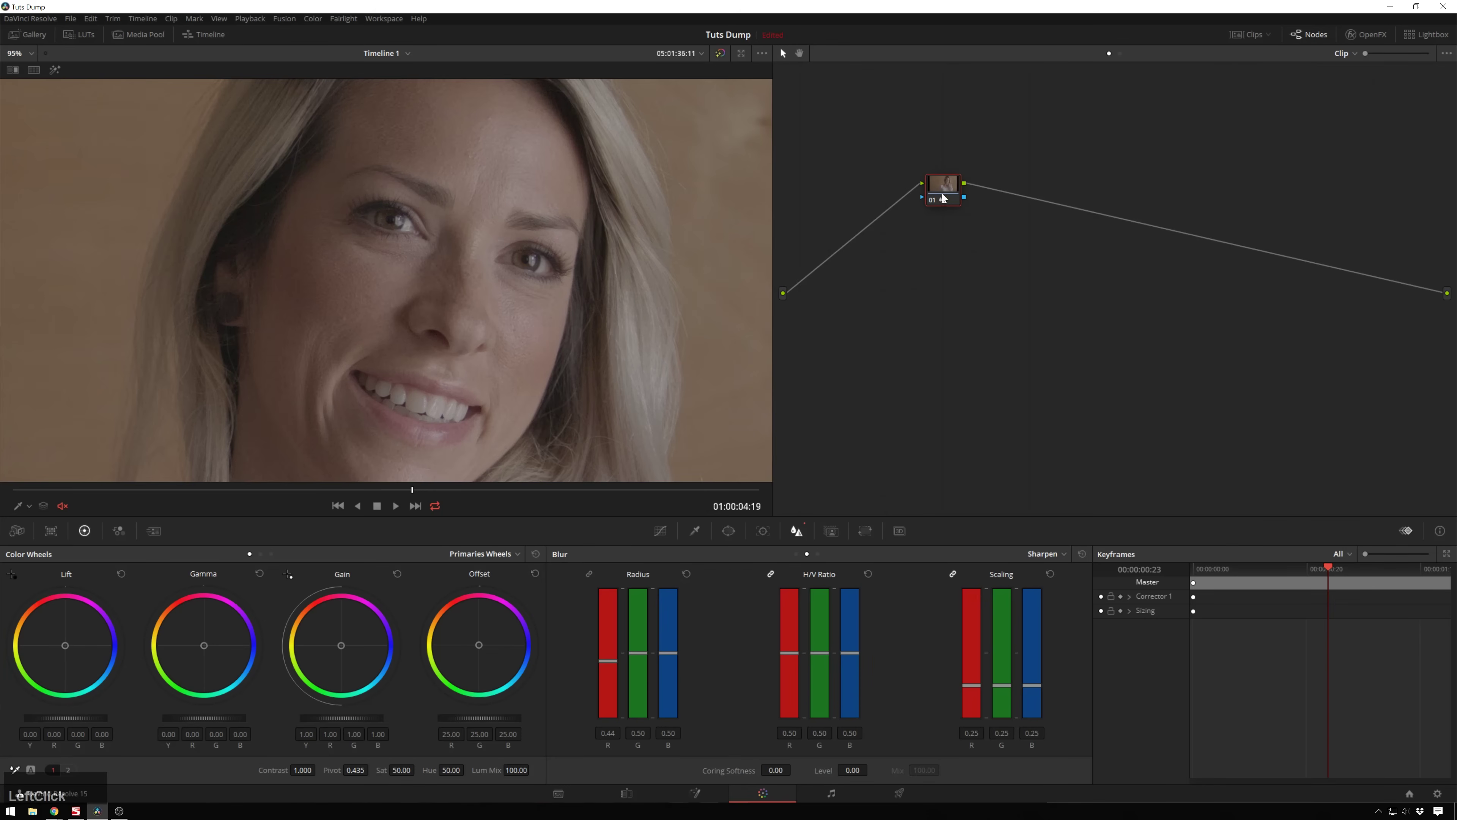
pyautogui.moveTo(947, 196); pyautogui.dragTo(867, 277)
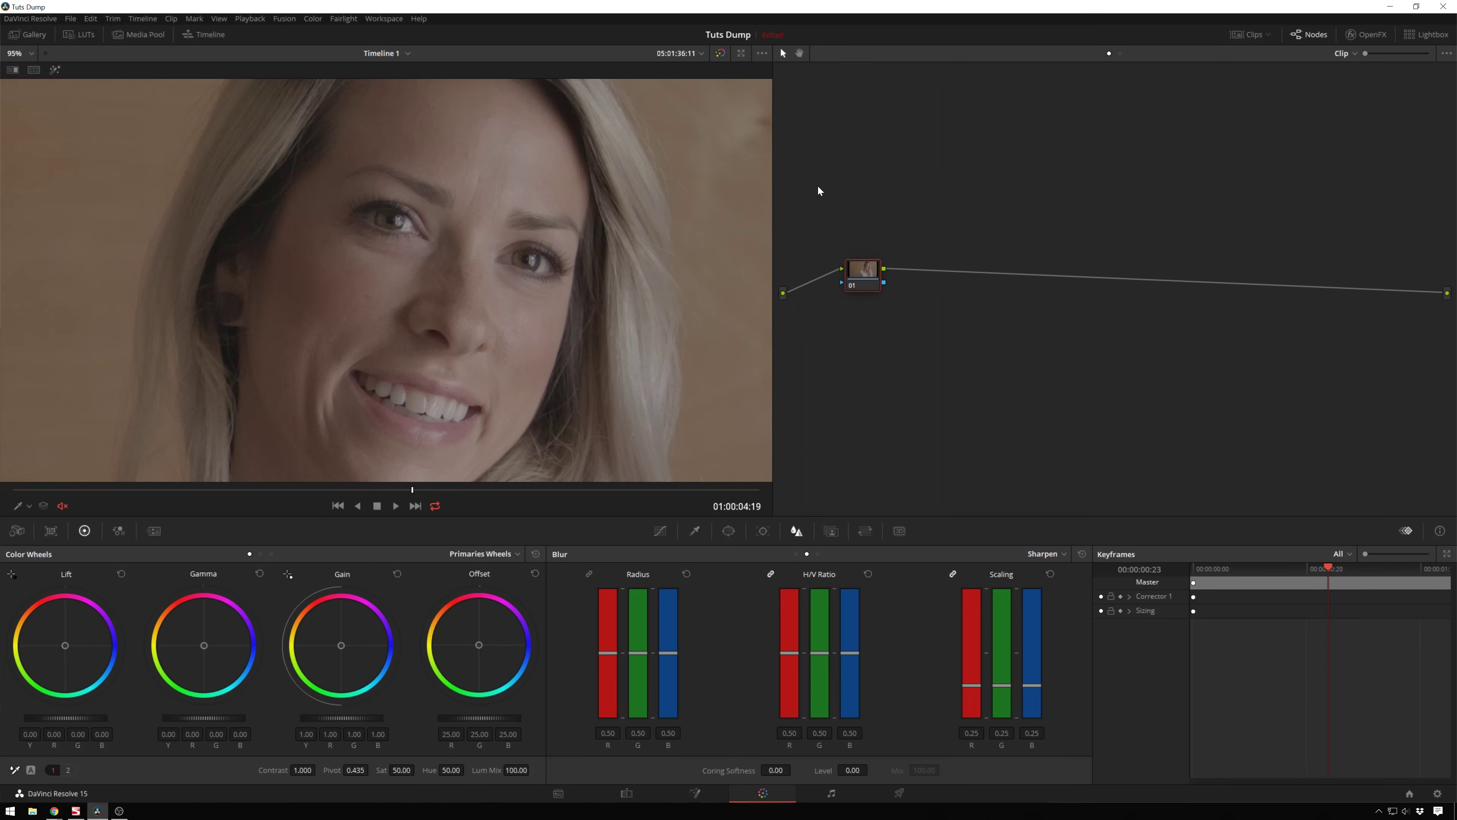
# Show the OpenFX library, add a splitter/combiner set after node 01 and shift the combiner further from the channel nodes.
pyautogui.click(1365, 32)
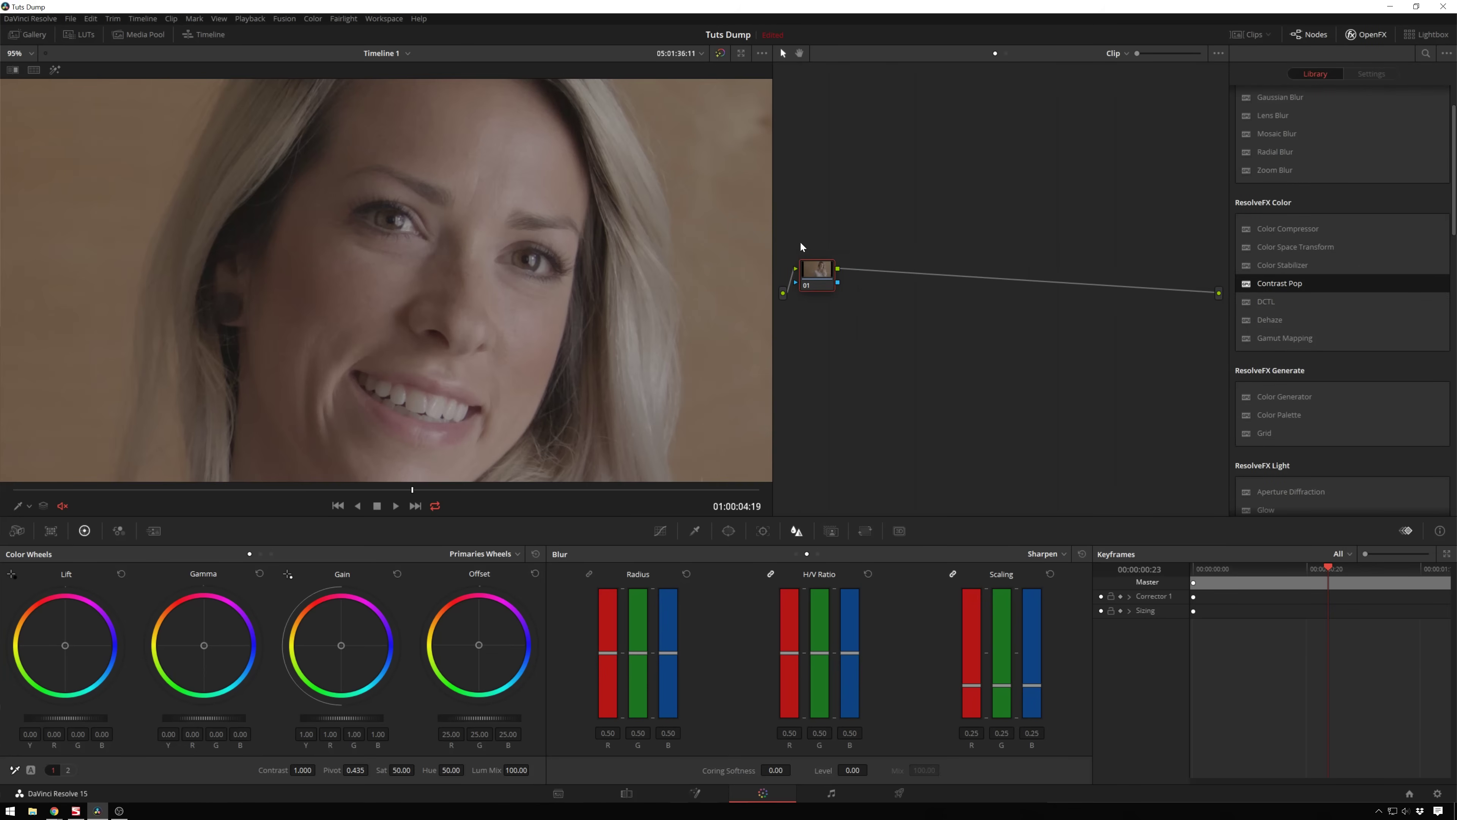
pyautogui.click(827, 266)
pyautogui.hotkey('alt', 'y')
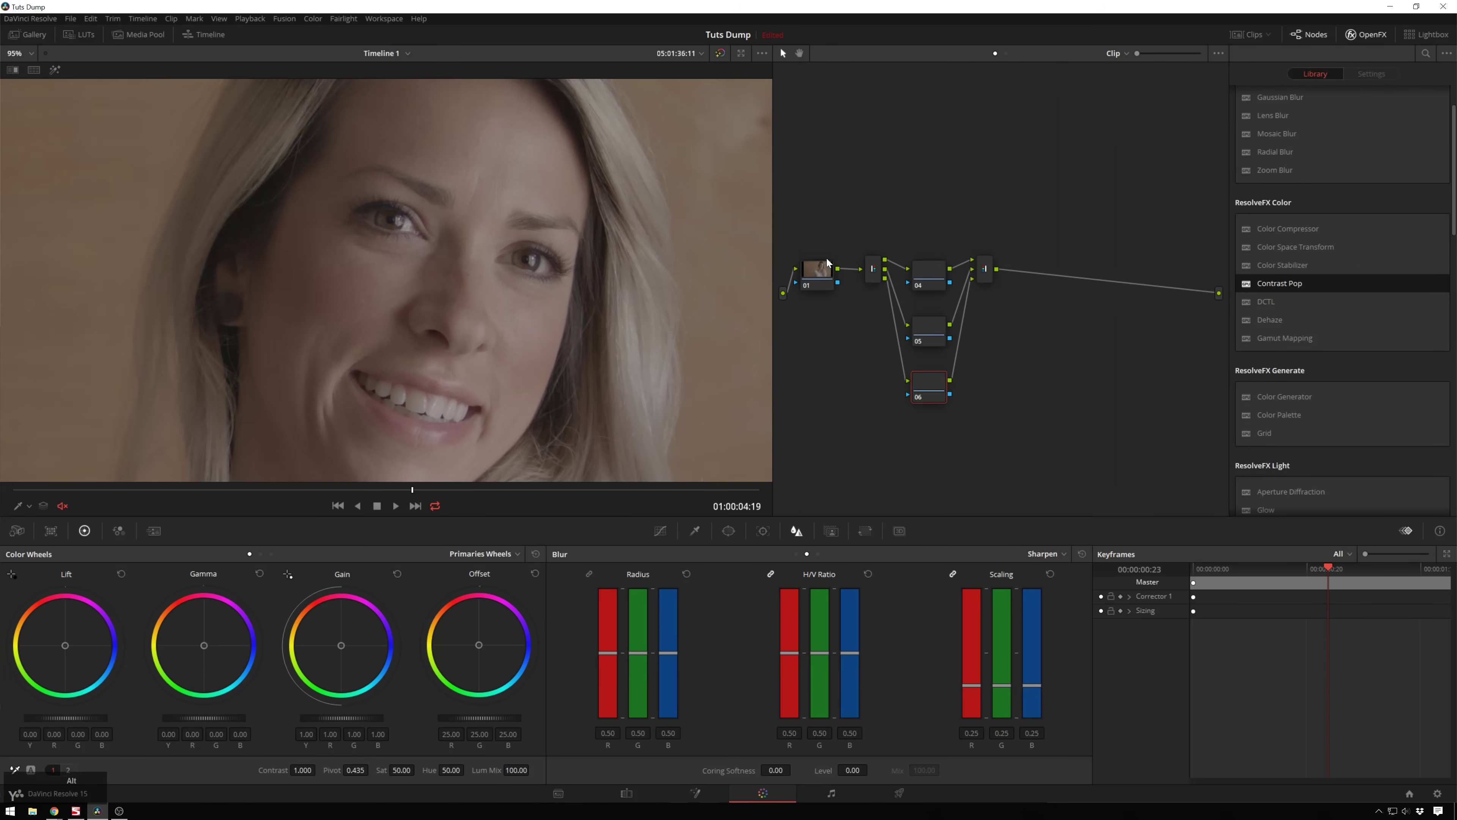
pyautogui.click(983, 275)
pyautogui.moveTo(1006, 269); pyautogui.dragTo(1021, 267)
# Turn on highlight mode and inspect the single-channel images of nodes 04 and 05.
pyautogui.moveTo(928, 277); pyautogui.dragTo(930, 273)
pyautogui.hotkey('shift', 'h')
pyautogui.click(928, 330)
pyautogui.click(931, 269)
# Change the color space assigned to node 01.
pyautogui.click(814, 270)
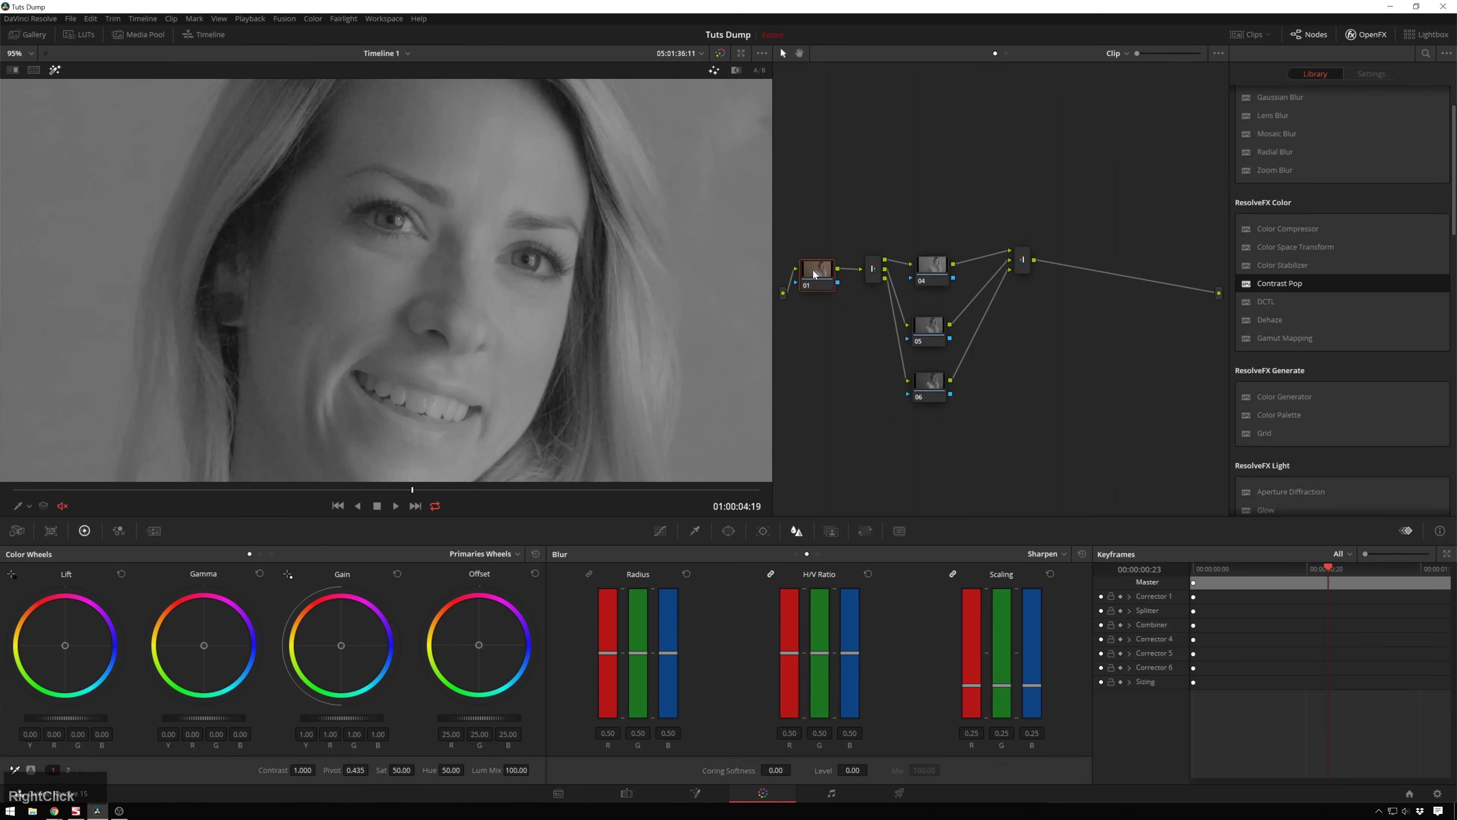
pyautogui.rightClick(813, 270)
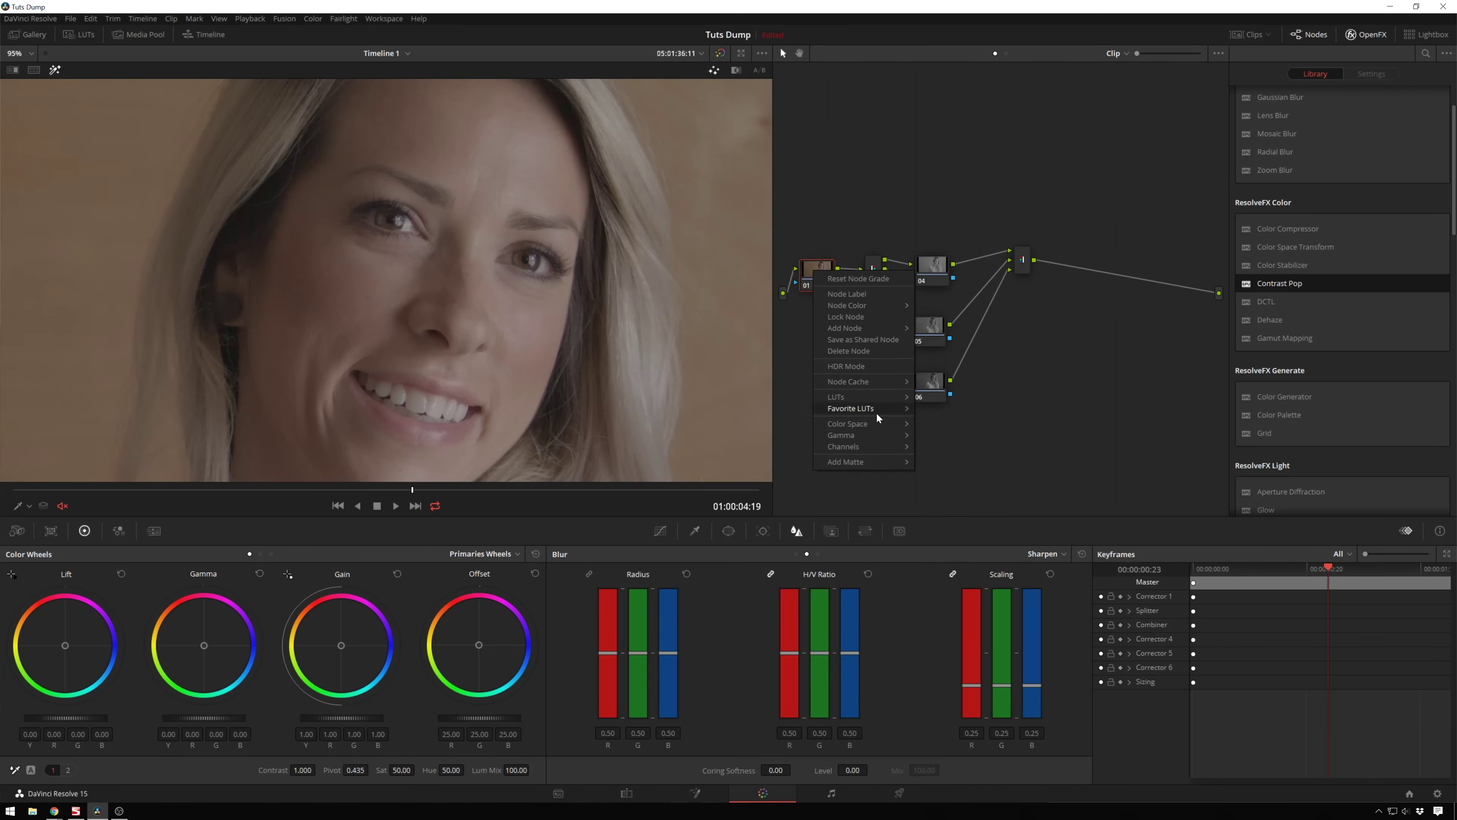
pyautogui.moveTo(893, 424)
pyautogui.click(956, 606)
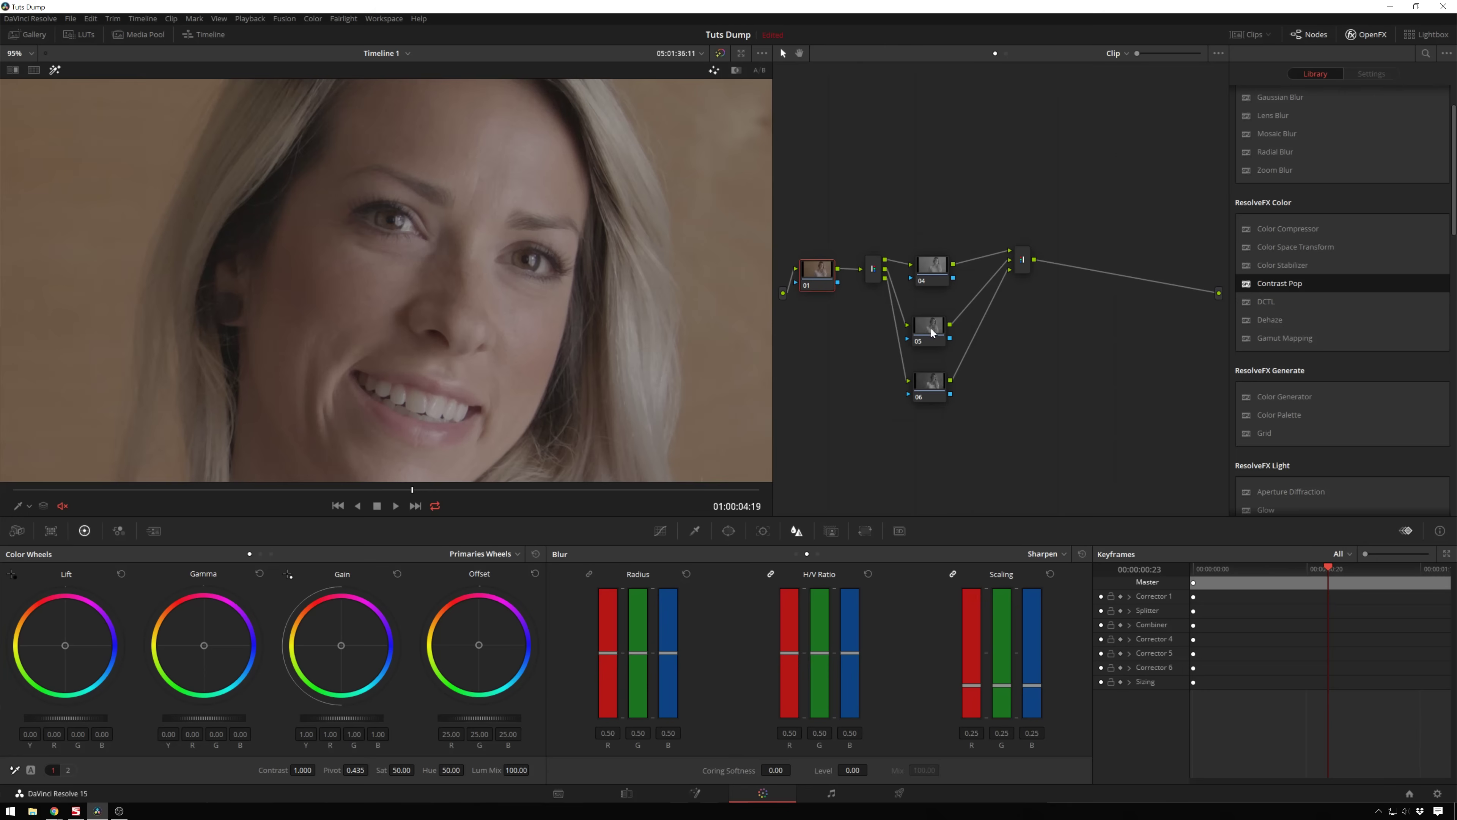
# Check the isolated channel image of node 04 in highlight mode, and return to the normal view.
pyautogui.click(927, 268)
pyautogui.hotkey('shift', 'h')
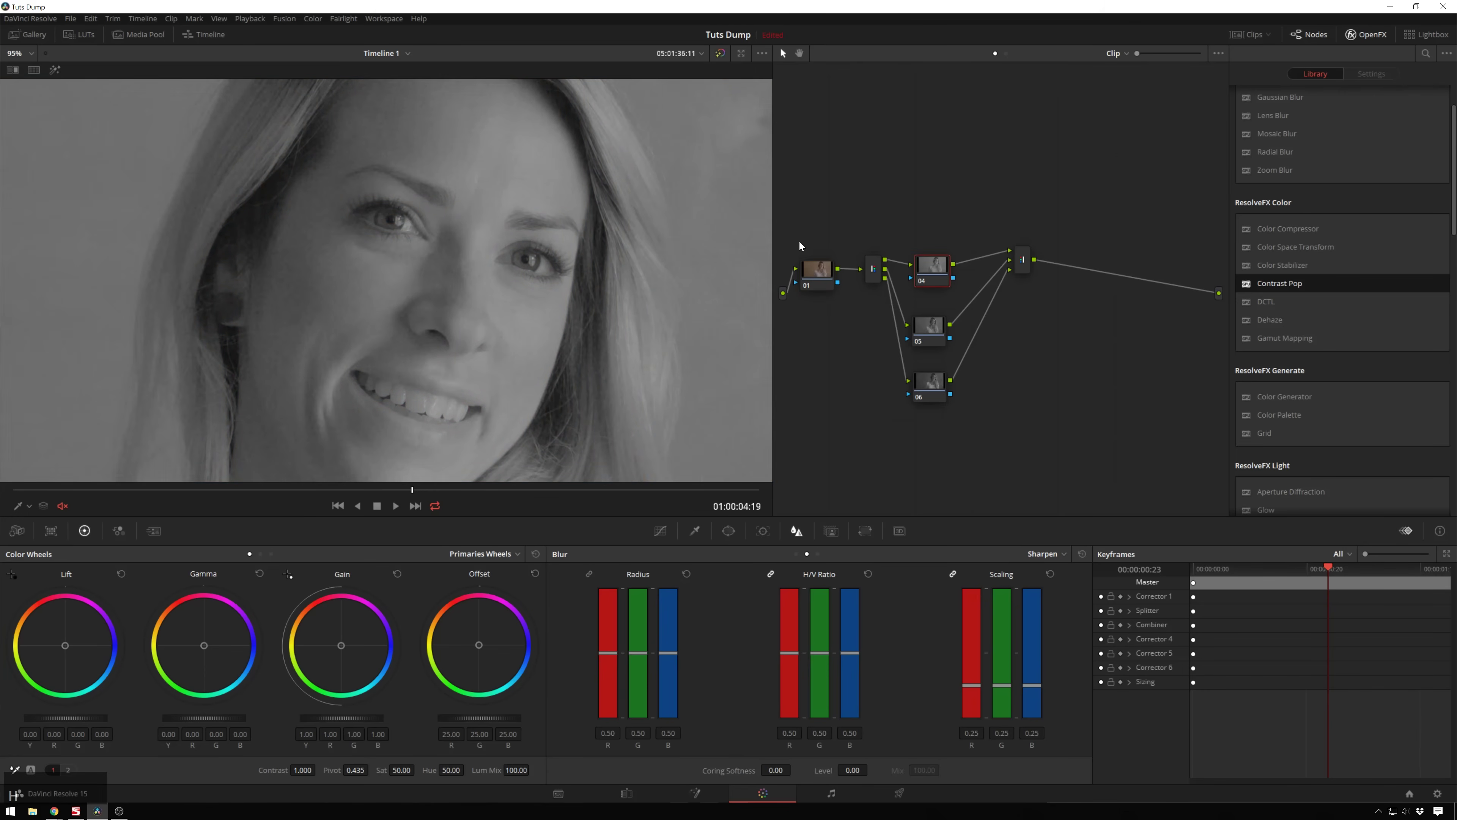
pyautogui.hotkey('shift', 'h')
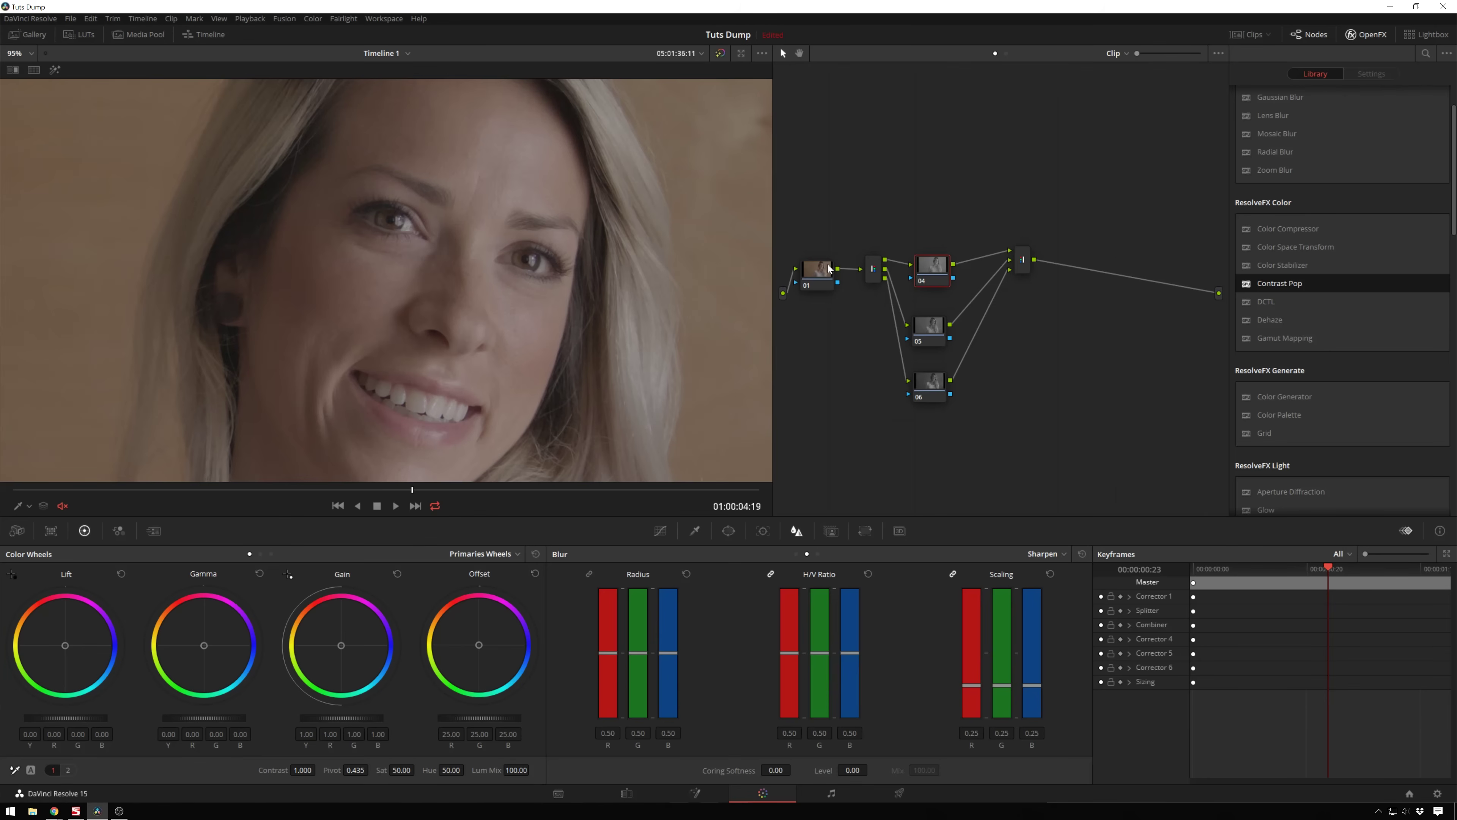
# Set the color space of node 01 back to Use timeline.
pyautogui.click(810, 271)
pyautogui.rightClick(809, 271)
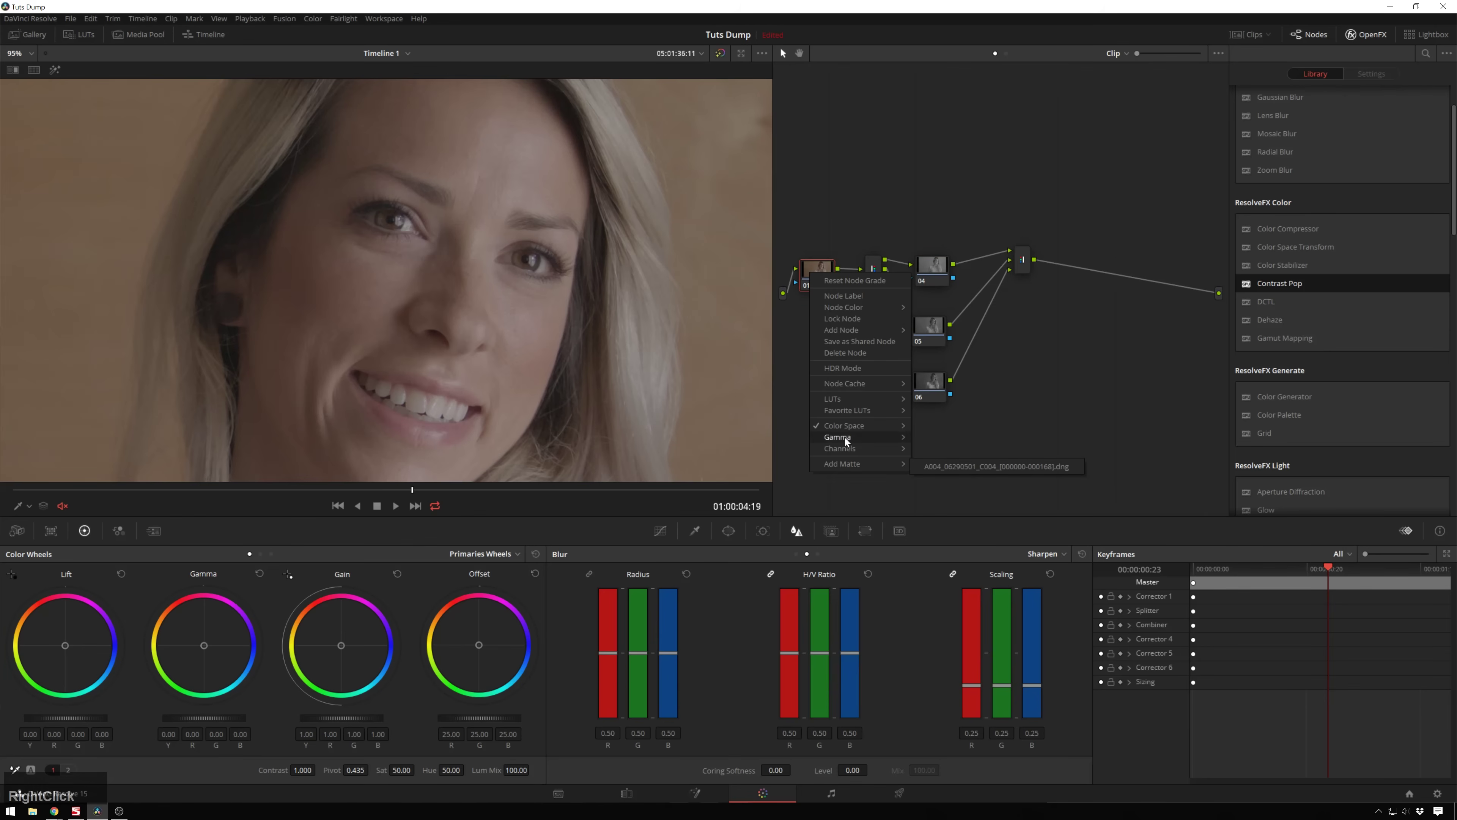
pyautogui.moveTo(846, 427)
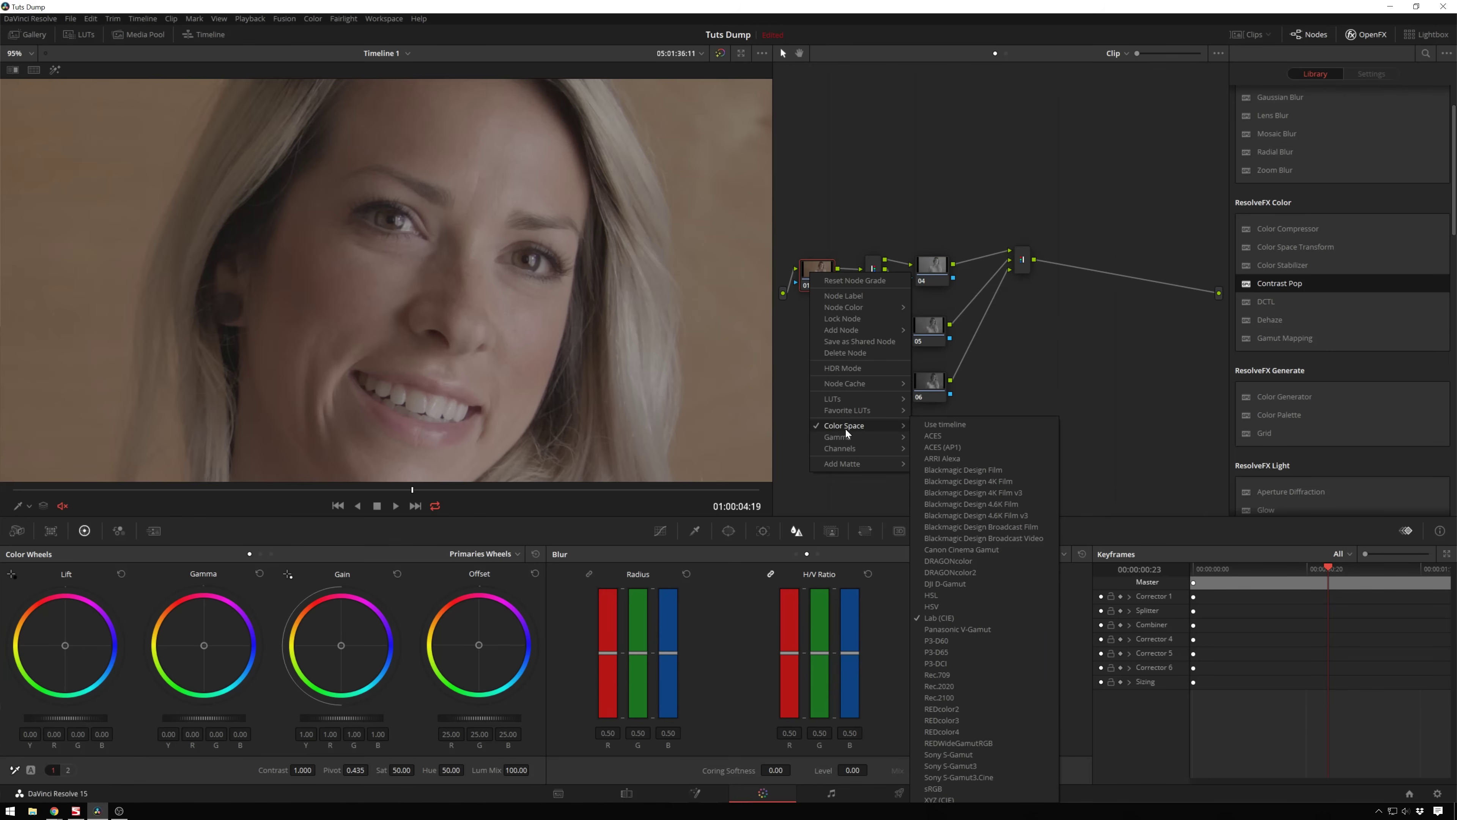
pyautogui.click(969, 424)
pyautogui.moveTo(824, 278); pyautogui.dragTo(822, 276)
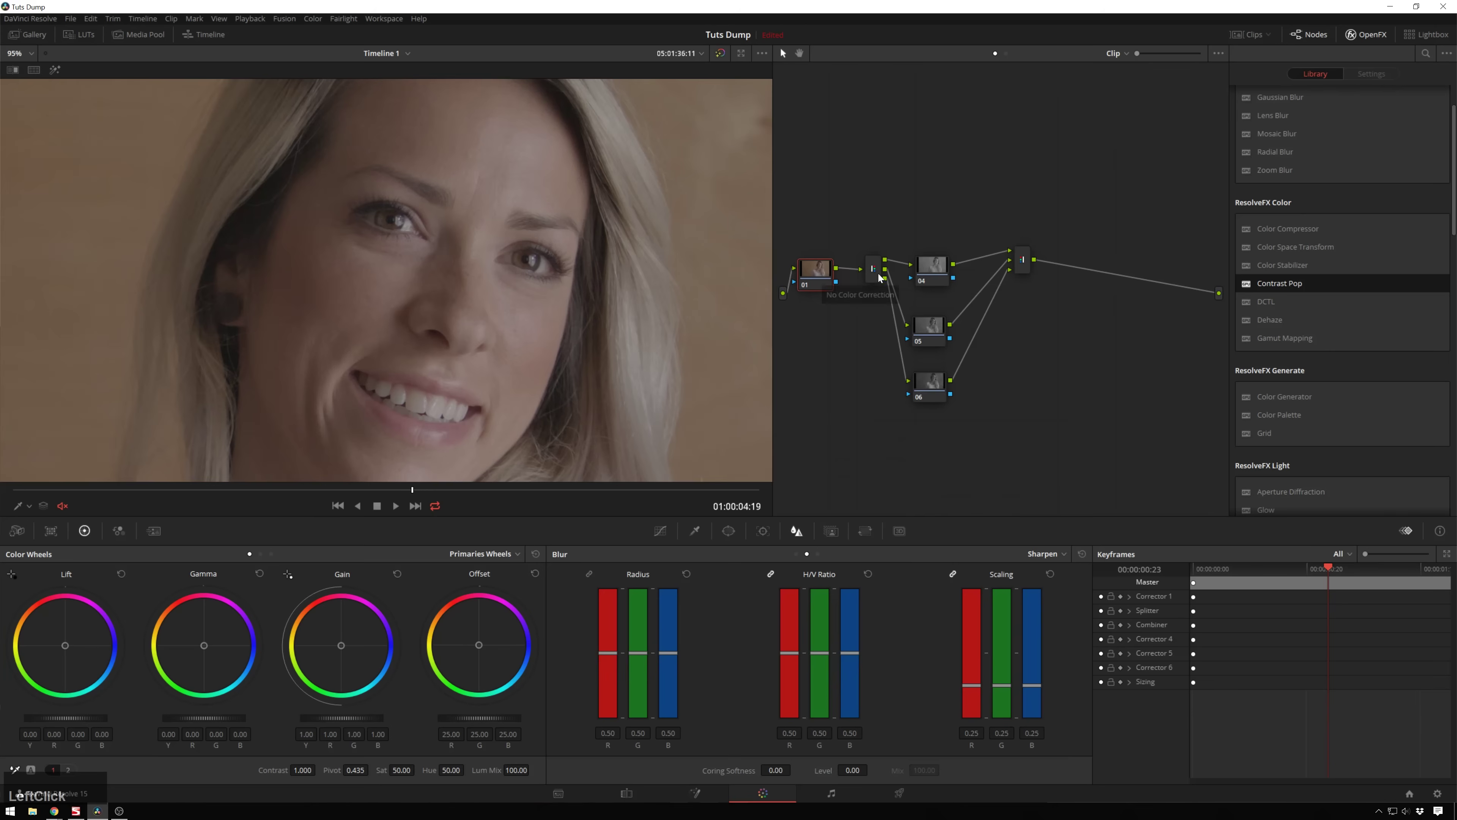
# Apply the Color Space Transform effect to node 01 and set its output color space to Lab (CIE).
pyautogui.moveTo(1284, 242); pyautogui.dragTo(818, 272)
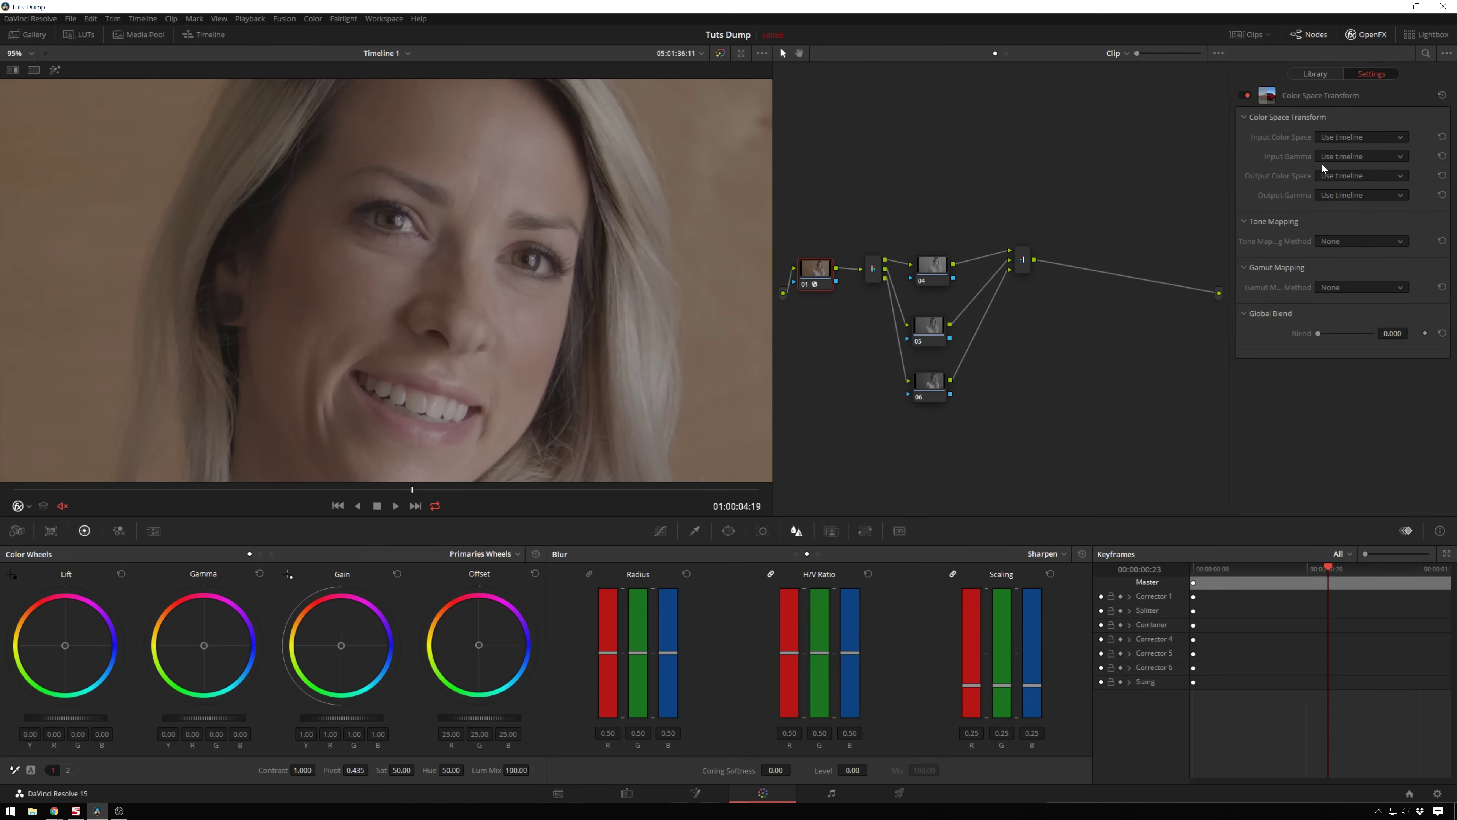
pyautogui.click(1366, 175)
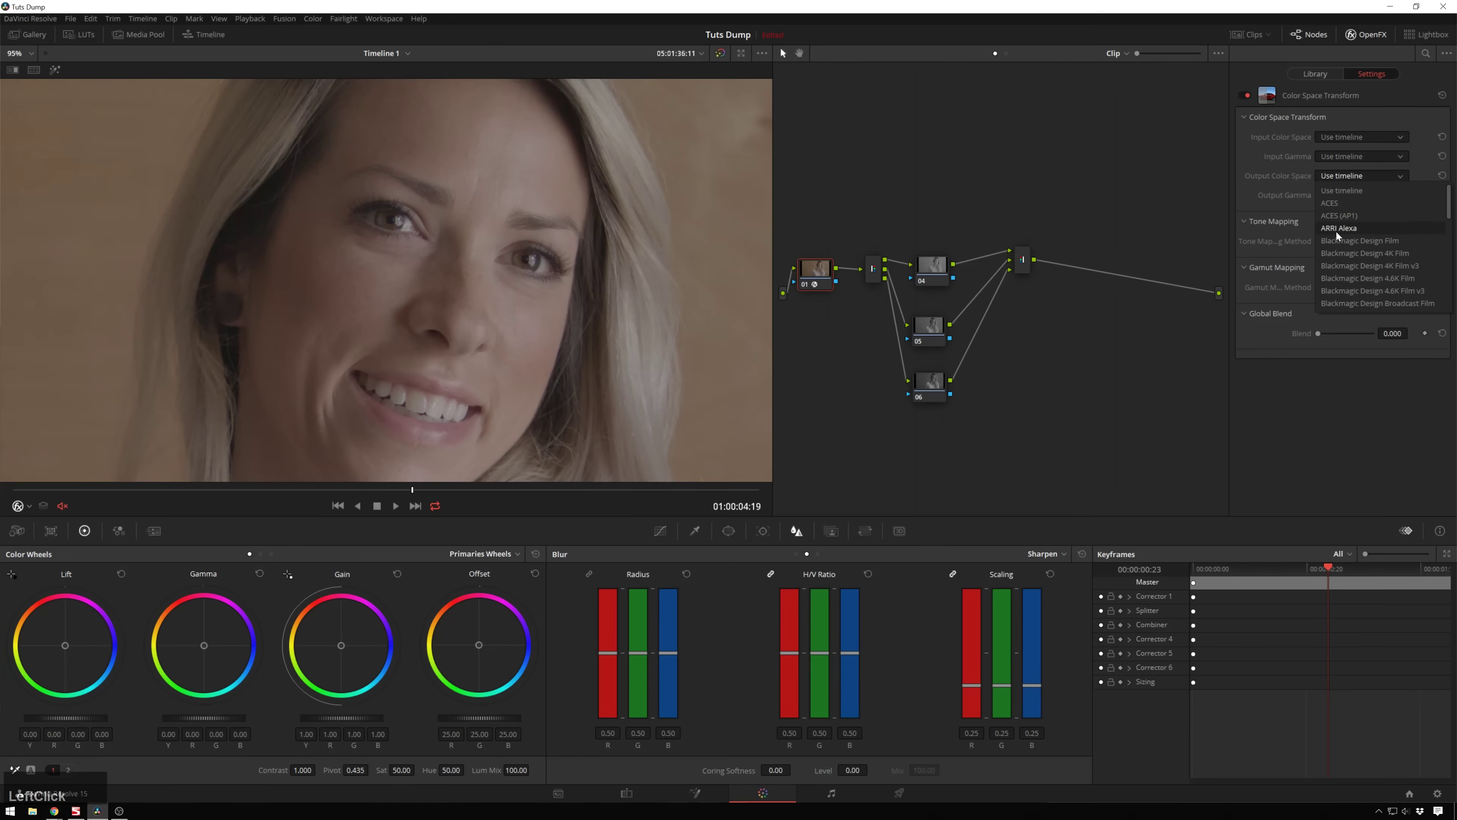
pyautogui.scroll(-3, 1350, 239)
pyautogui.click(1364, 291)
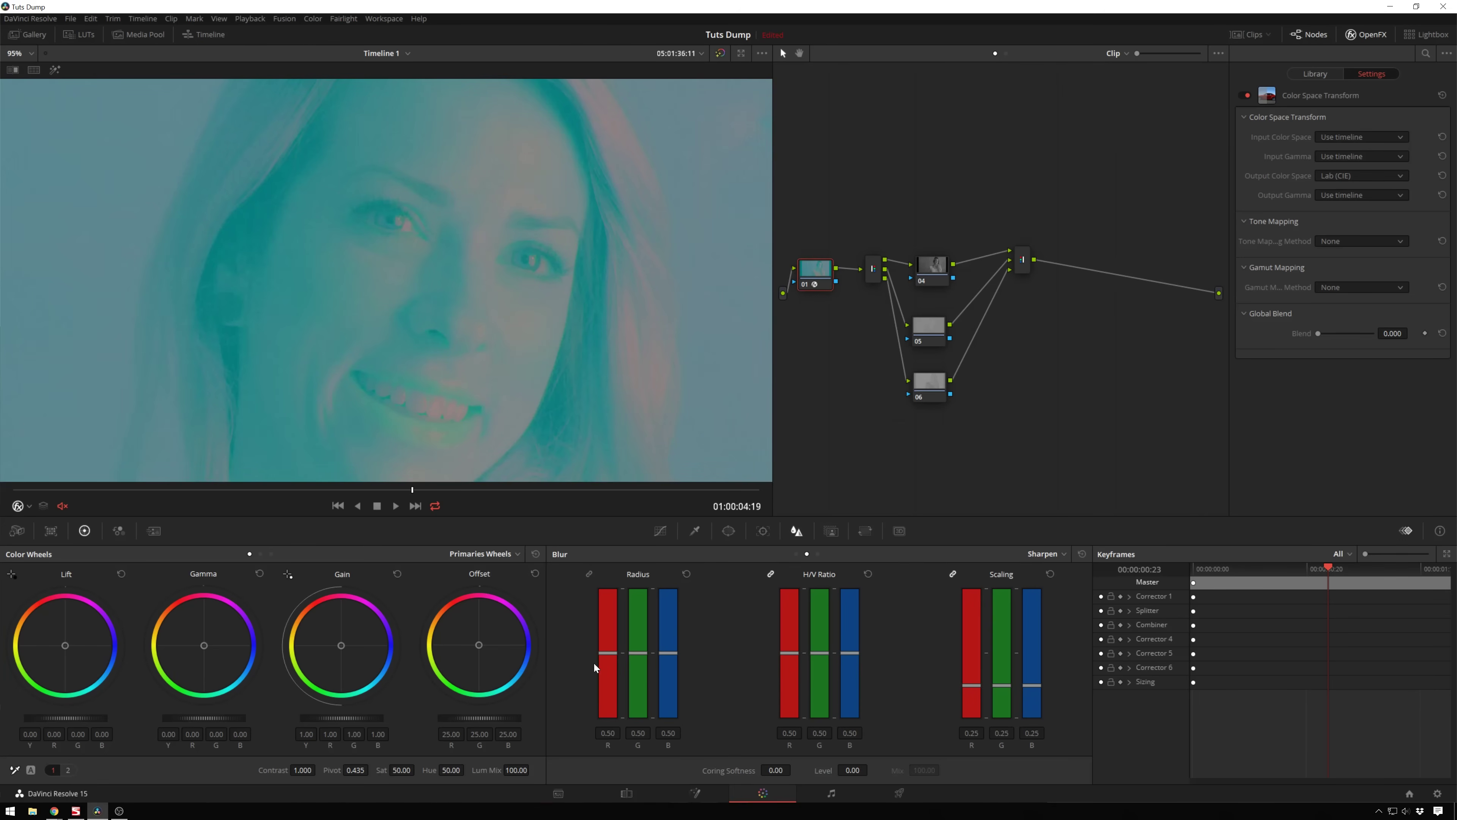
# Inspect the separate channel images of nodes 04, 05 and 06 in highlight mode, and return to the normal view.
pyautogui.click(930, 267)
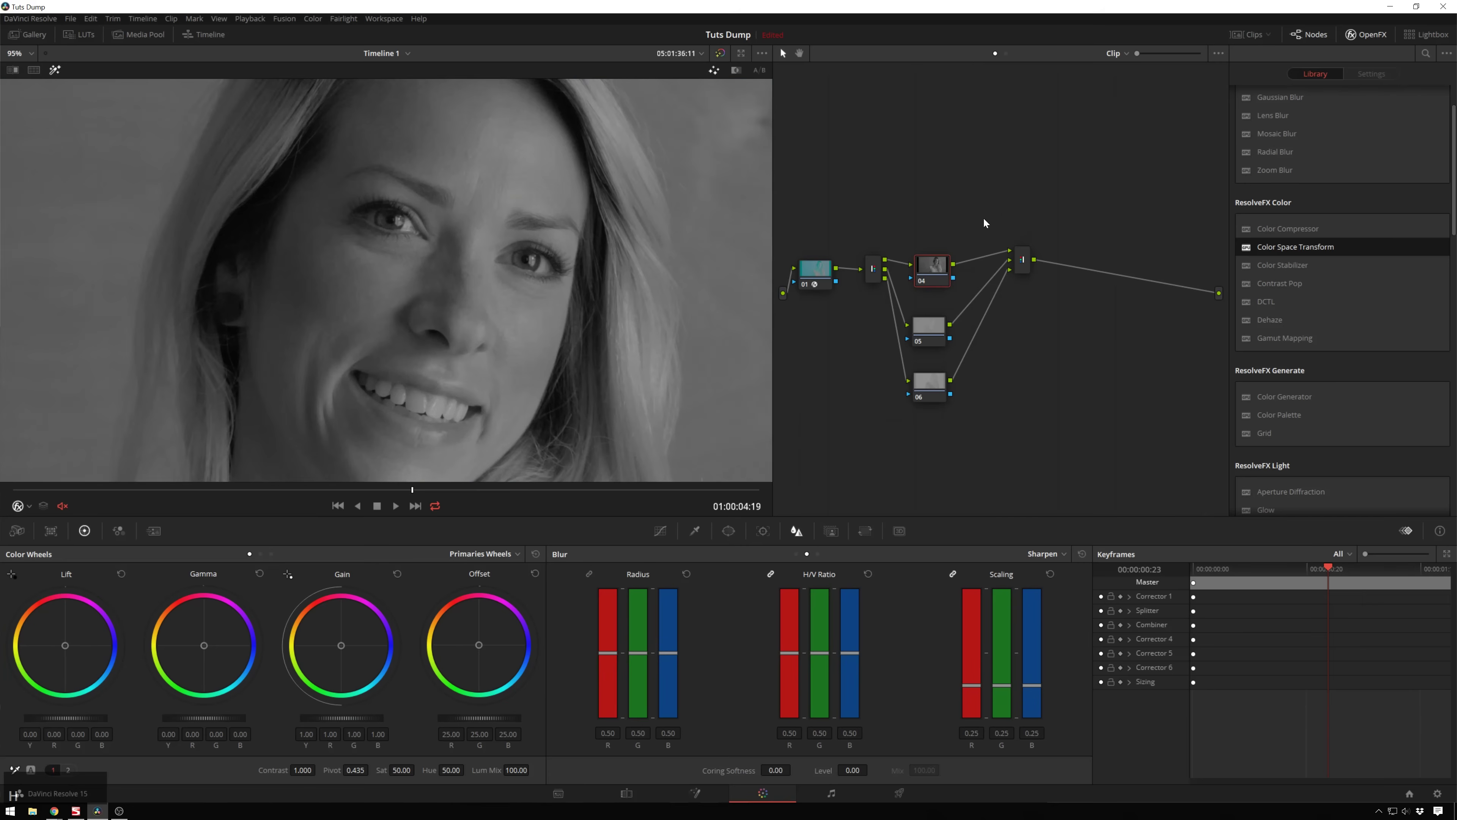
pyautogui.click(915, 327)
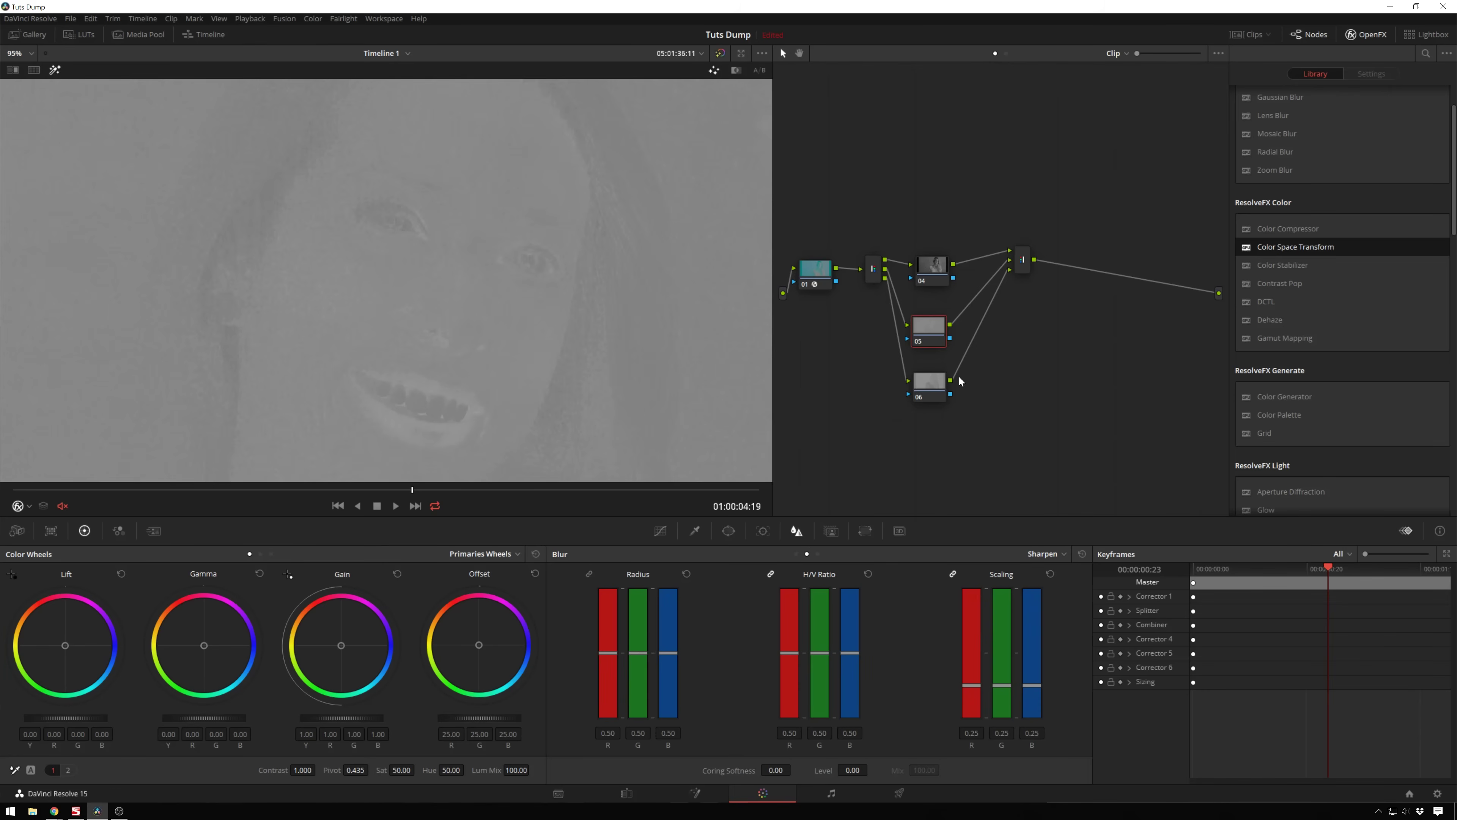
pyautogui.click(941, 381)
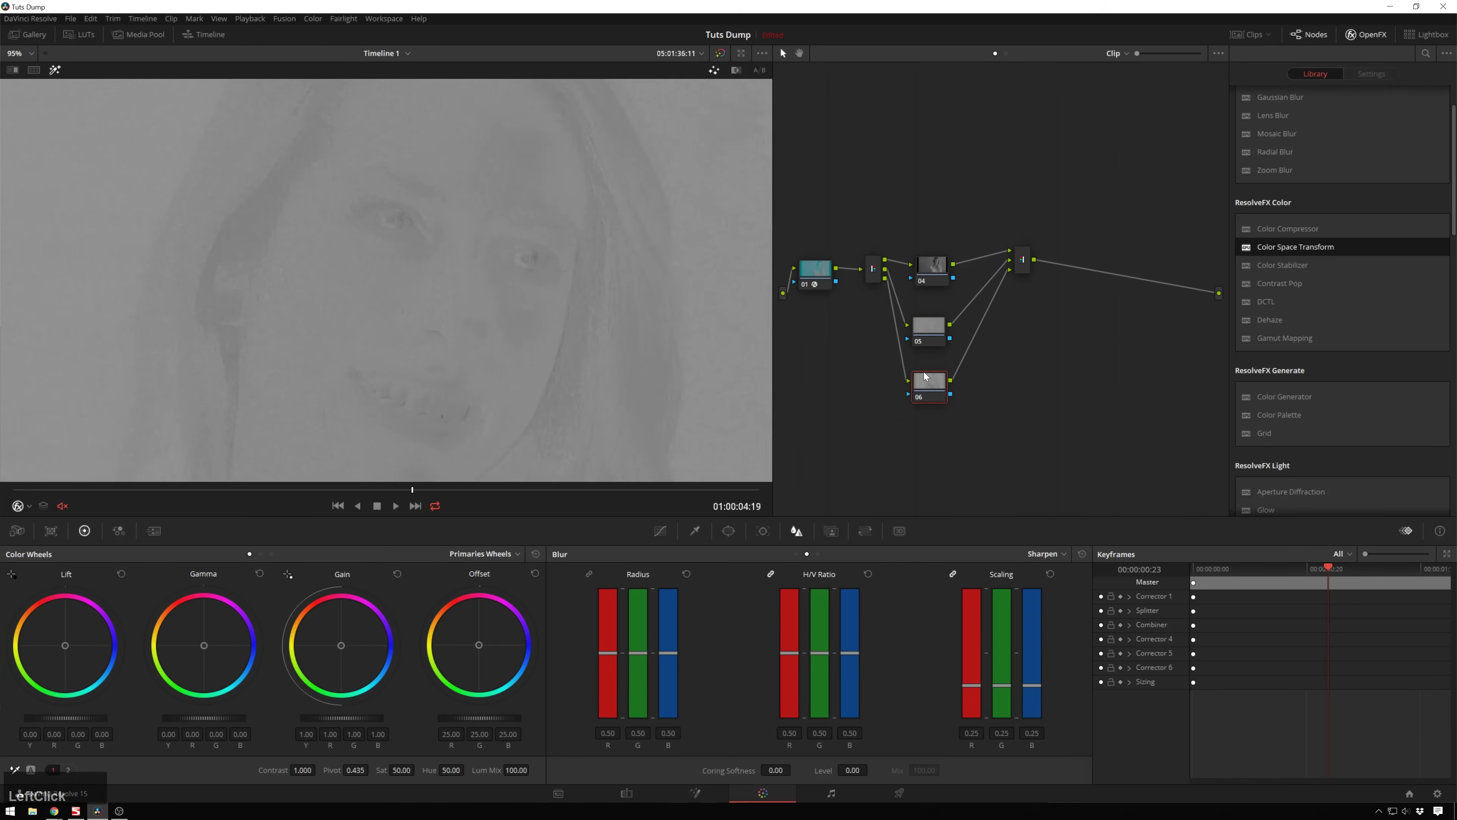
pyautogui.click(929, 331)
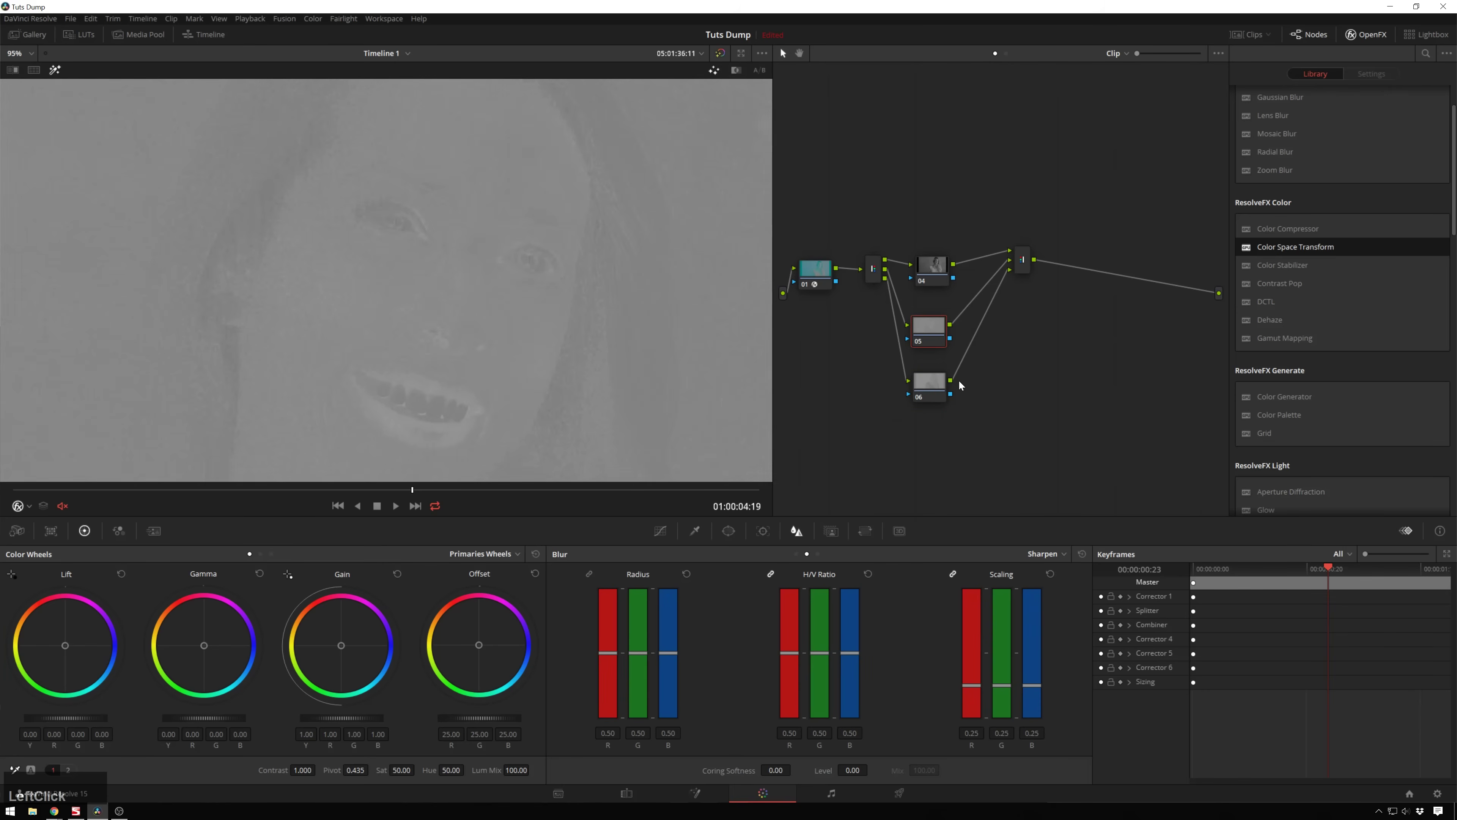
pyautogui.click(939, 381)
pyautogui.click(934, 267)
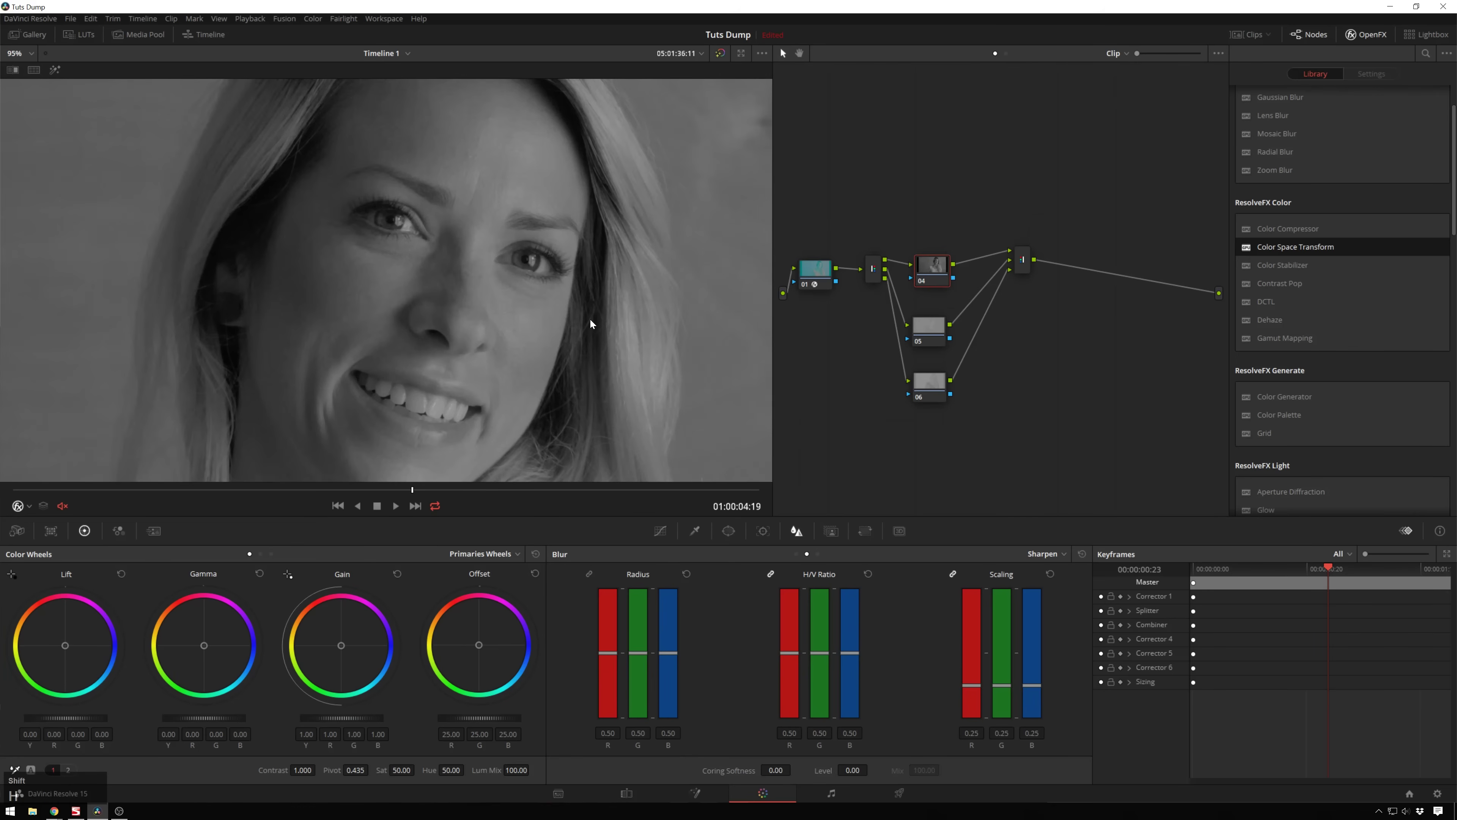
pyautogui.hotkey('shift', 'h')
# Add a serial node after the combiner and apply the Color Space Transform effect to it.
pyautogui.click(1022, 261)
pyautogui.hotkey('alt', 's')
pyautogui.click(1293, 244)
pyautogui.moveTo(1101, 275); pyautogui.dragTo(1079, 274)
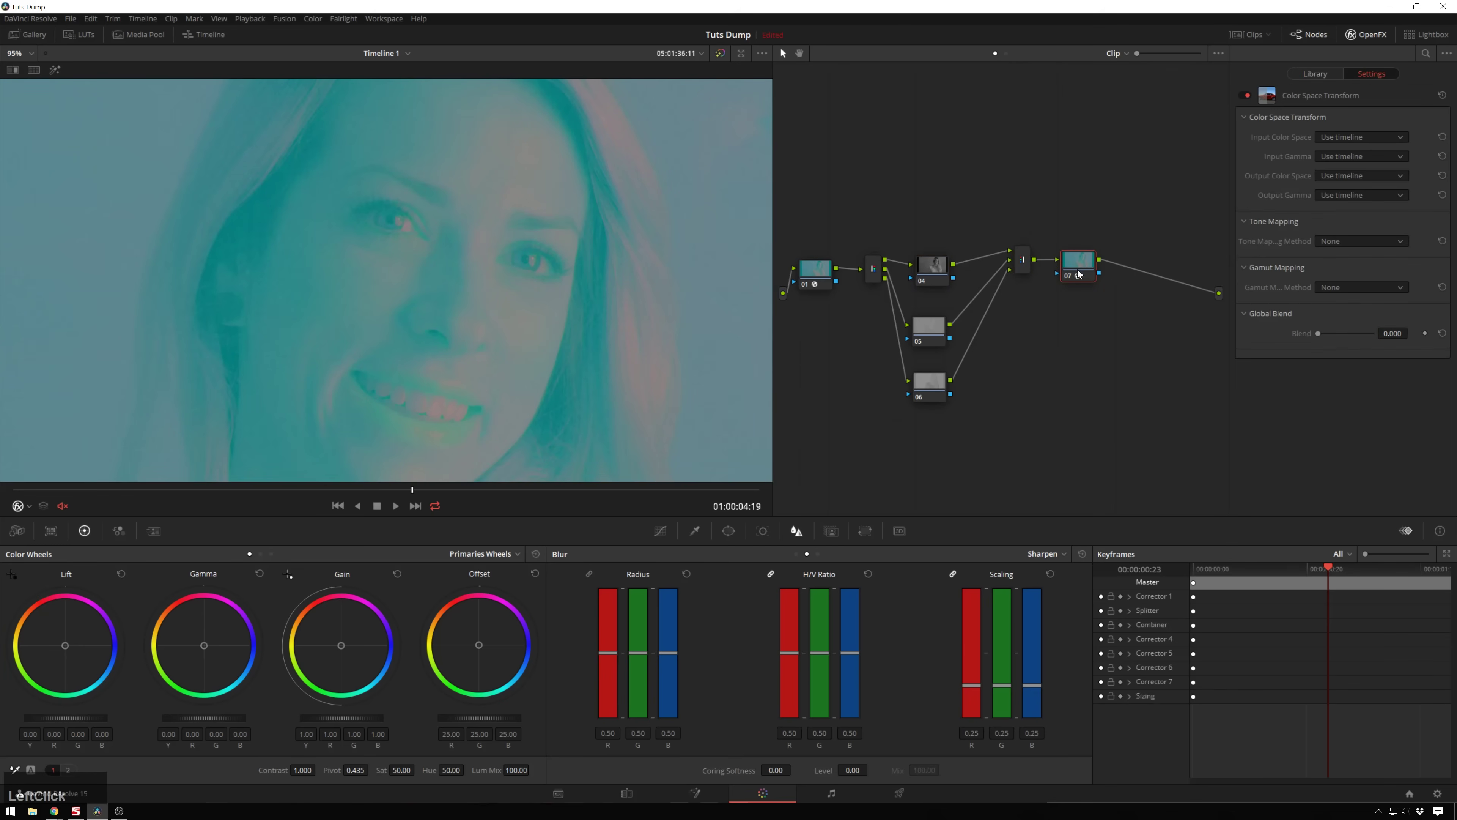
# Set the final node's input color space to Lab (CIE), and check the setup with node 01 toggled off and on.
pyautogui.click(1353, 136)
pyautogui.scroll(-1, 1373, 195)
pyautogui.scroll(-2, 1372, 194)
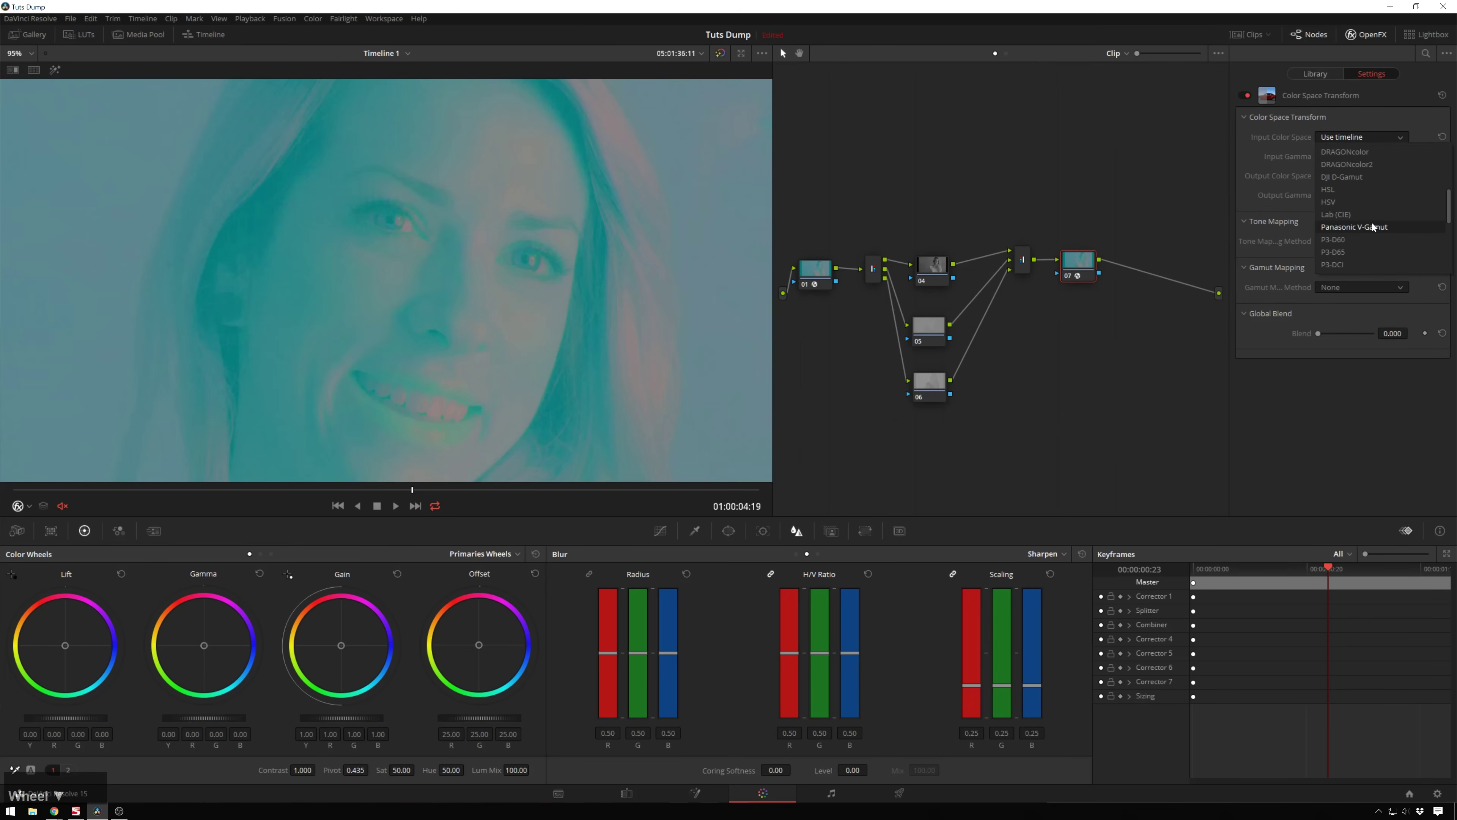
pyautogui.click(1367, 210)
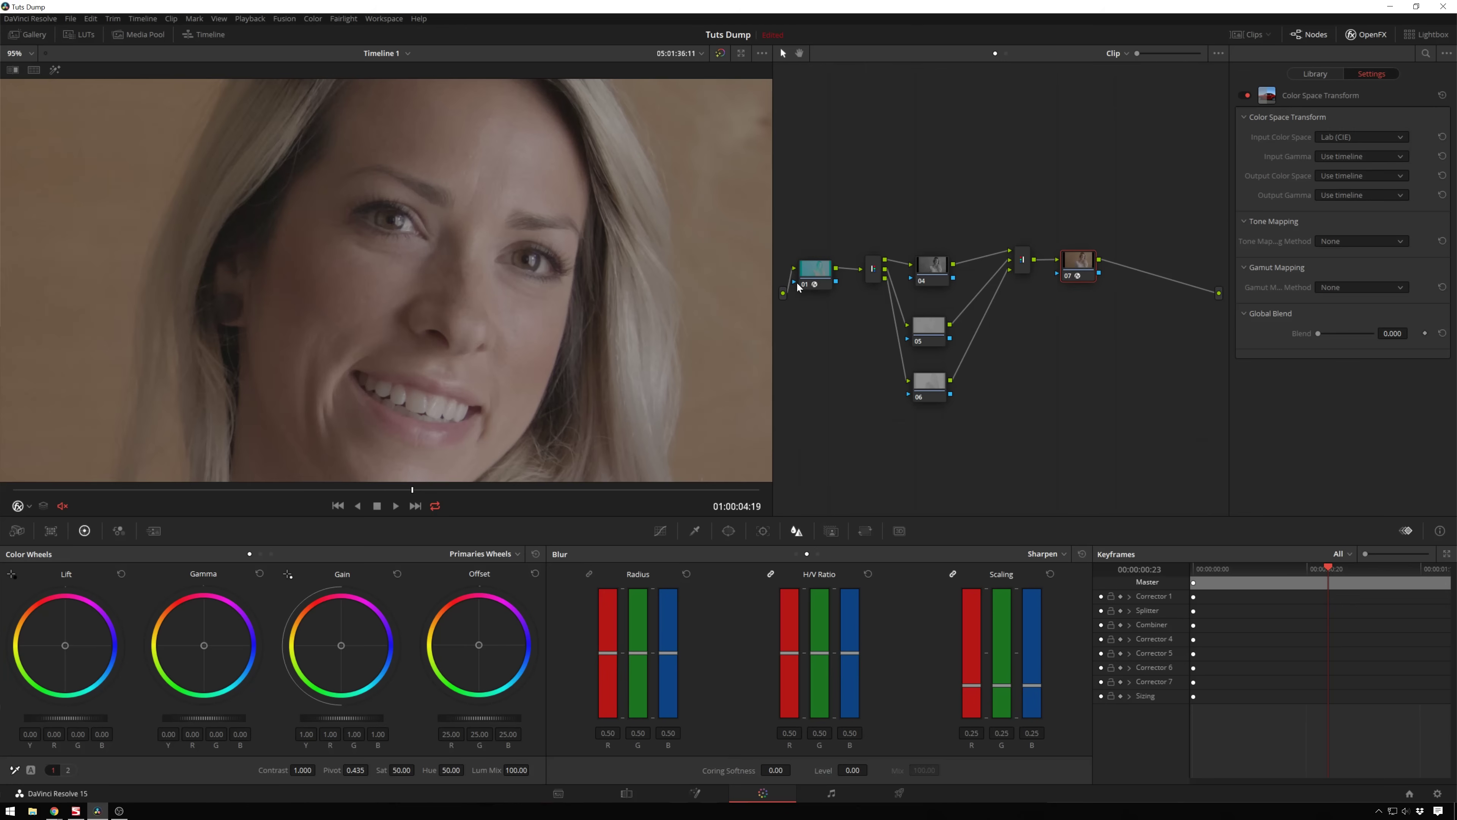
pyautogui.click(828, 273)
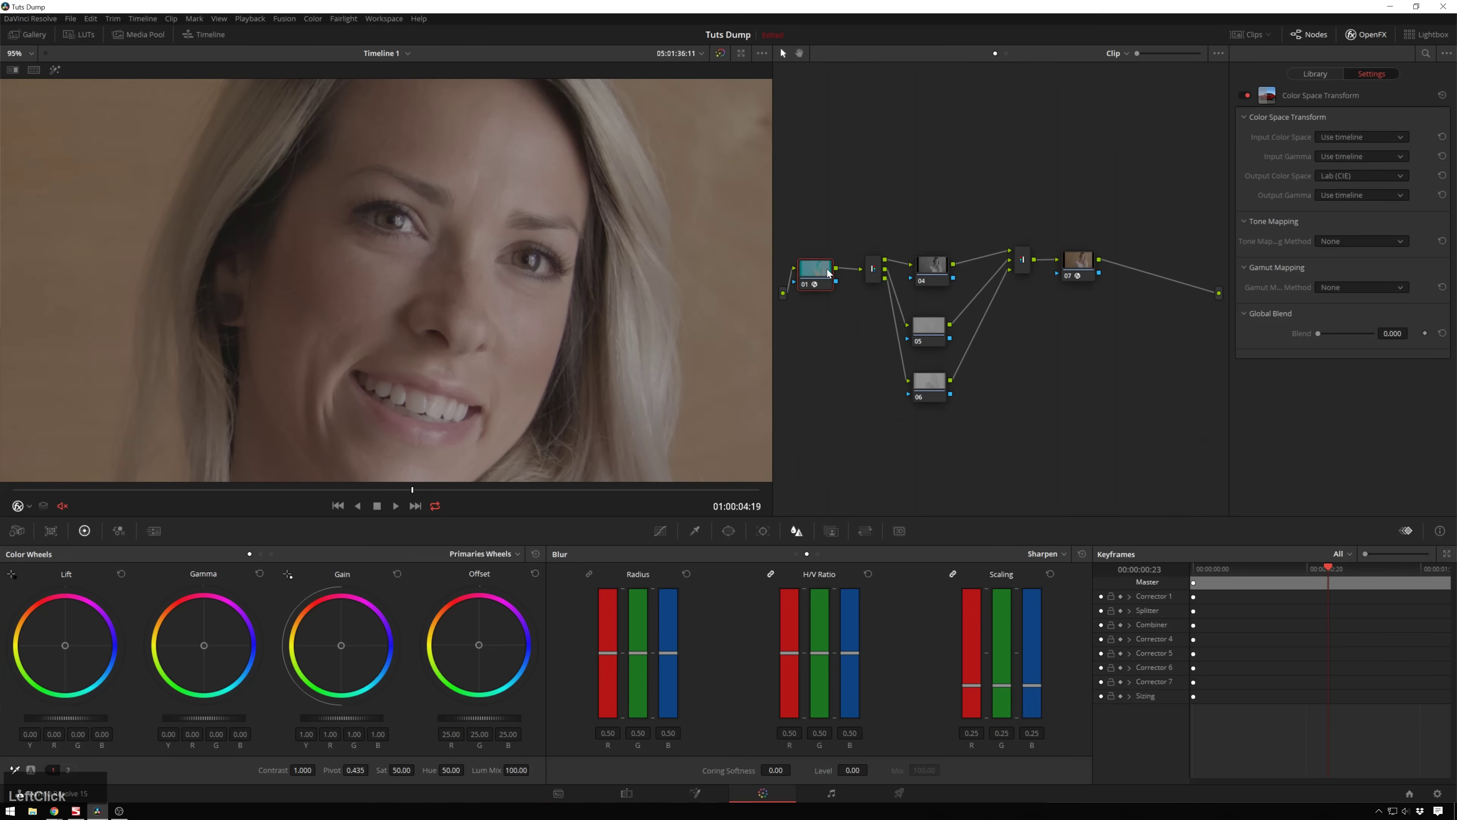
pyautogui.hotkey('alt', 'd')
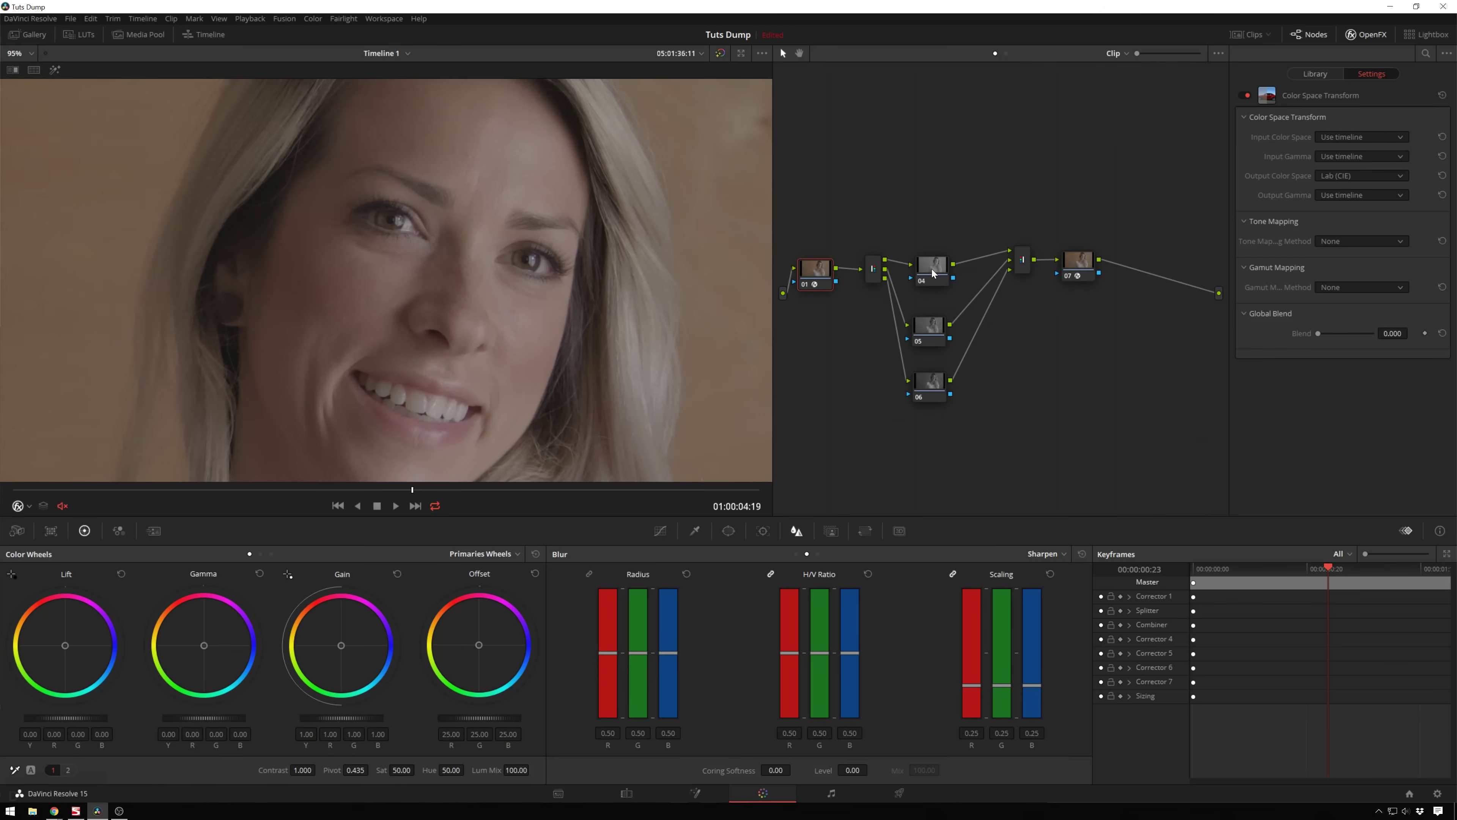
# Sharpen node 04 by lowering the linked blur radius of all channels to 0.44.
pyautogui.click(936, 261)
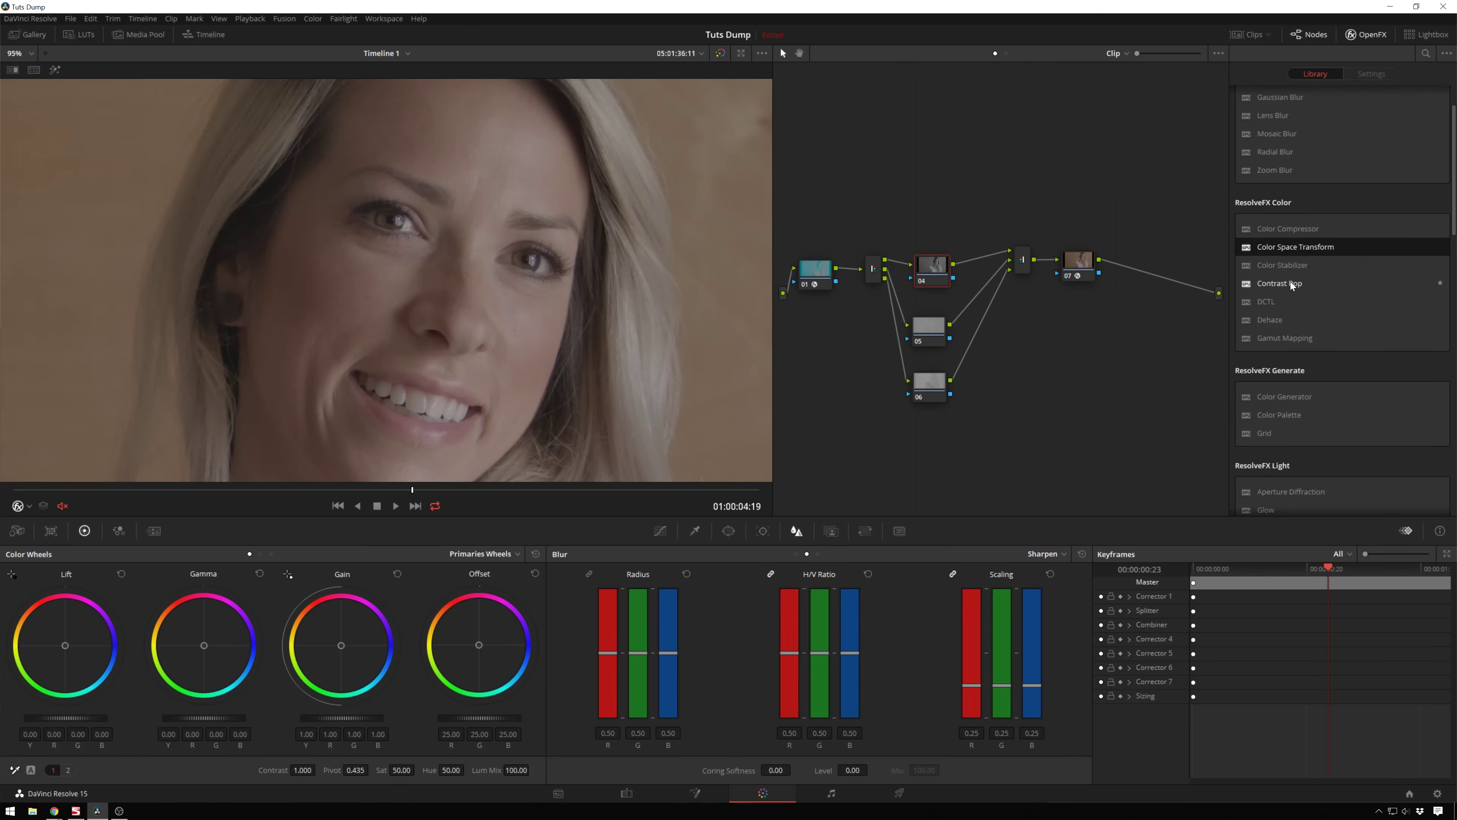
pyautogui.scroll(-3, 639, 693)
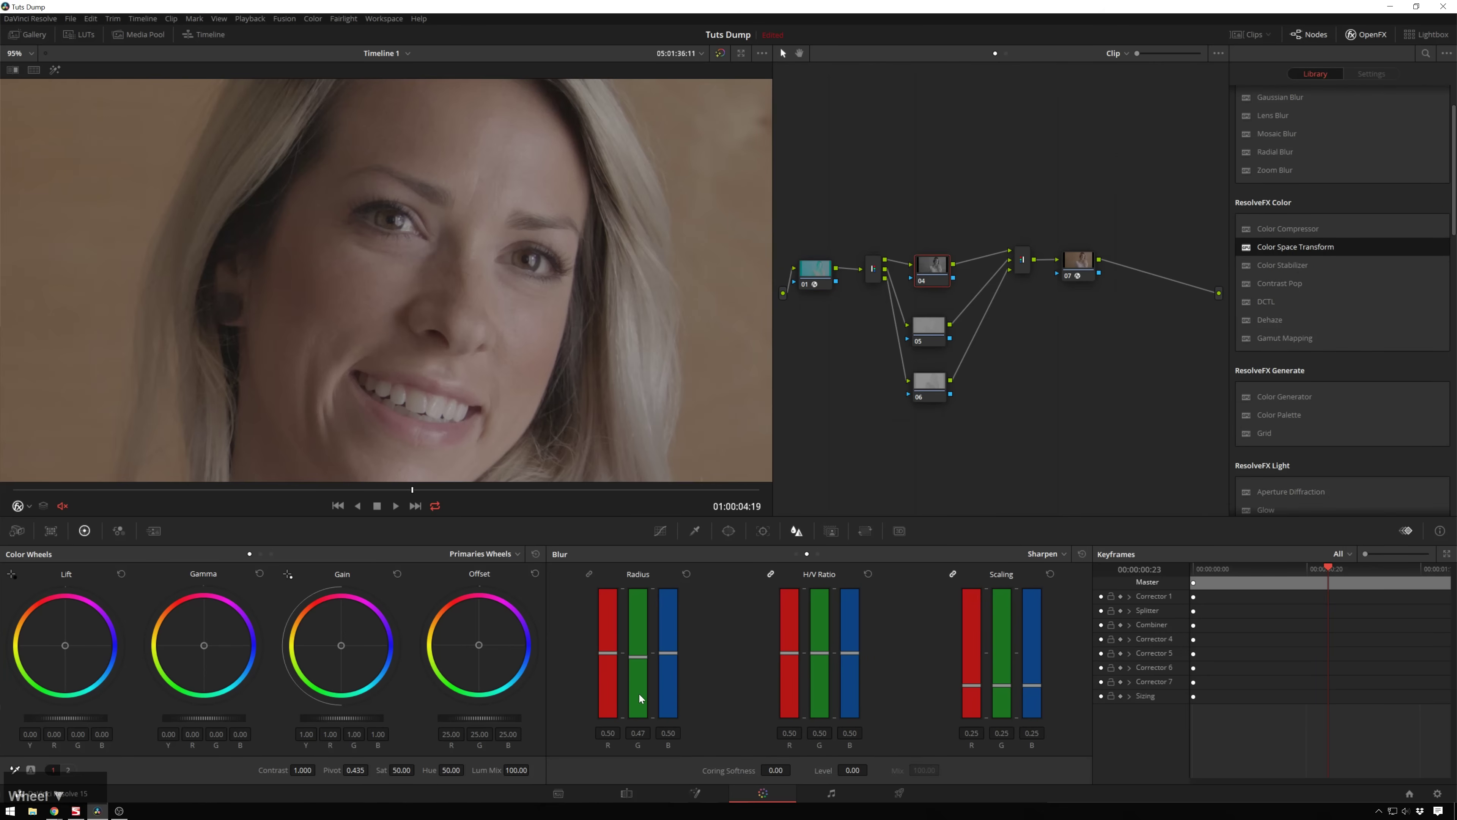
pyautogui.click(687, 574)
pyautogui.scroll(-3, 638, 680)
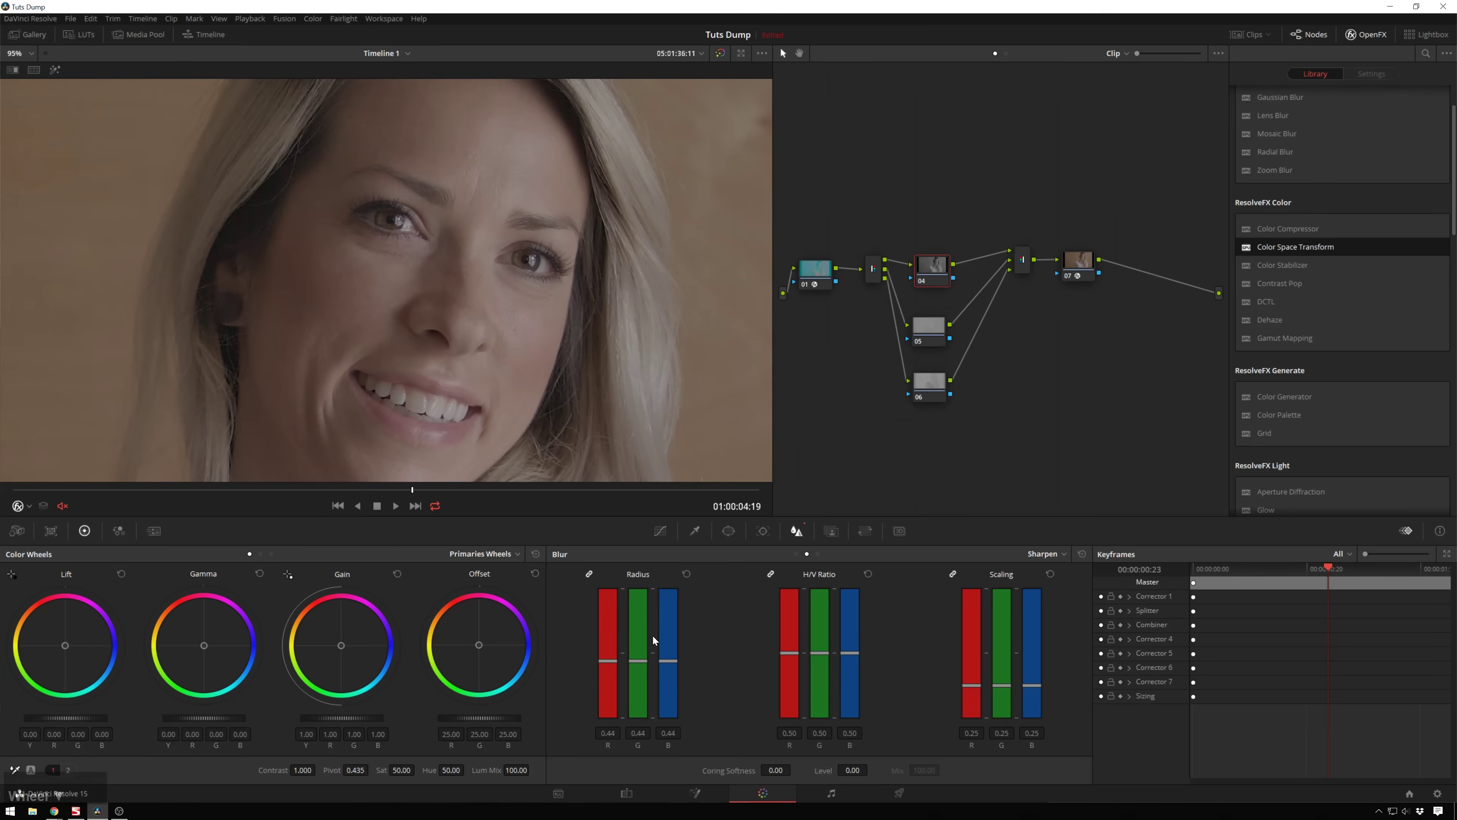
# Compare the single-channel Lab sharpening with the RGB-sharpened grade version, at full view and close up on the eye.
pyautogui.hotkey('ctrl', 'b')
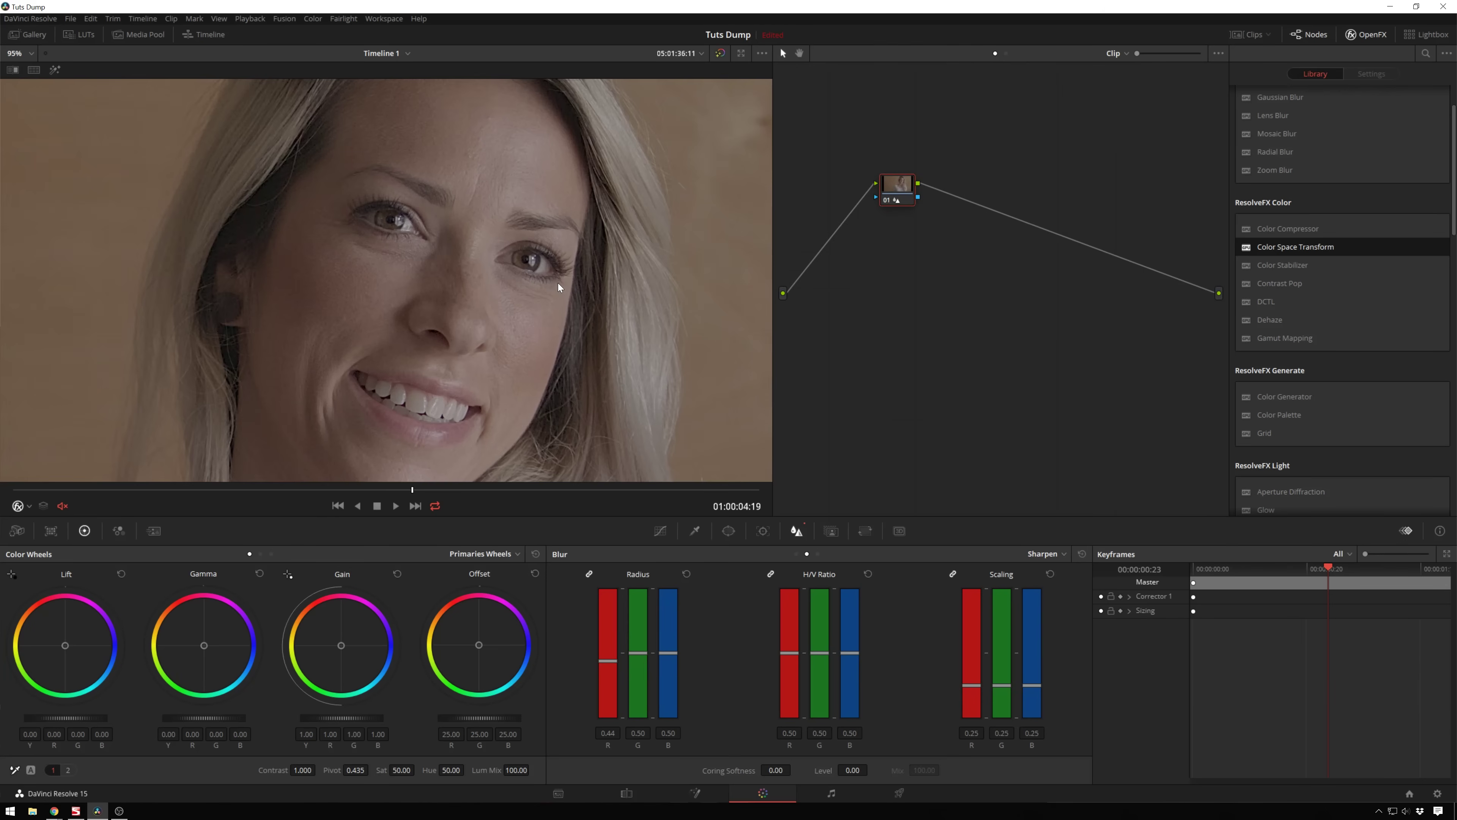
pyautogui.hotkey('ctrl', 'n')
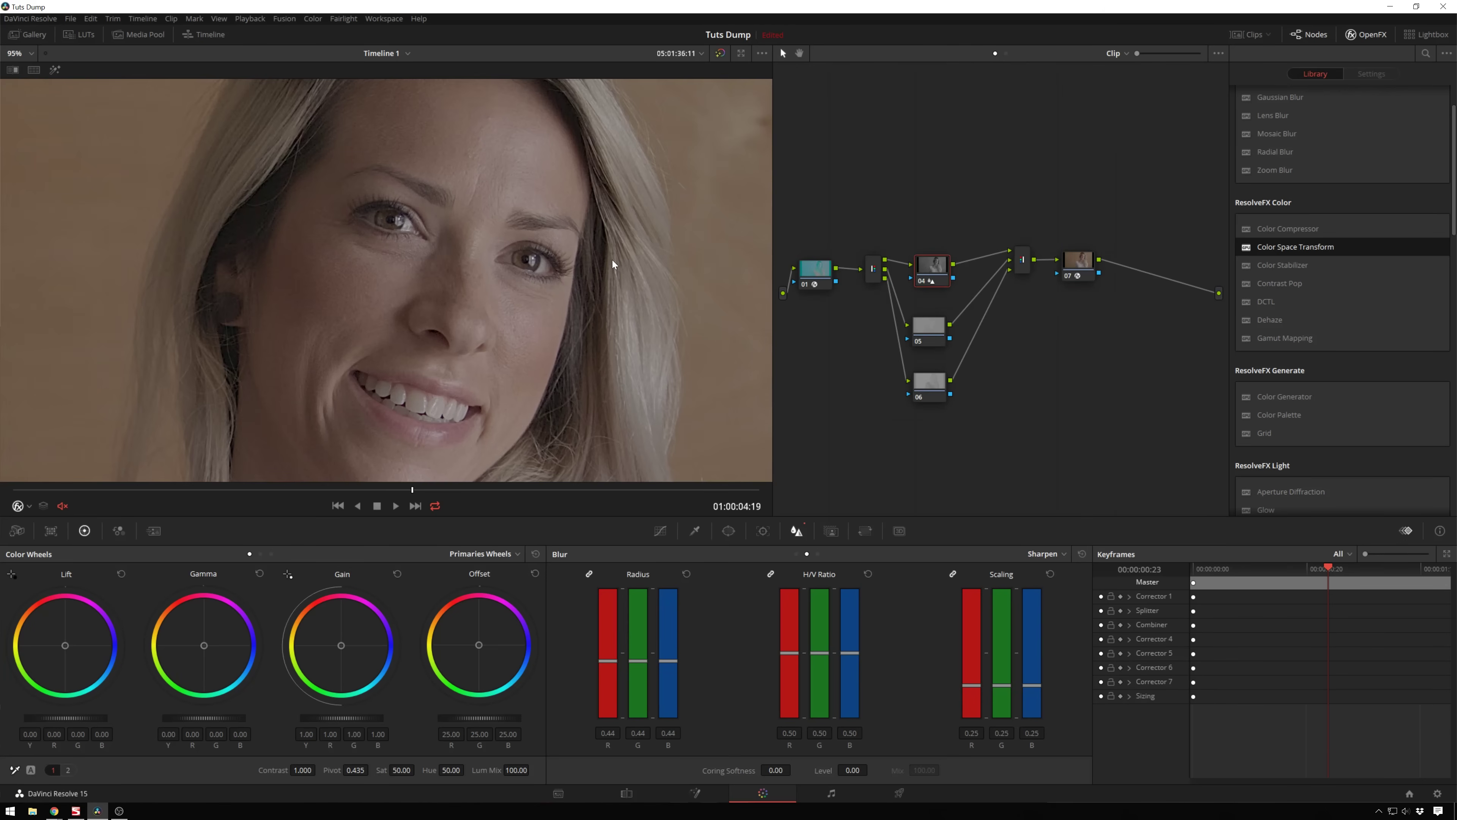
pyautogui.scroll(10, 615, 263)
pyautogui.moveTo(641, 266); pyautogui.dragTo(287, 287)
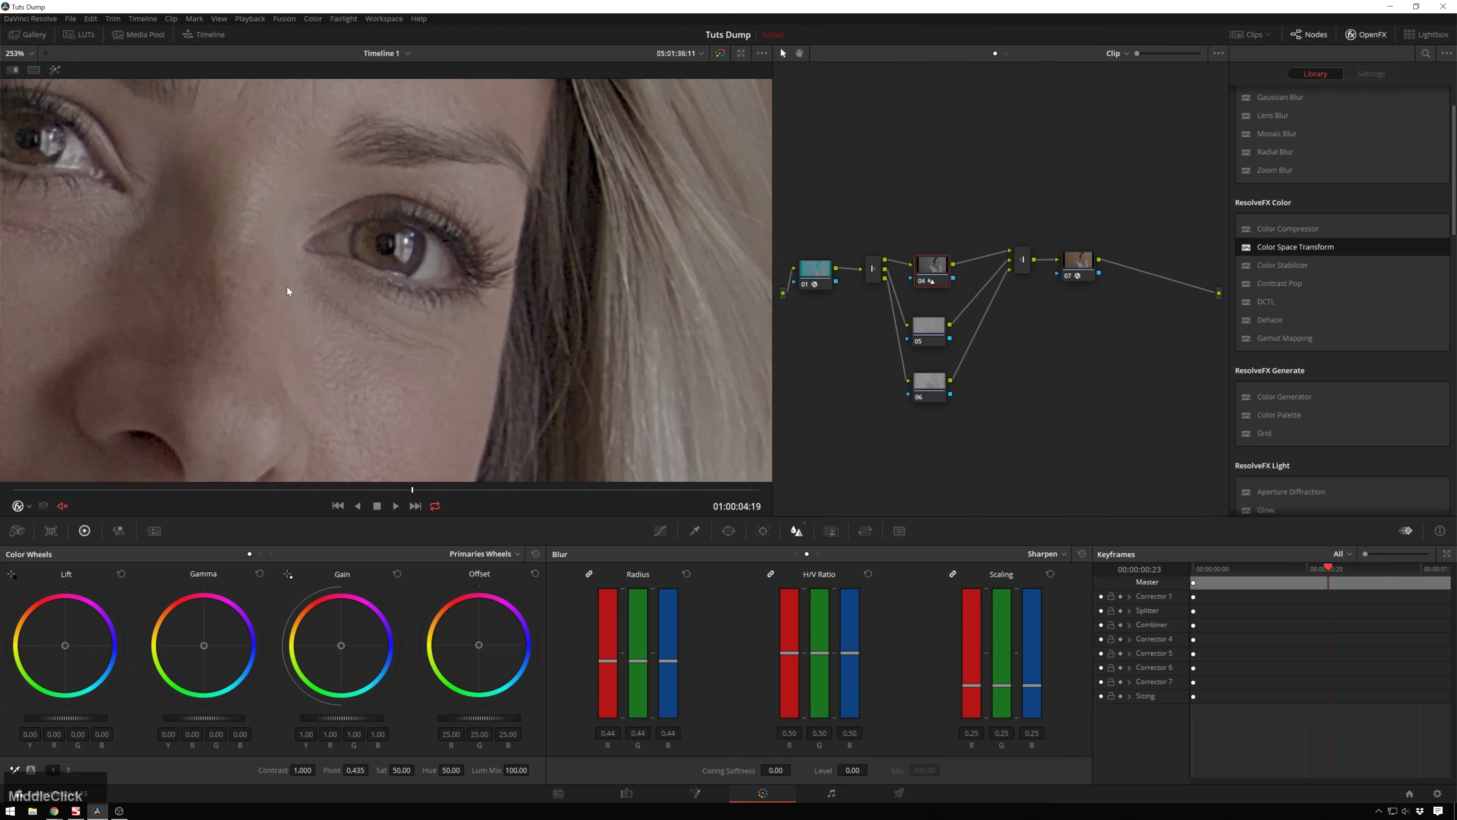
pyautogui.hotkey('ctrl', 'b')
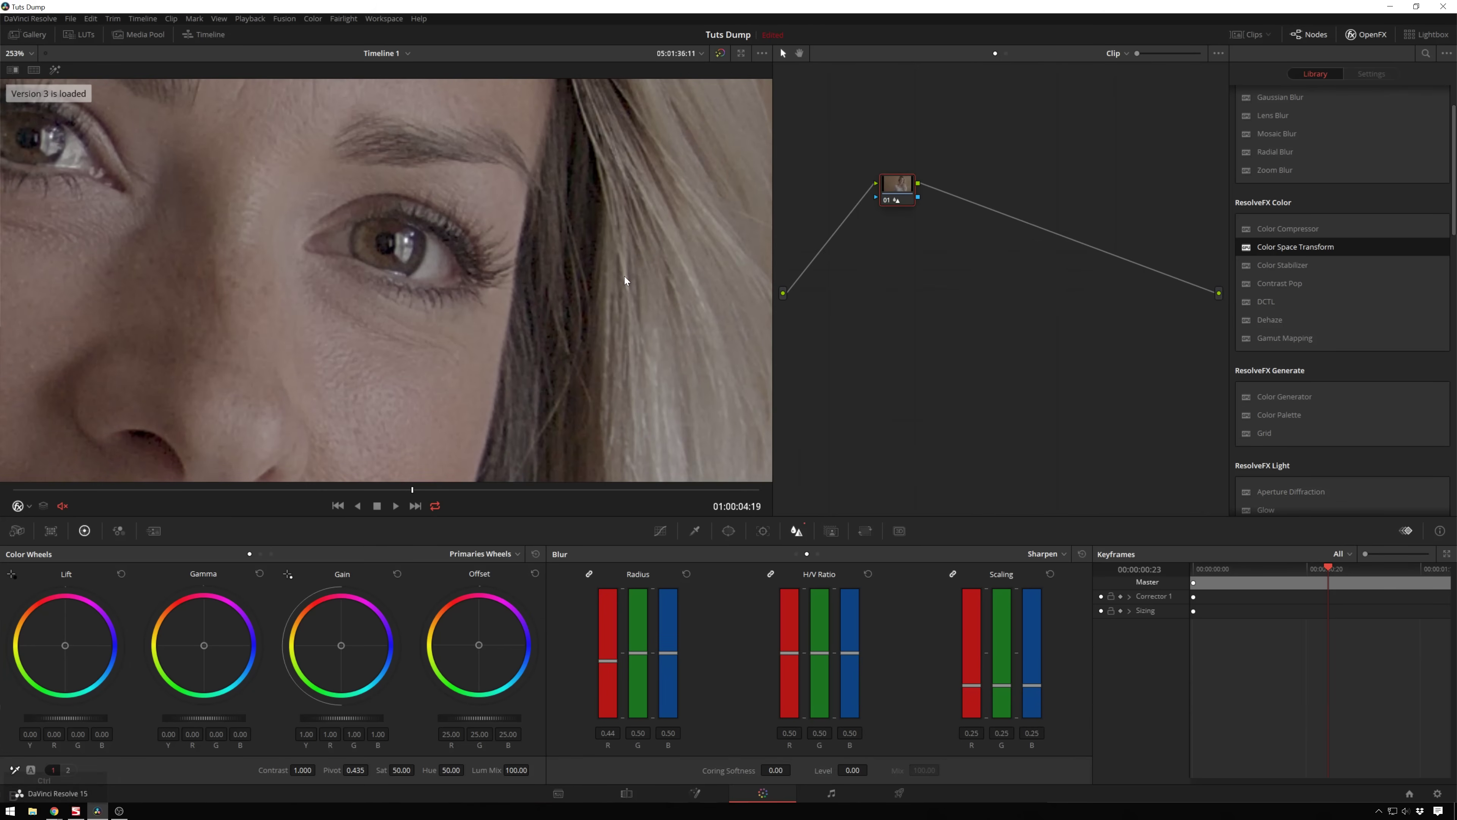
pyautogui.hotkey('ctrl', 'n')
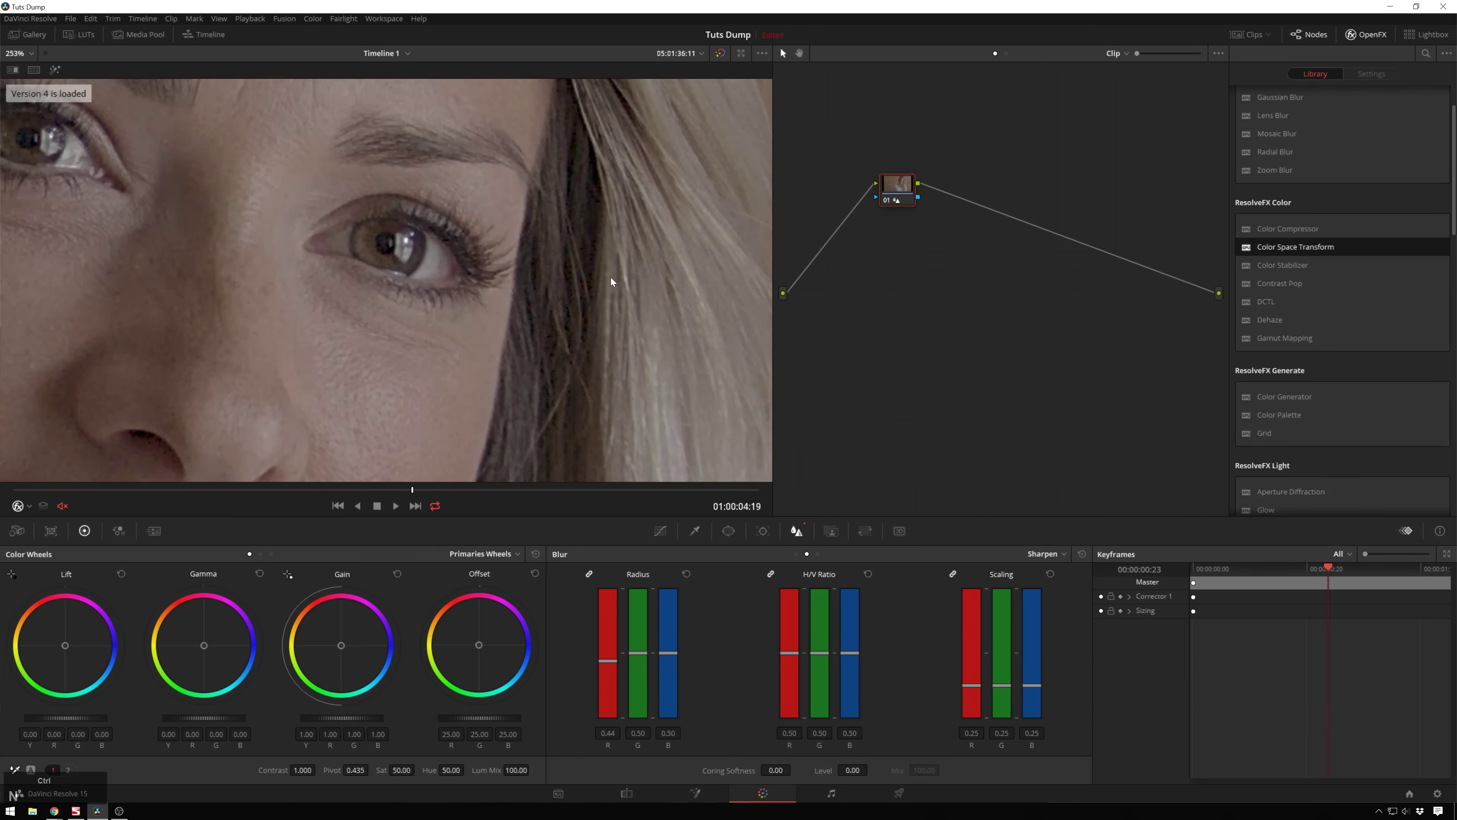
# Replace the radius sharpening on node 04 with the Contrast Pop effect at a Detail Amount of 1.000.
pyautogui.click(687, 574)
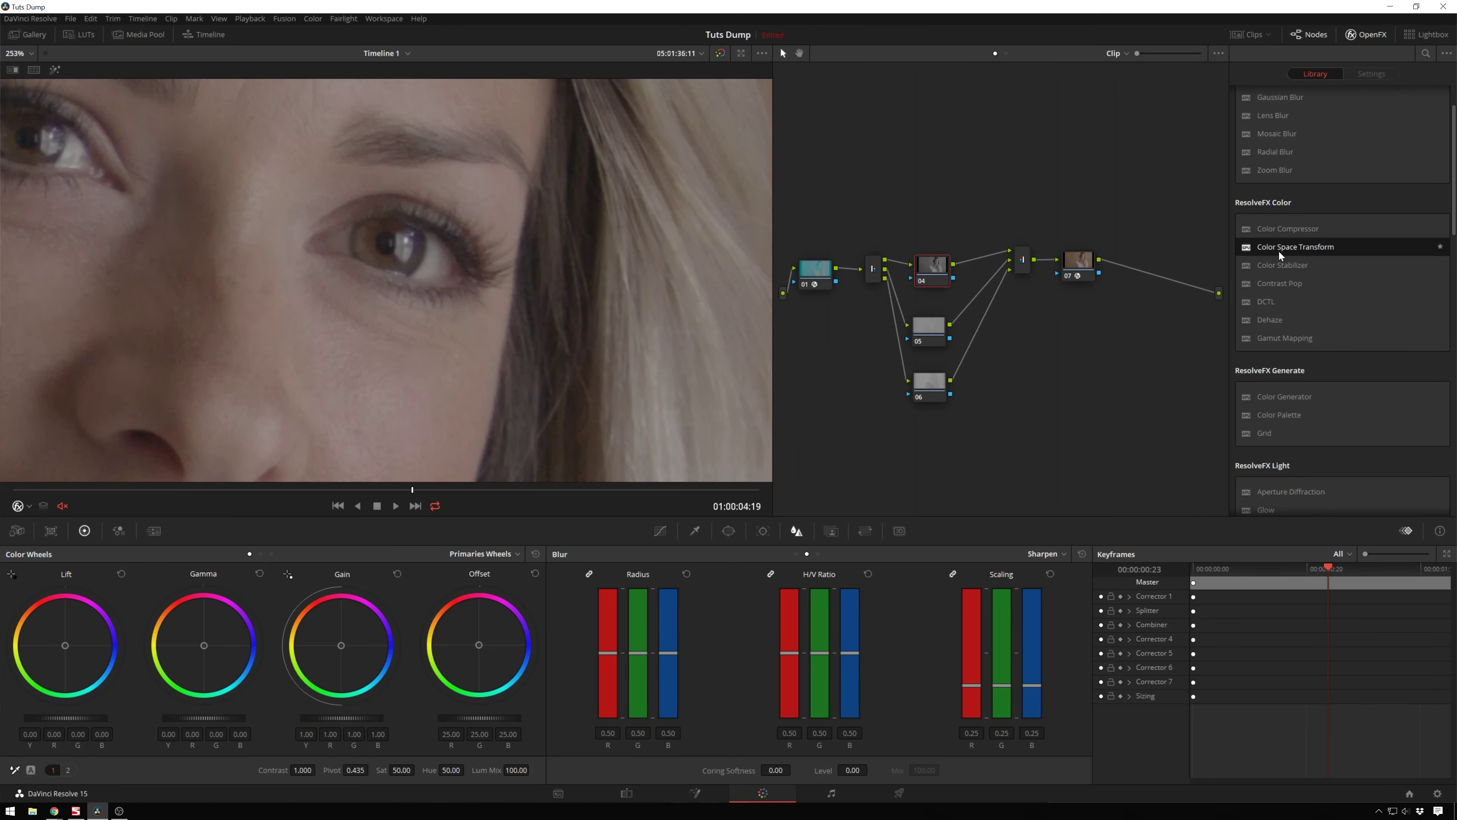
pyautogui.moveTo(1274, 282); pyautogui.dragTo(934, 274)
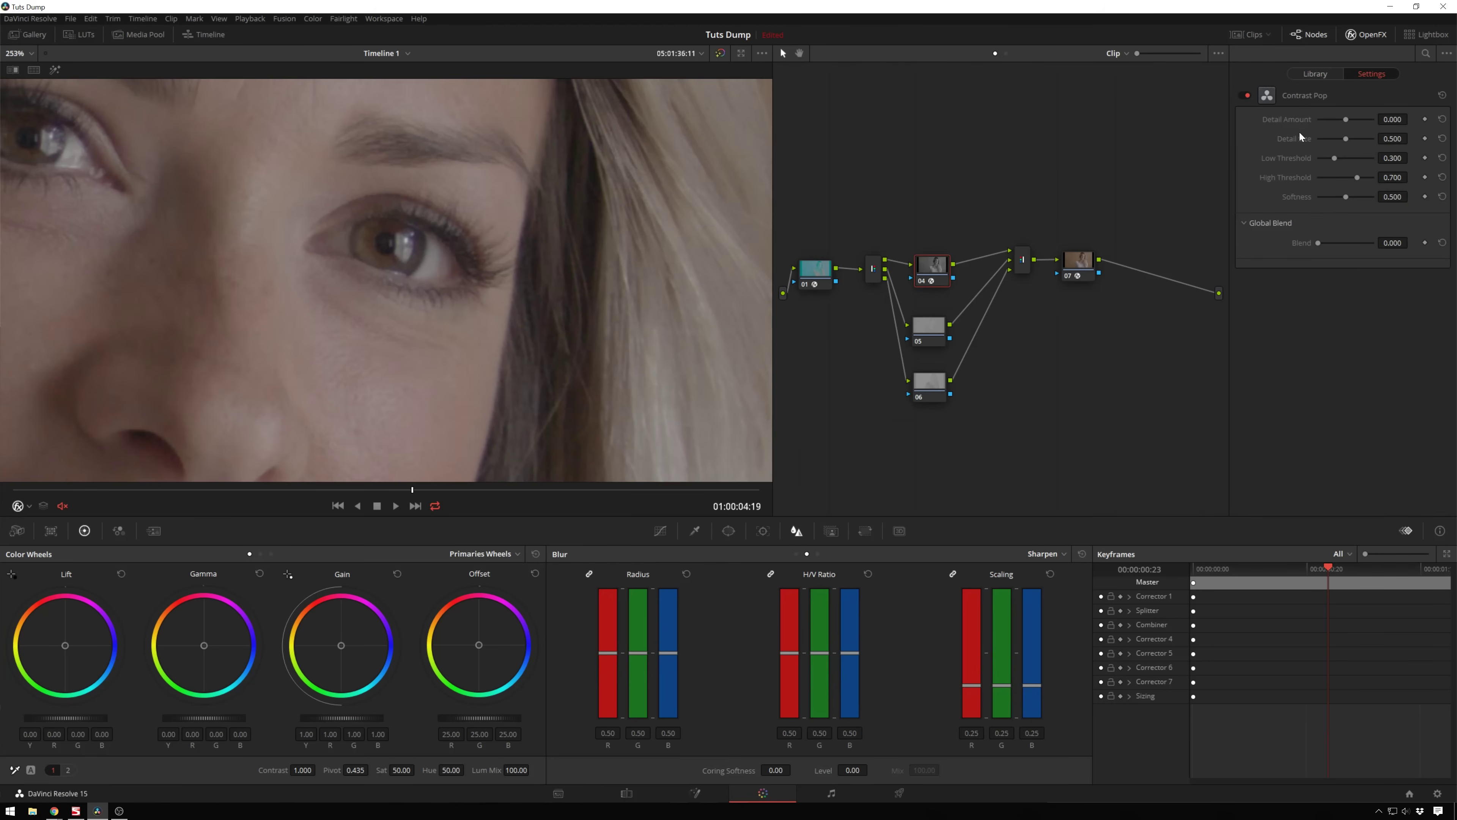
pyautogui.moveTo(1345, 119); pyautogui.dragTo(1417, 109)
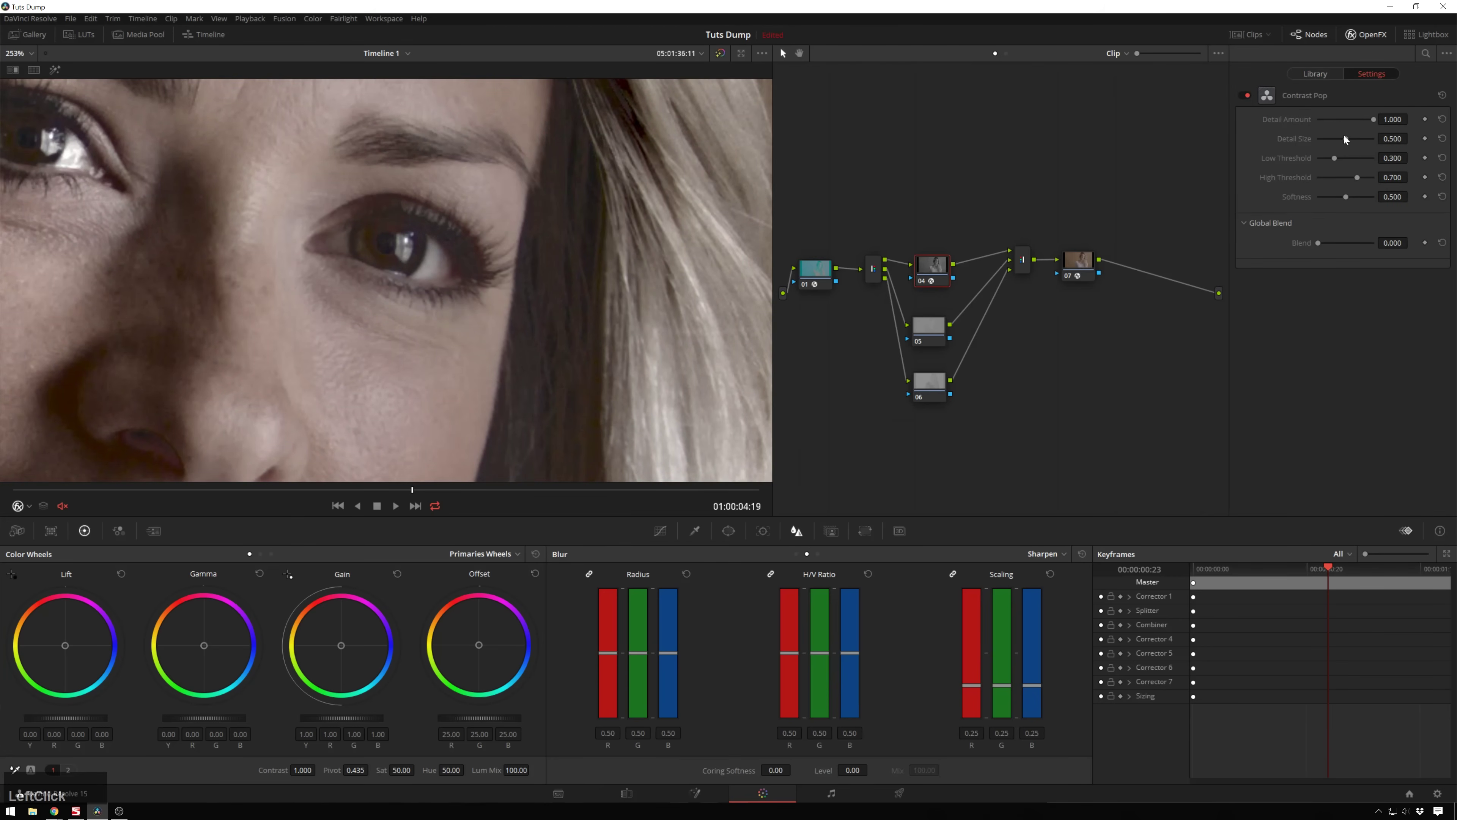
# Set Contrast Pop's Detail Size to 0.072, Low Threshold to 0.470 and High Threshold to 0.653.
pyautogui.moveTo(1344, 139); pyautogui.dragTo(1327, 143)
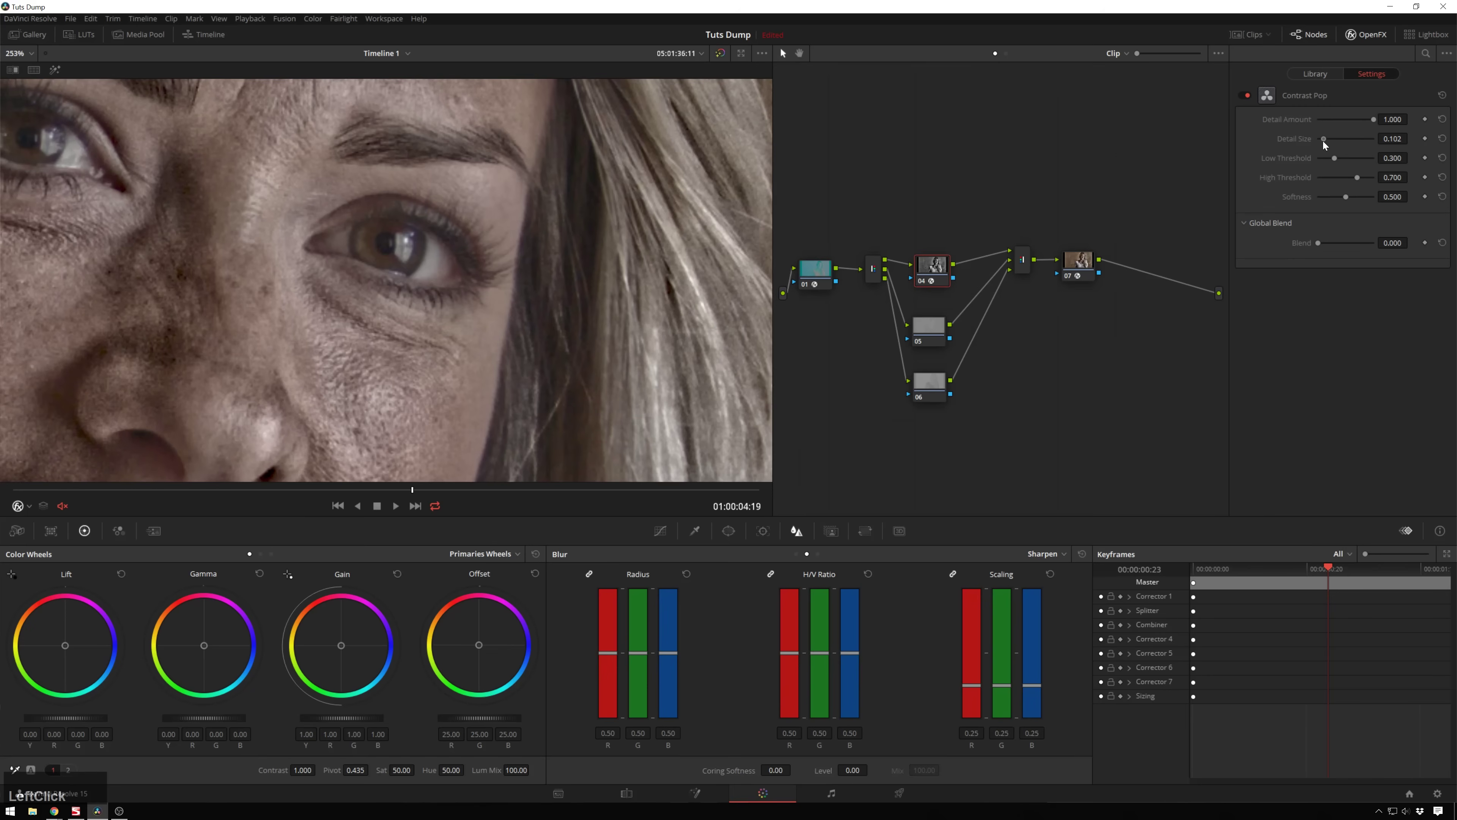
pyautogui.moveTo(1322, 141); pyautogui.dragTo(1321, 142)
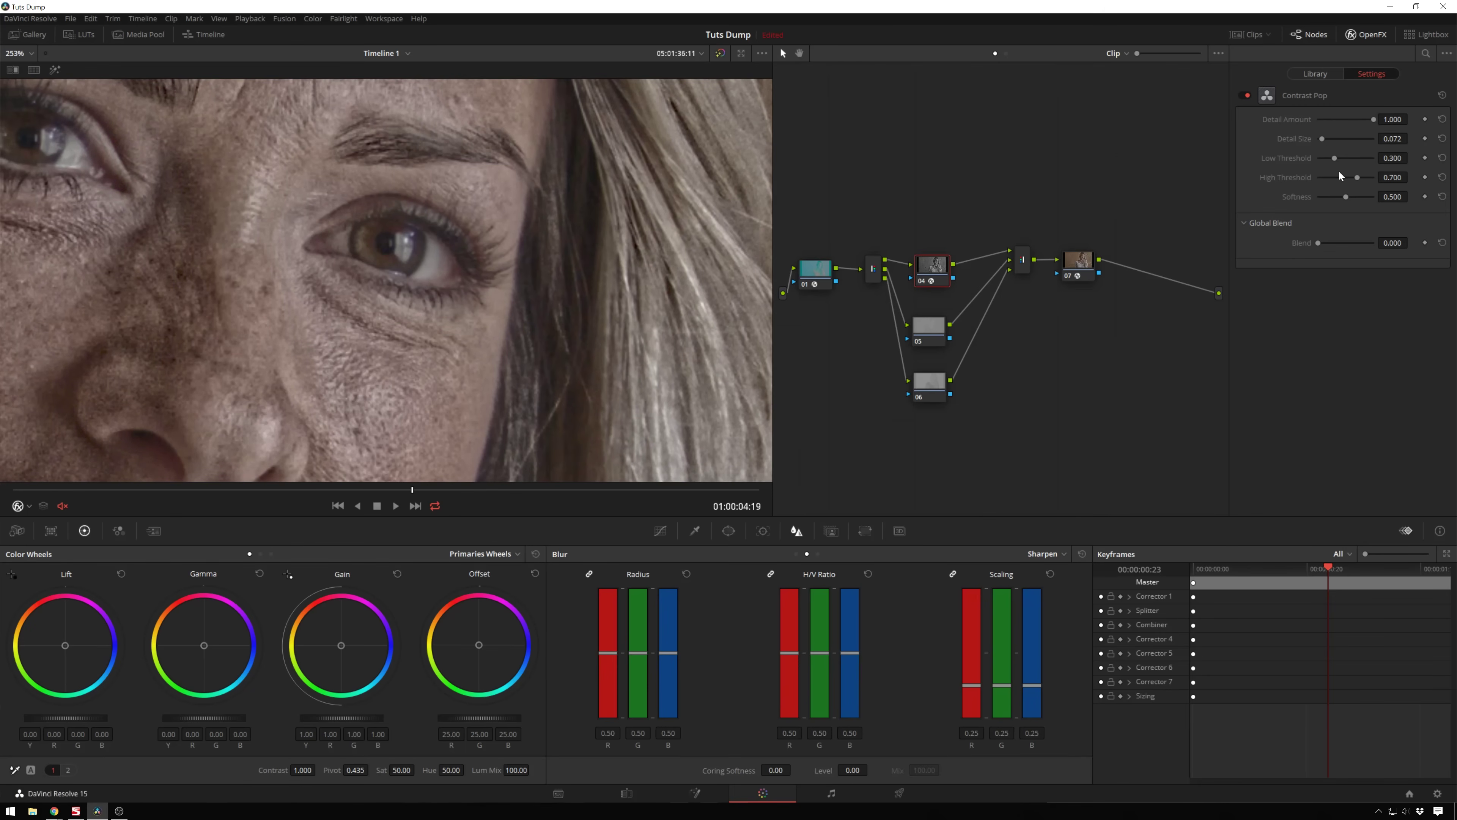
pyautogui.click(1337, 157)
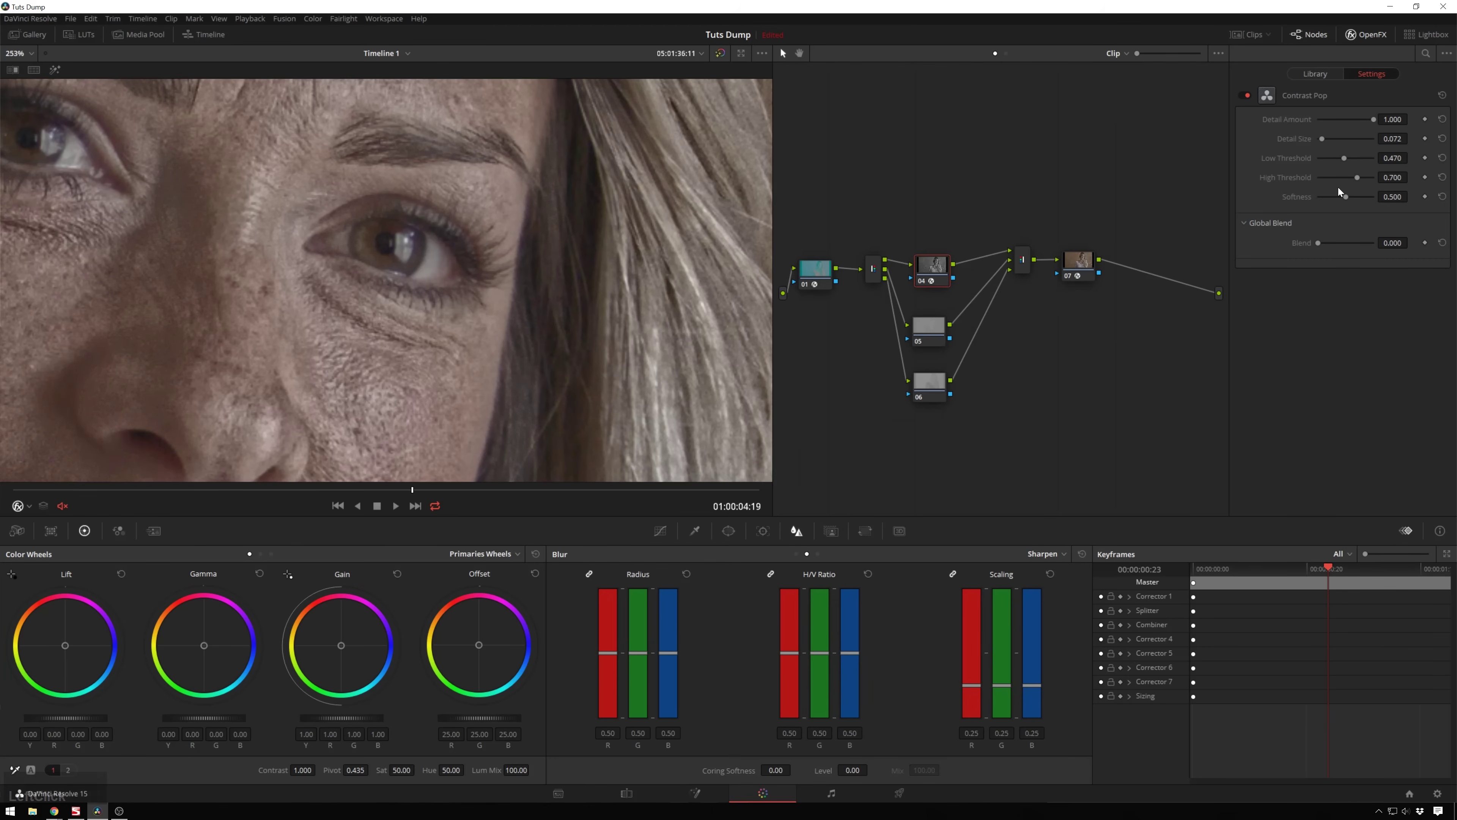
pyautogui.click(1355, 178)
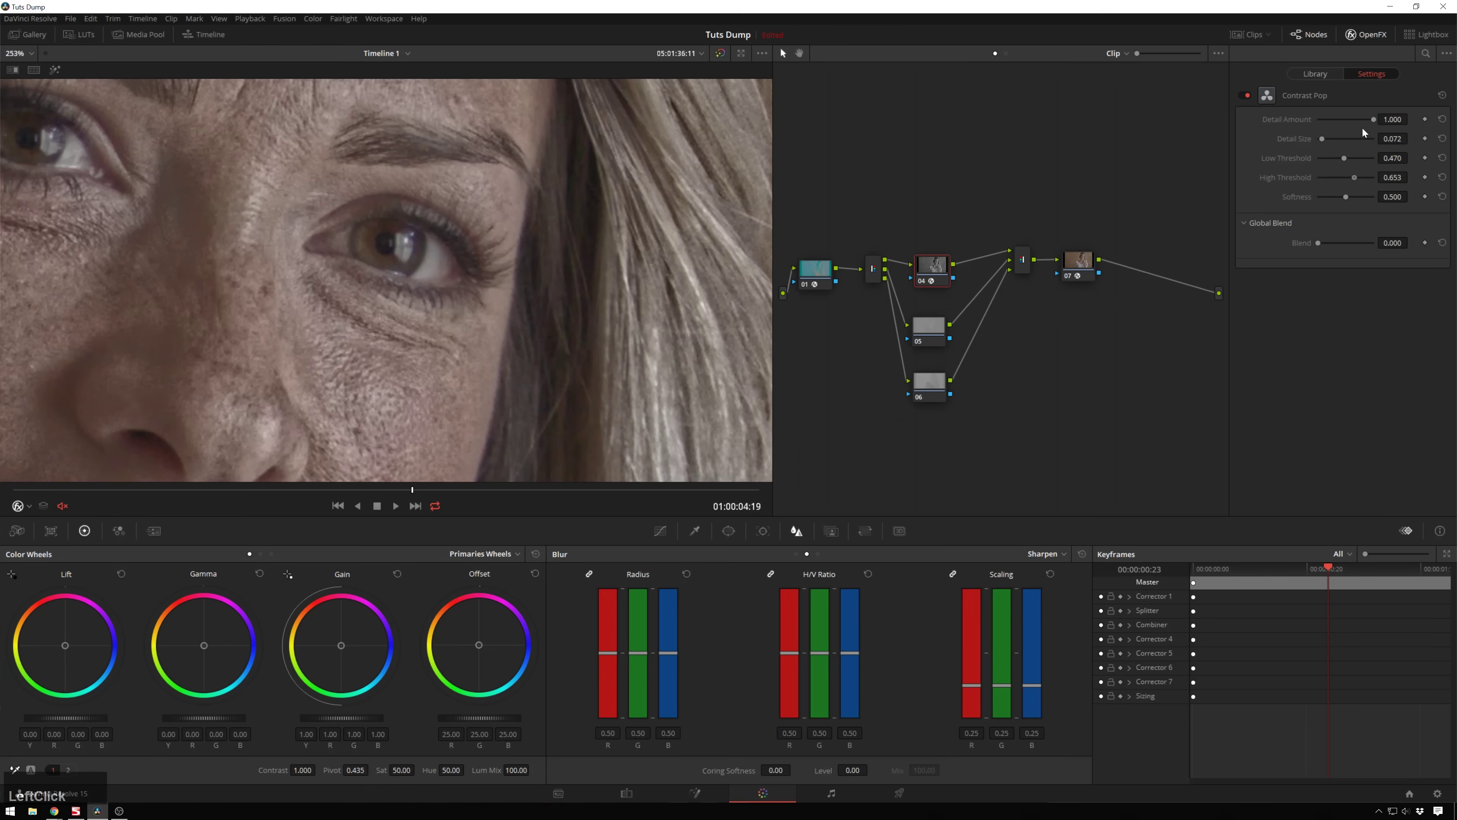
# Reduce Contrast Pop's Detail Amount to 0.245, and compare the result with the effect bypassed and with the RGB-sharpened version.
pyautogui.moveTo(1349, 119); pyautogui.dragTo(1352, 121)
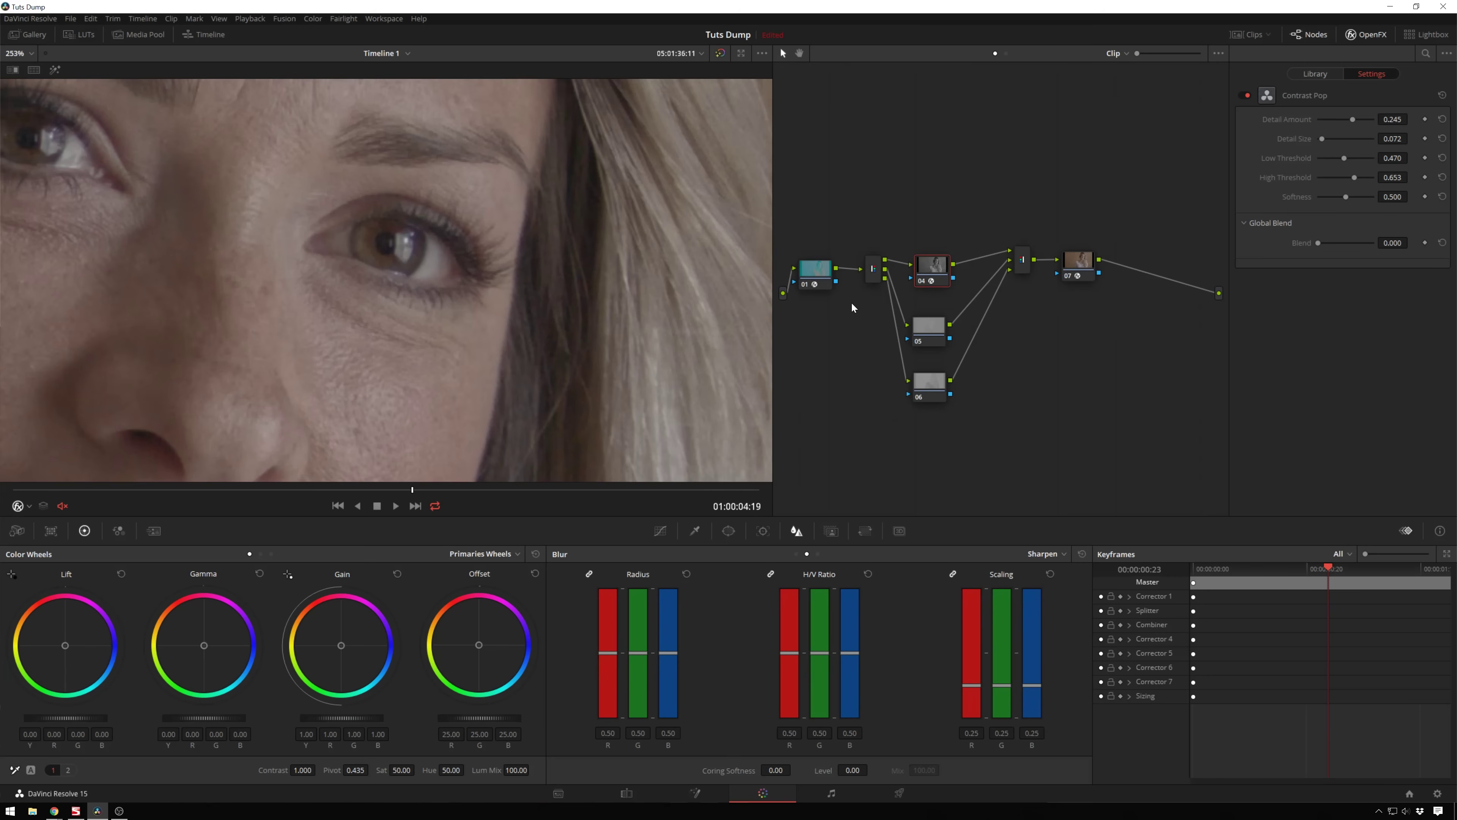
pyautogui.hotkey('ctrl', 'd')
pyautogui.hotkey('ctrl', 'b')
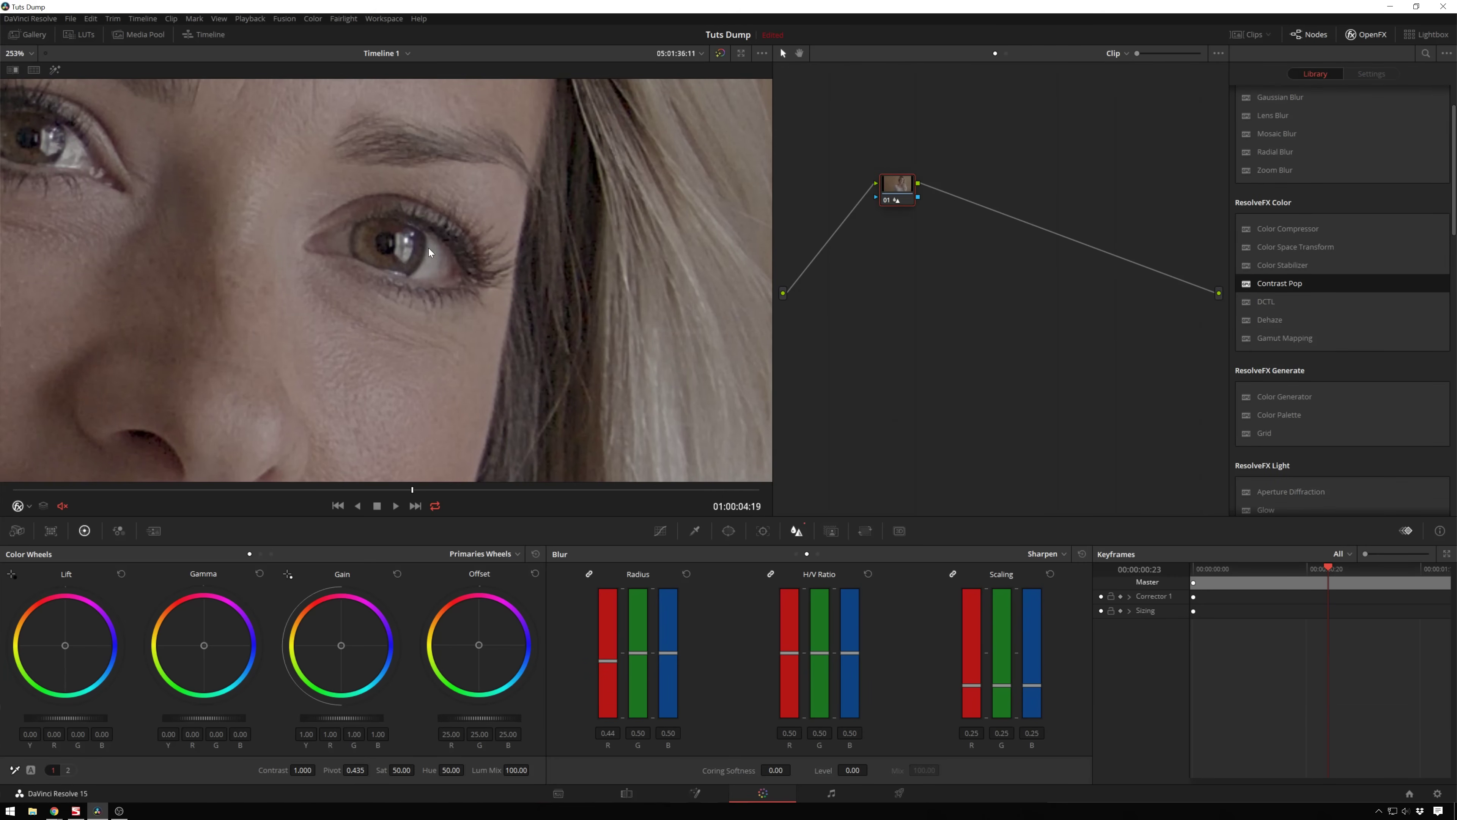
pyautogui.hotkey('ctrl', 'n')
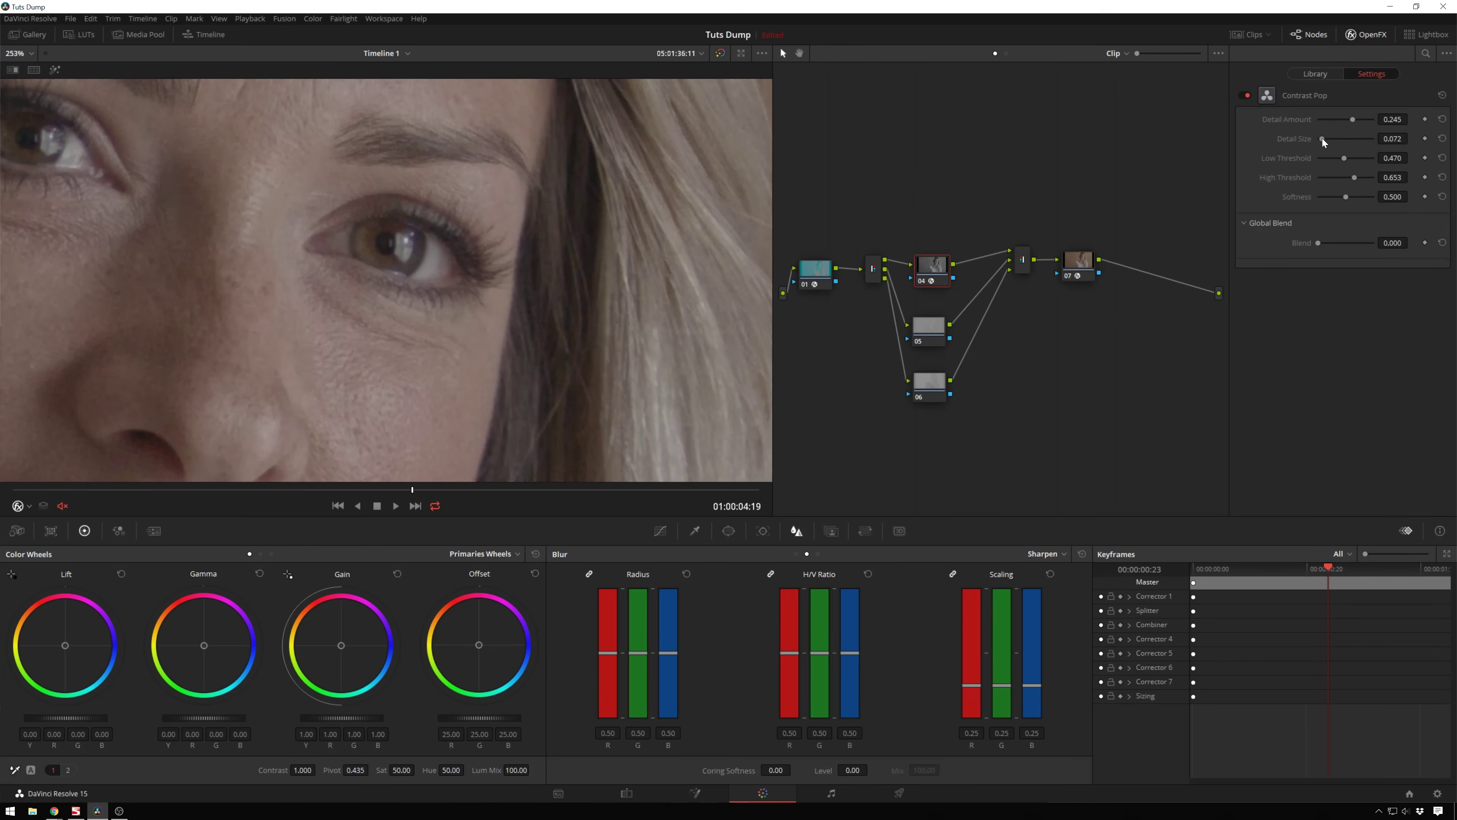
# Move the combiner and the final node further away from the channel nodes.
pyautogui.moveTo(1101, 329); pyautogui.dragTo(1053, 269)
pyautogui.click(1082, 319)
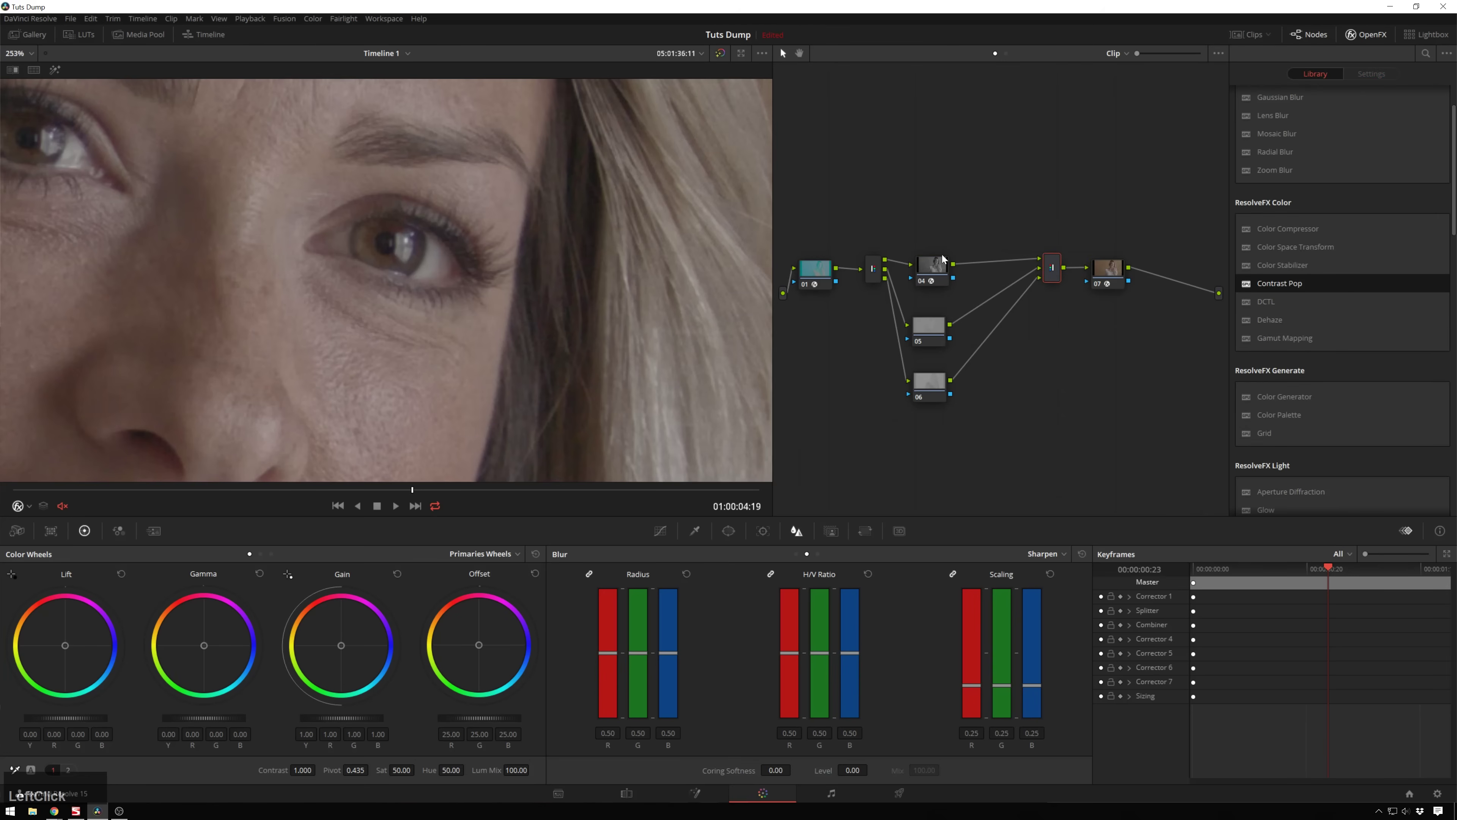
# Add a serial node after node 04 and apply the Contrast Pop effect to it.
pyautogui.click(926, 274)
pyautogui.hotkey('alt', 's')
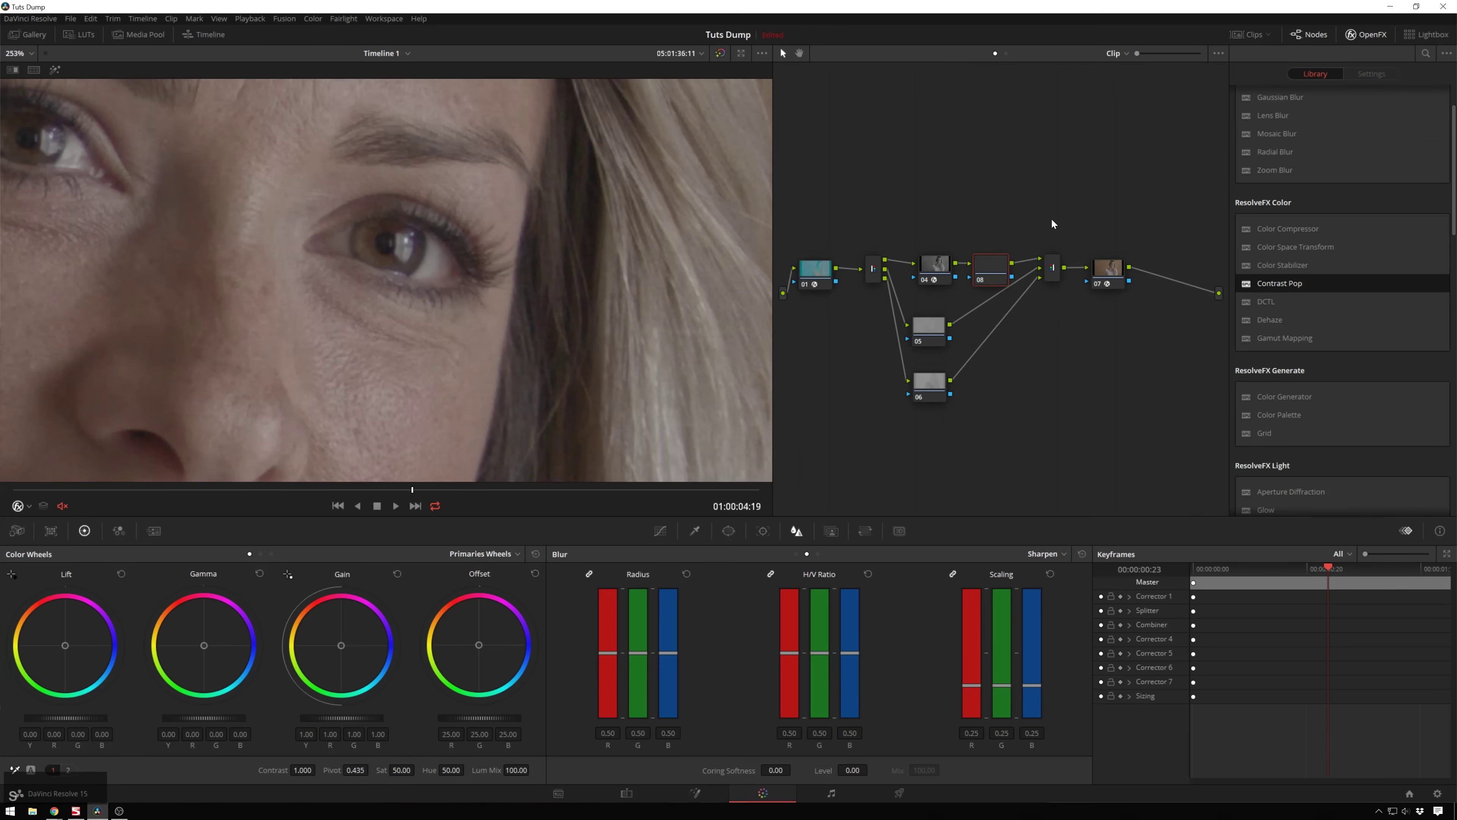
pyautogui.moveTo(1265, 281); pyautogui.dragTo(990, 268)
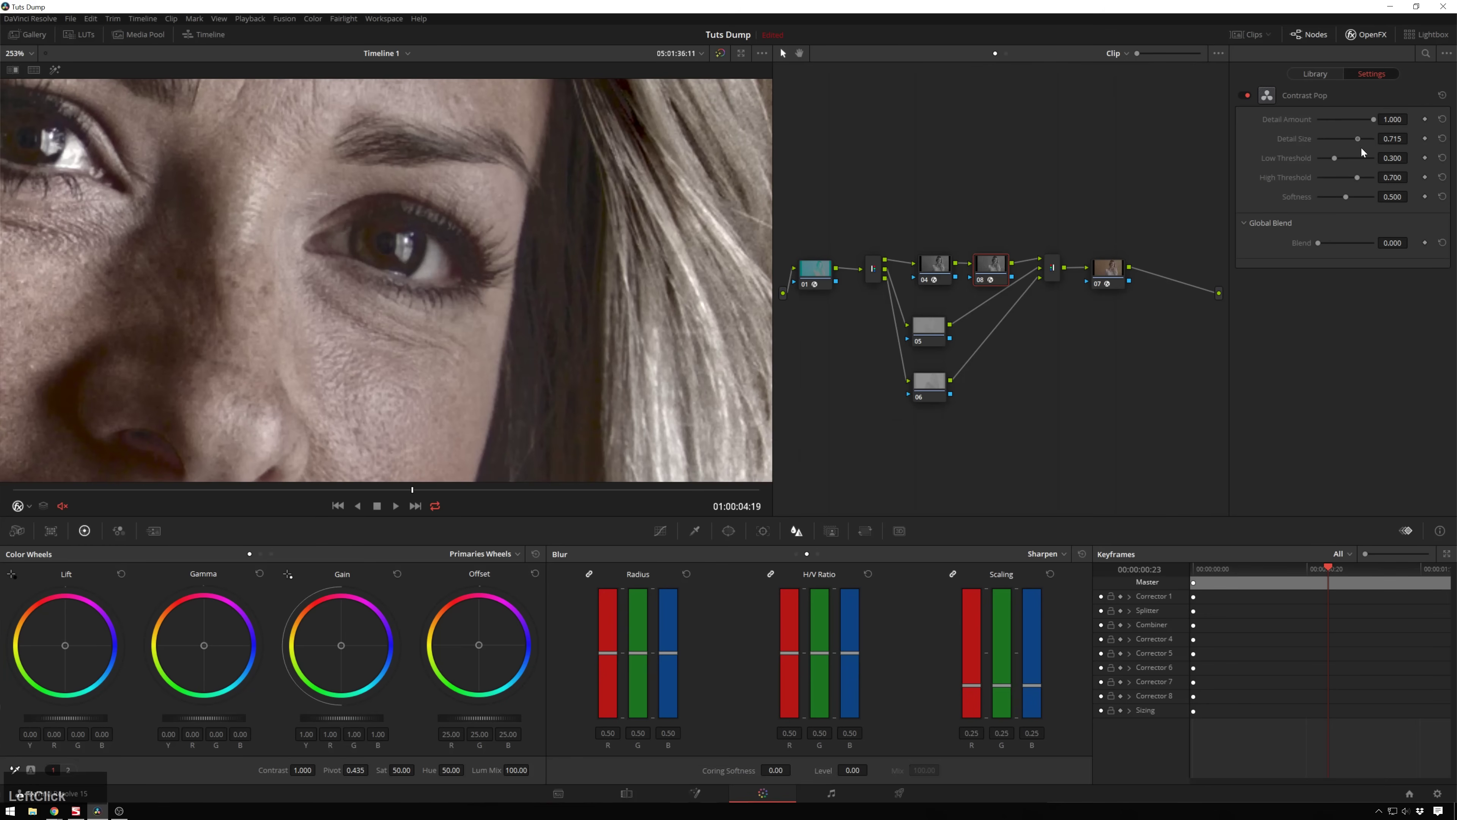
# Set Contrast Pop on node 08 to Detail Size 0.775, Low Threshold 0.470 and Detail Amount 0.143.
pyautogui.click(1361, 147)
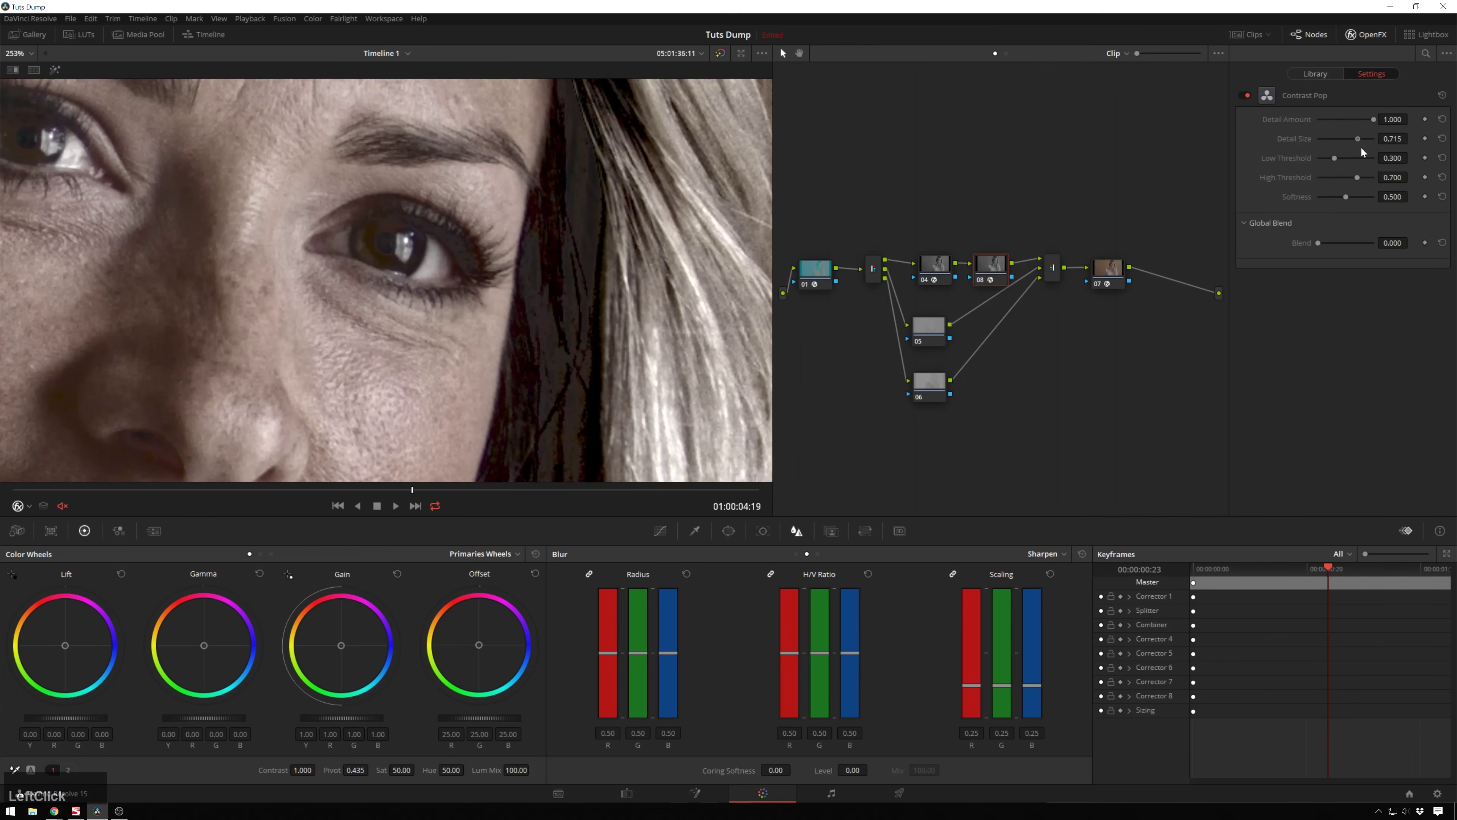
pyautogui.click(1343, 158)
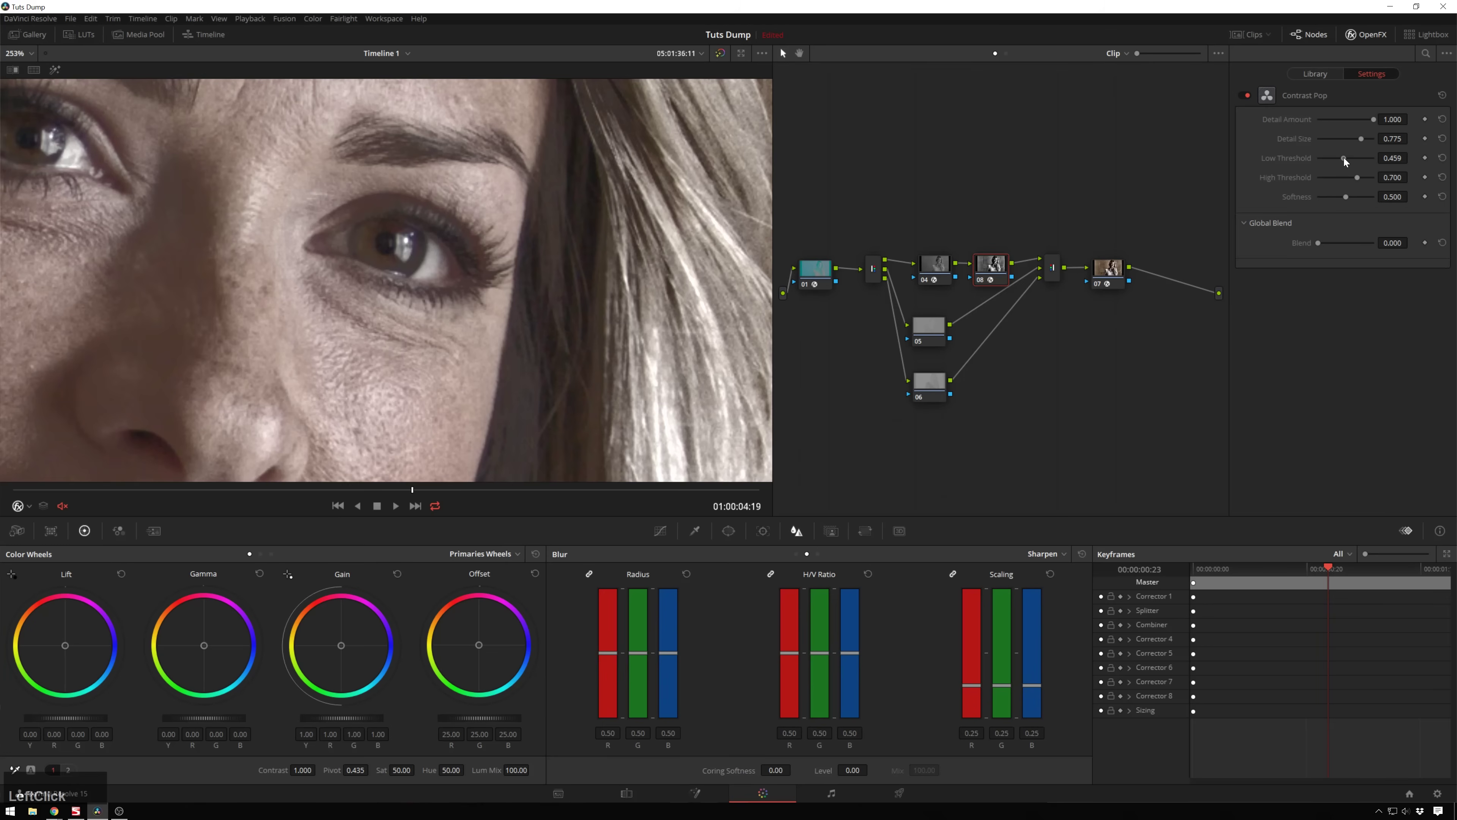
pyautogui.click(1349, 121)
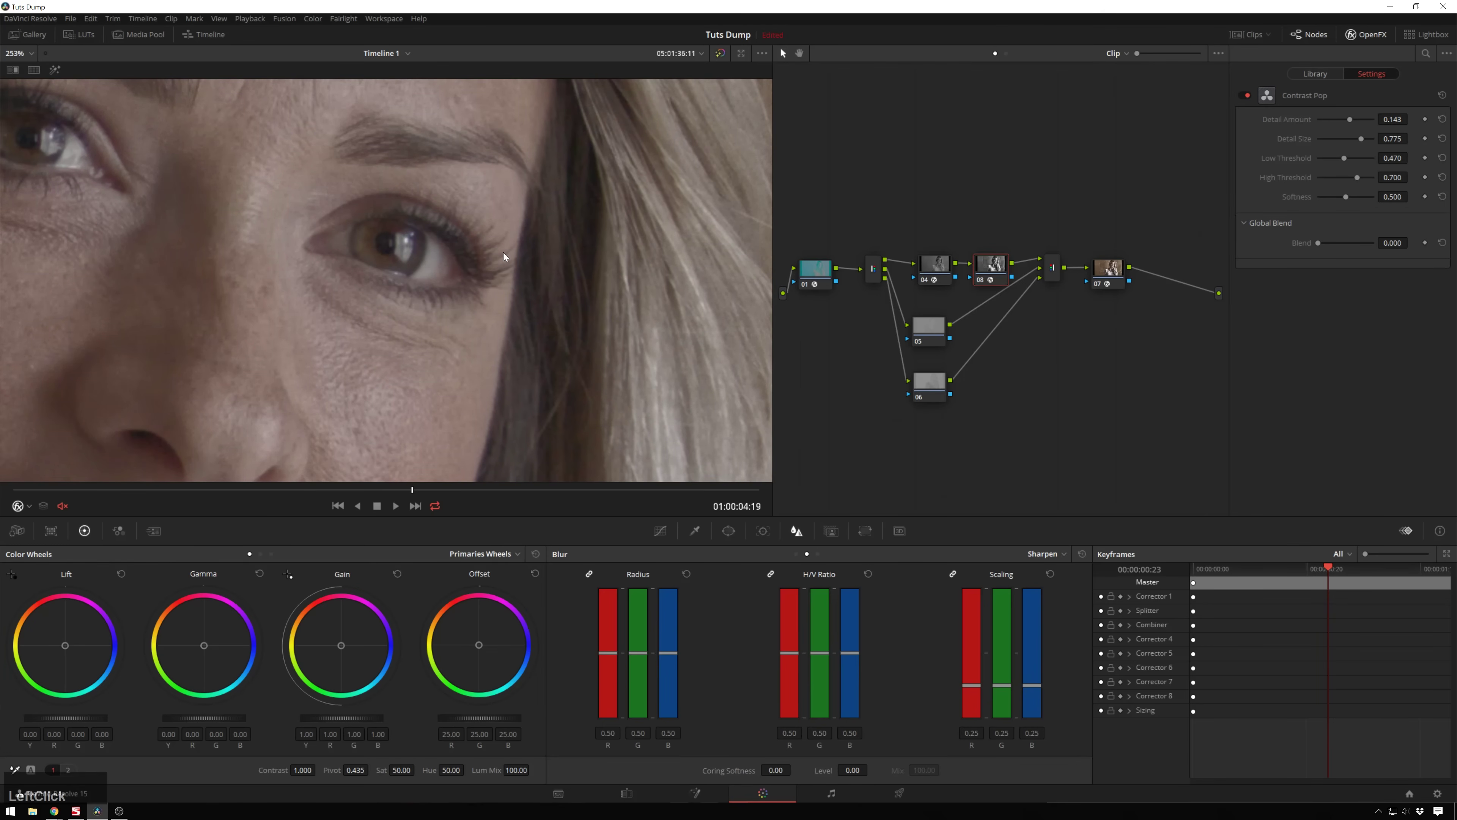
# Set the Global Blend of Contrast Pop on node 04 to 0.674.
pyautogui.click(934, 268)
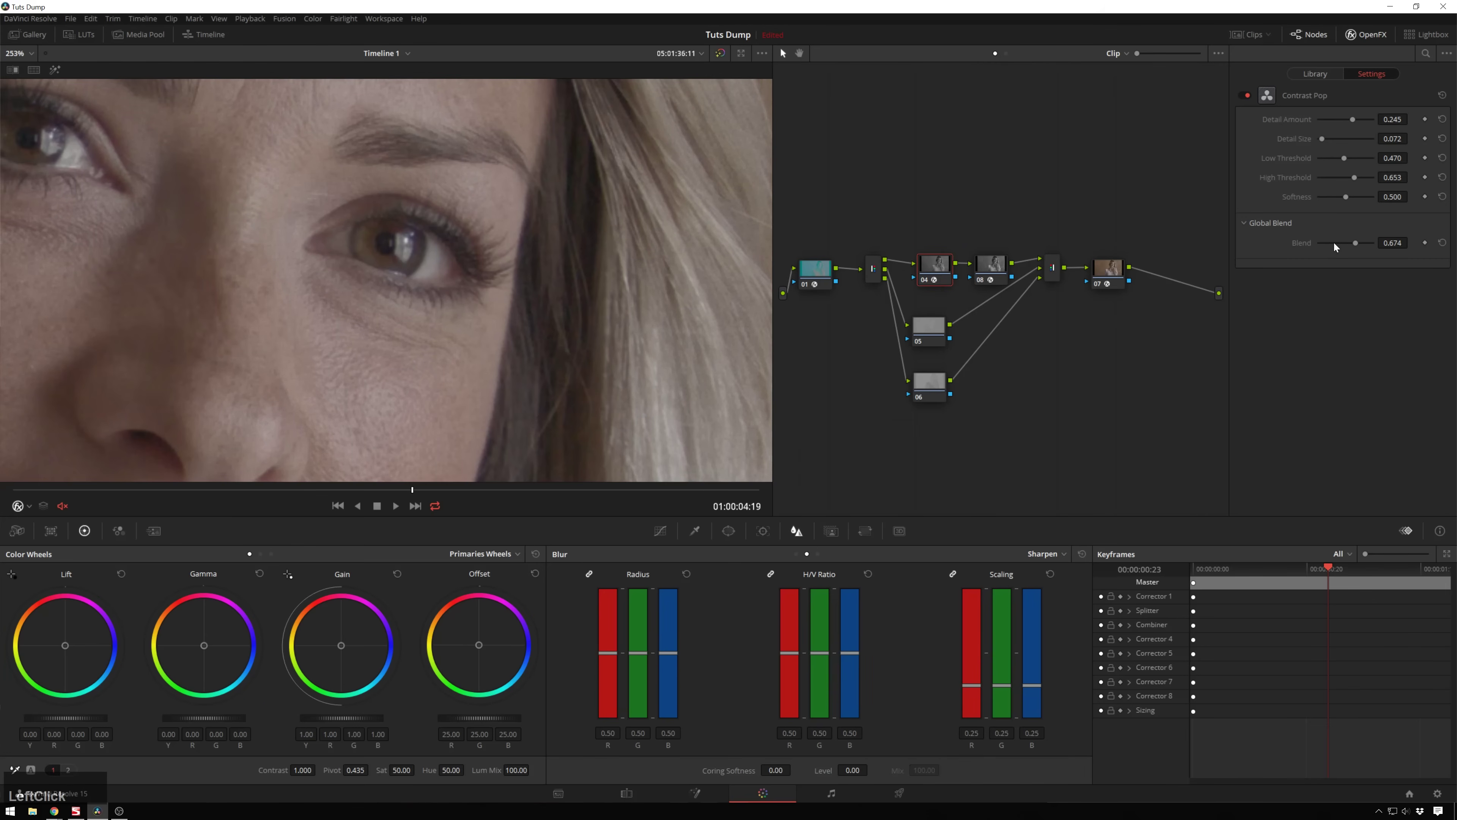
pyautogui.moveTo(1333, 243)
pyautogui.mouseDown()
pyautogui.moveTo(1281, 252)
pyautogui.moveTo(1347, 244)
pyautogui.mouseUp()
# Make room after the splitter and insert a node before node 04 with a sharpening Radius of 0.49.
pyautogui.moveTo(1155, 309); pyautogui.dragTo(992, 266)
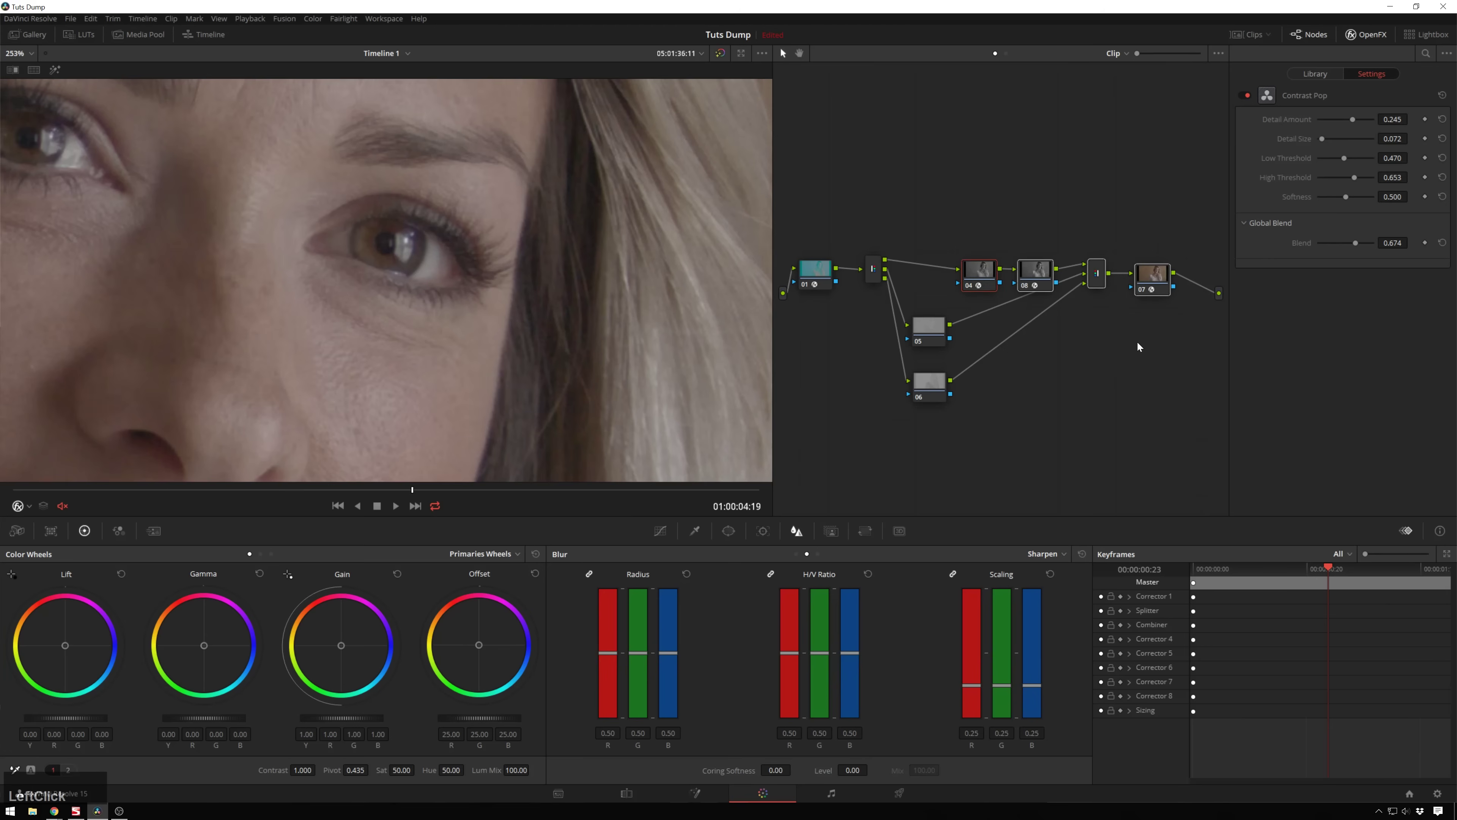
pyautogui.hotkey('shift', 's')
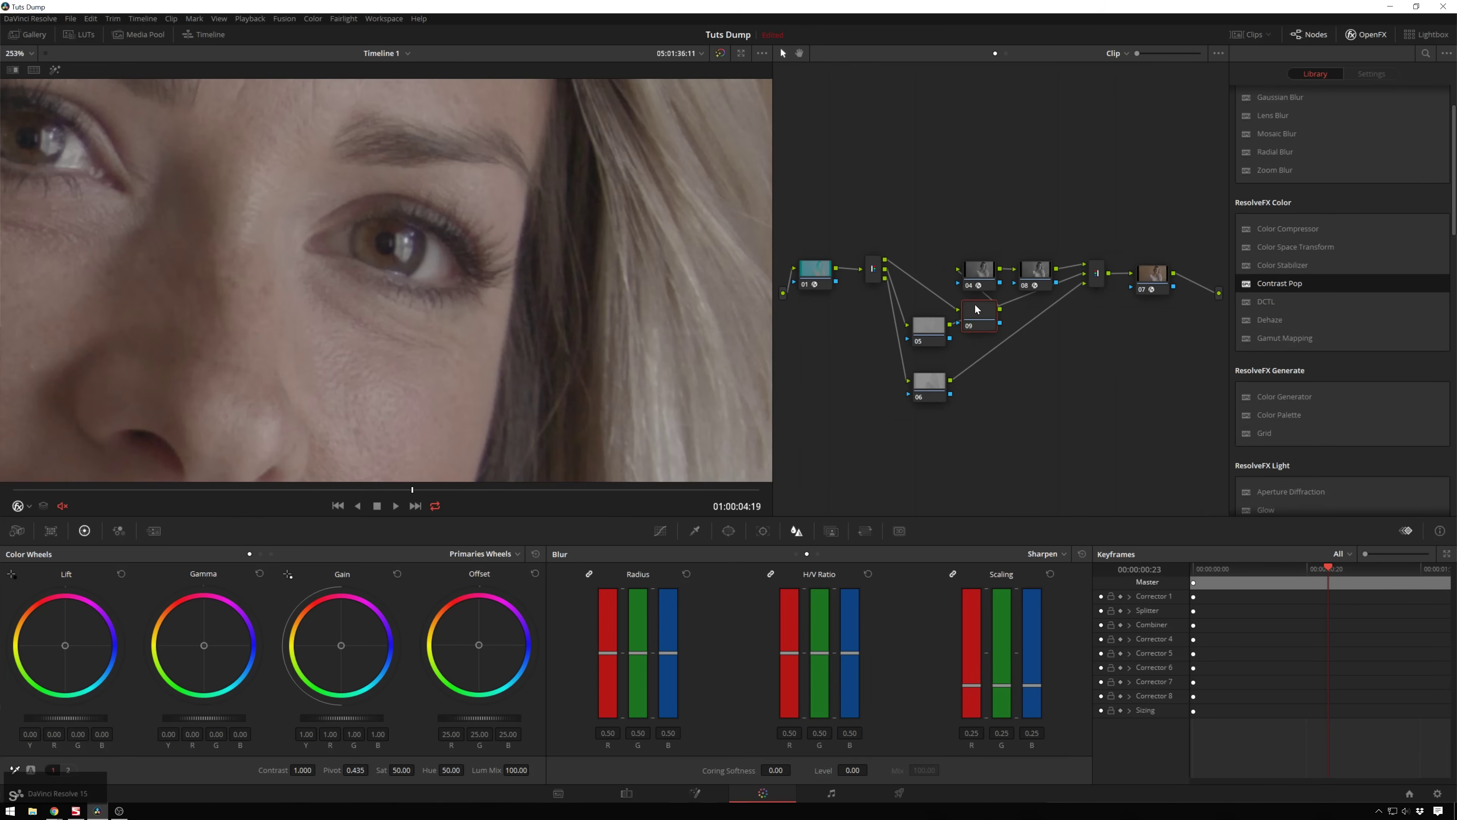
pyautogui.moveTo(976, 310); pyautogui.dragTo(940, 267)
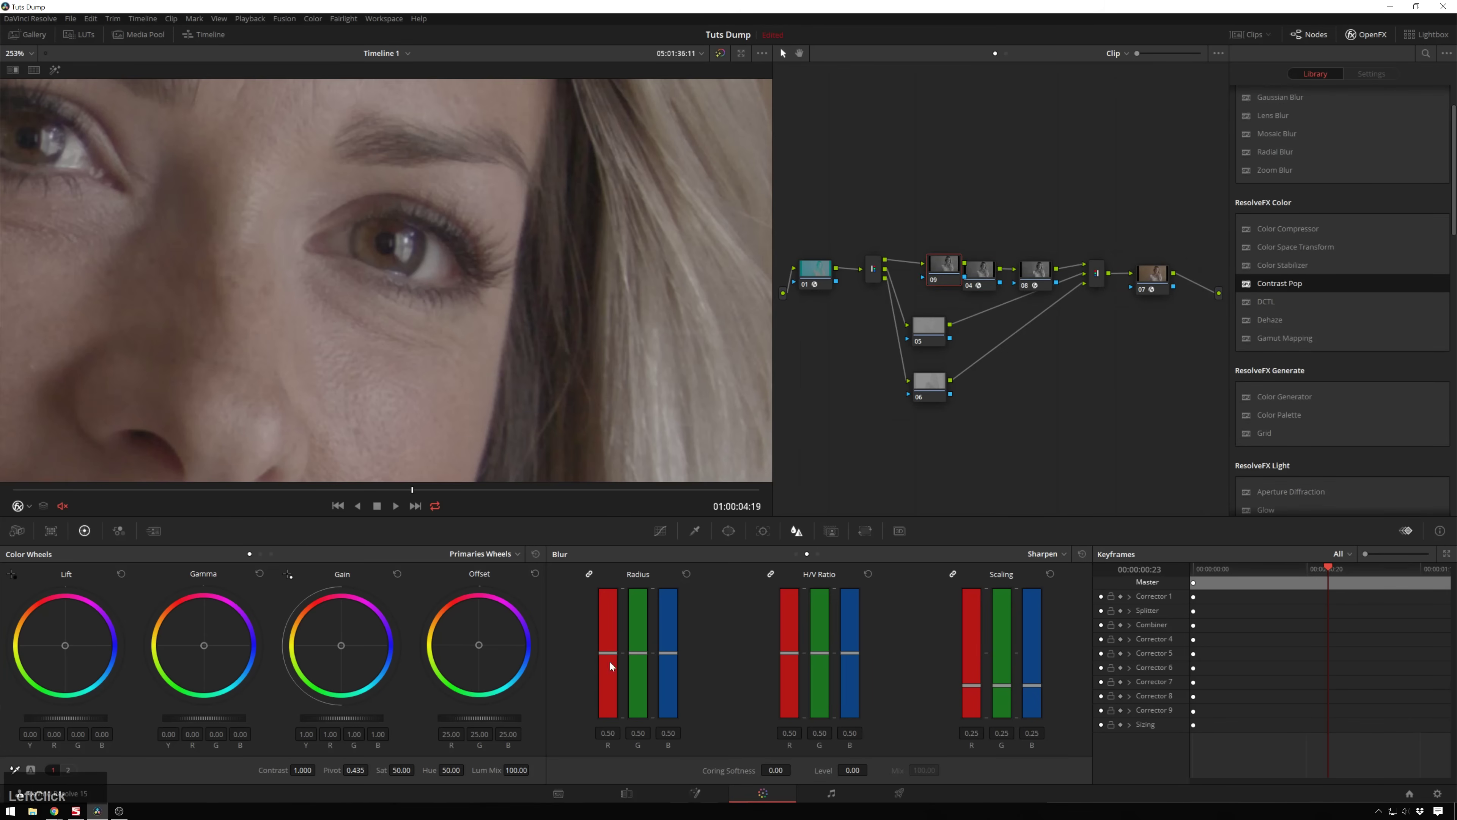
pyautogui.moveTo(637, 660); pyautogui.dragTo(638, 662)
# Examine the face at full and close view, and compare the eye detail with the RGB-sharpened version.
pyautogui.scroll(-6, 485, 317)
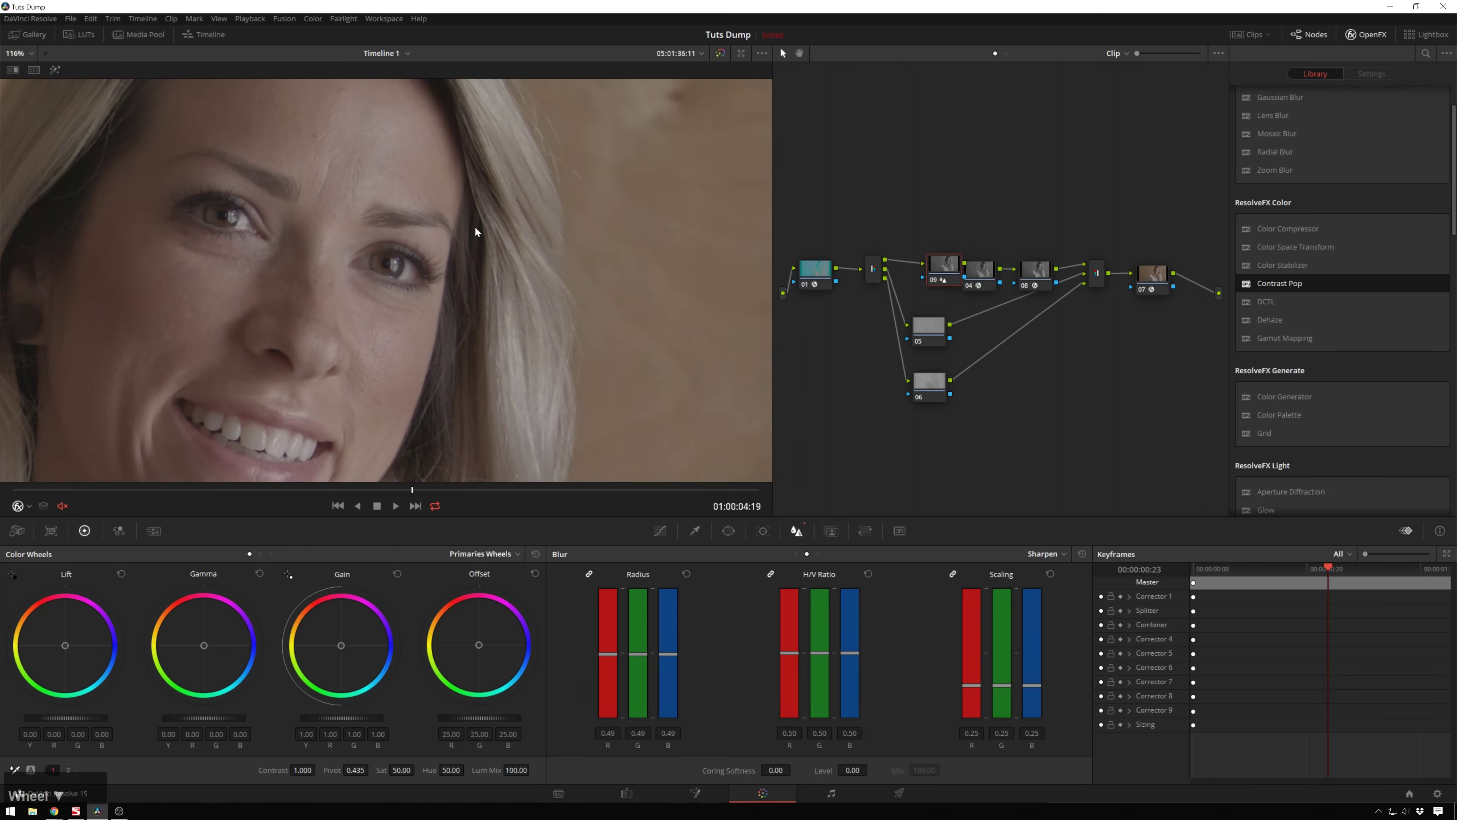
pyautogui.scroll(-1, 417, 231)
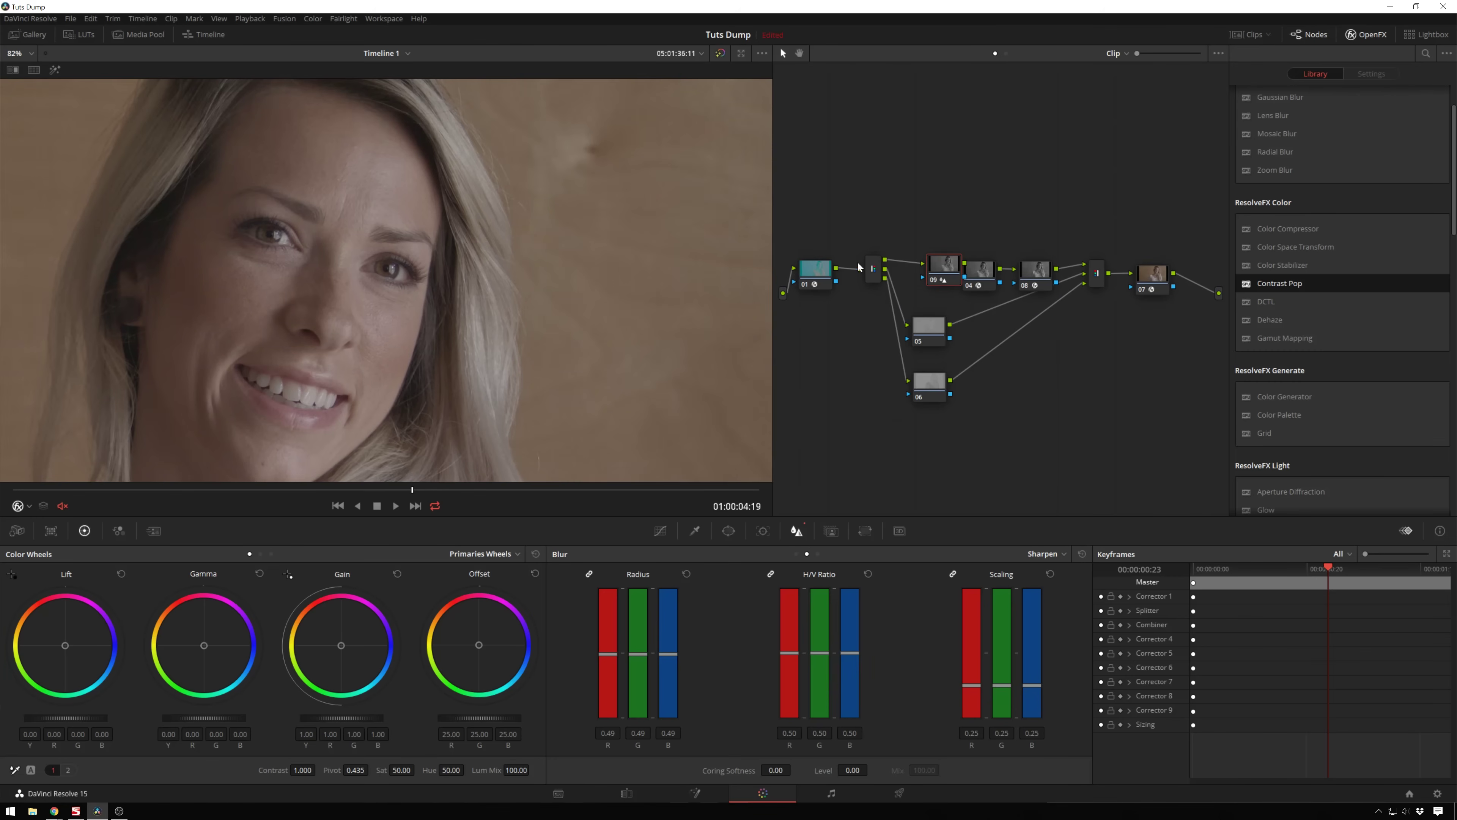
pyautogui.scroll(6, 394, 226)
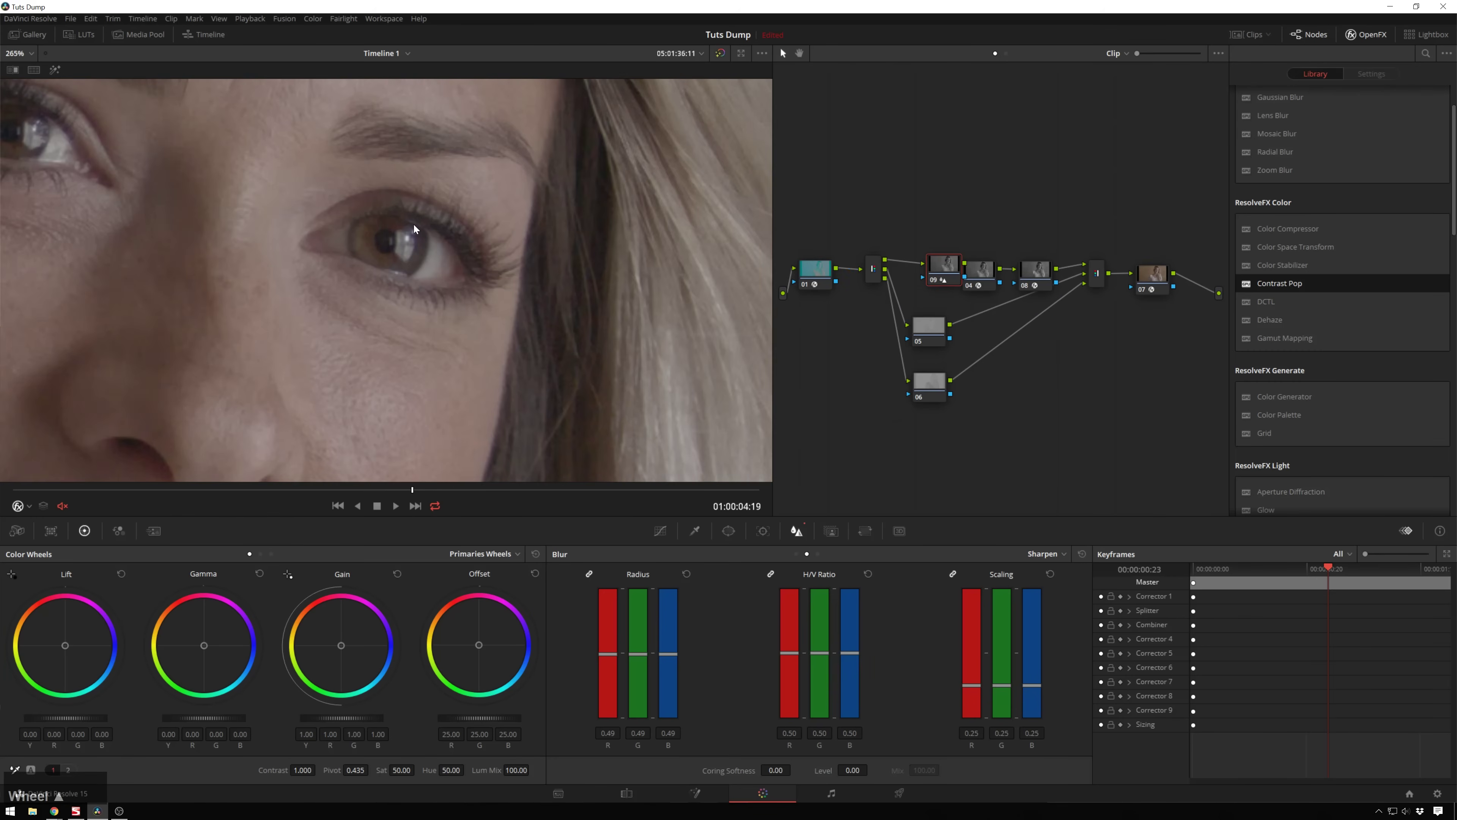
pyautogui.press('ctrl')
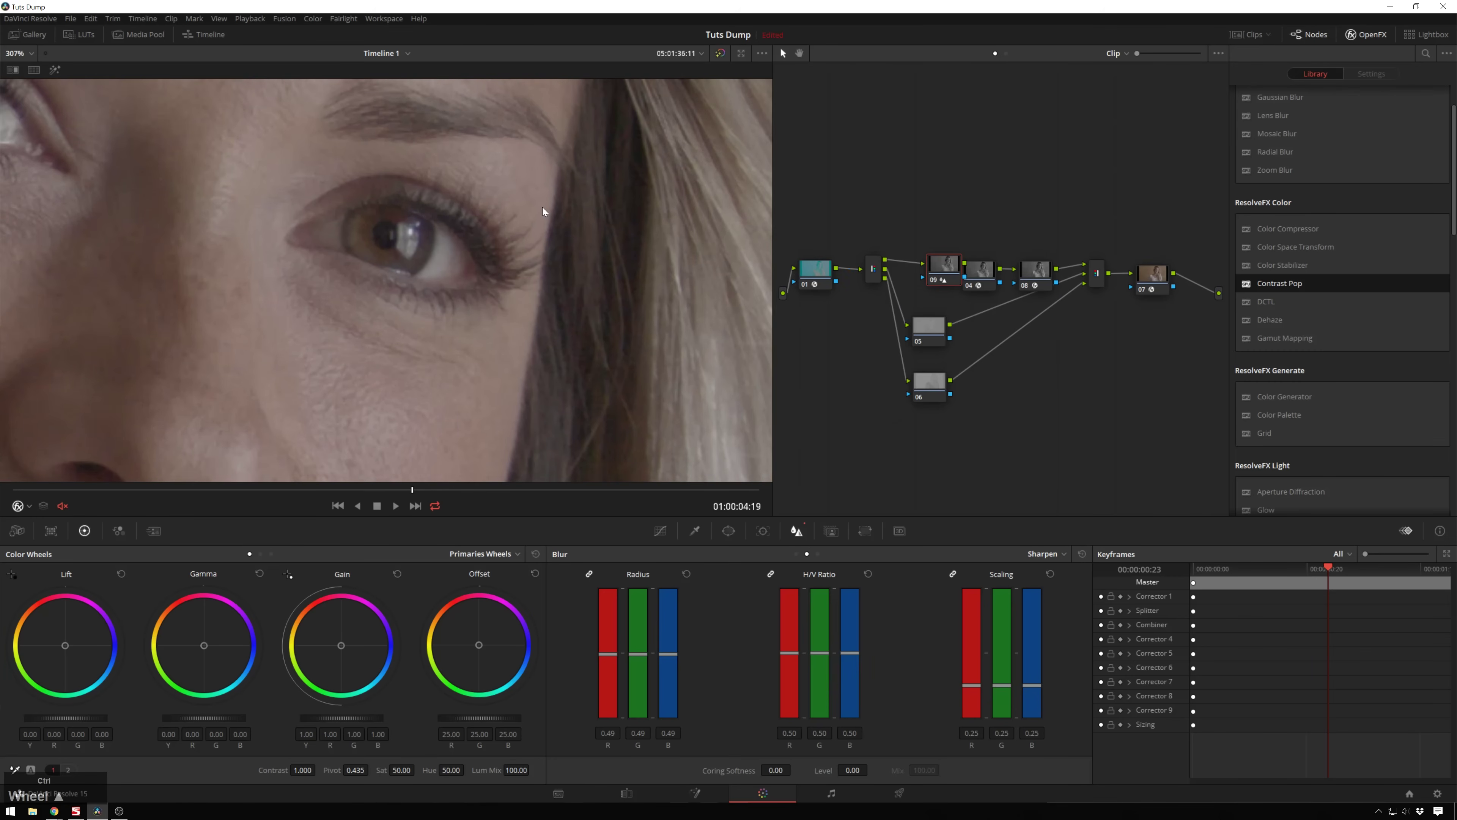
pyautogui.hotkey('ctrl', 'b')
pyautogui.hotkey('ctrl', 'b')
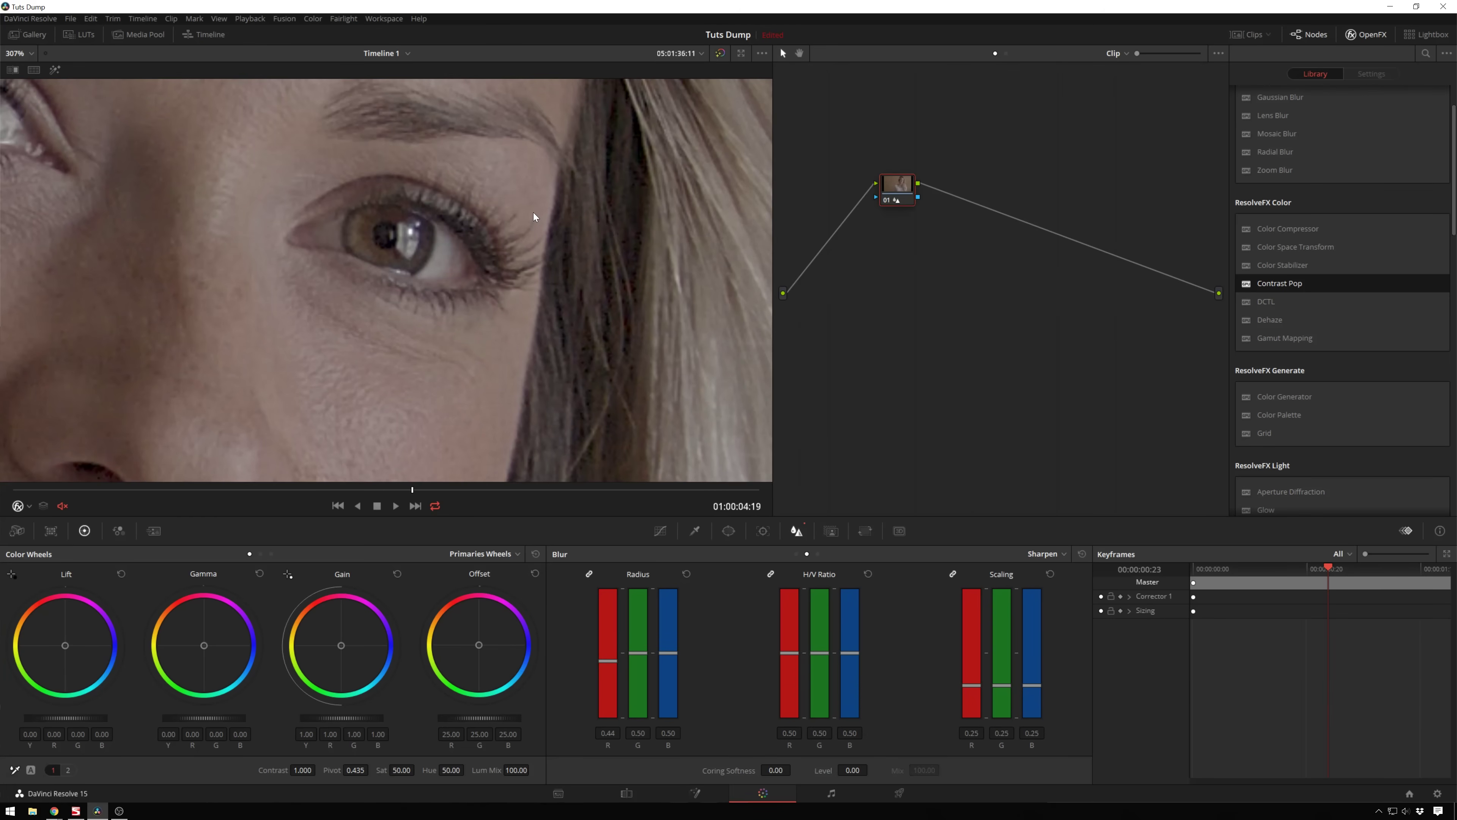
pyautogui.hotkey('ctrl', '2')
pyautogui.hotkey('ctrl', '2')
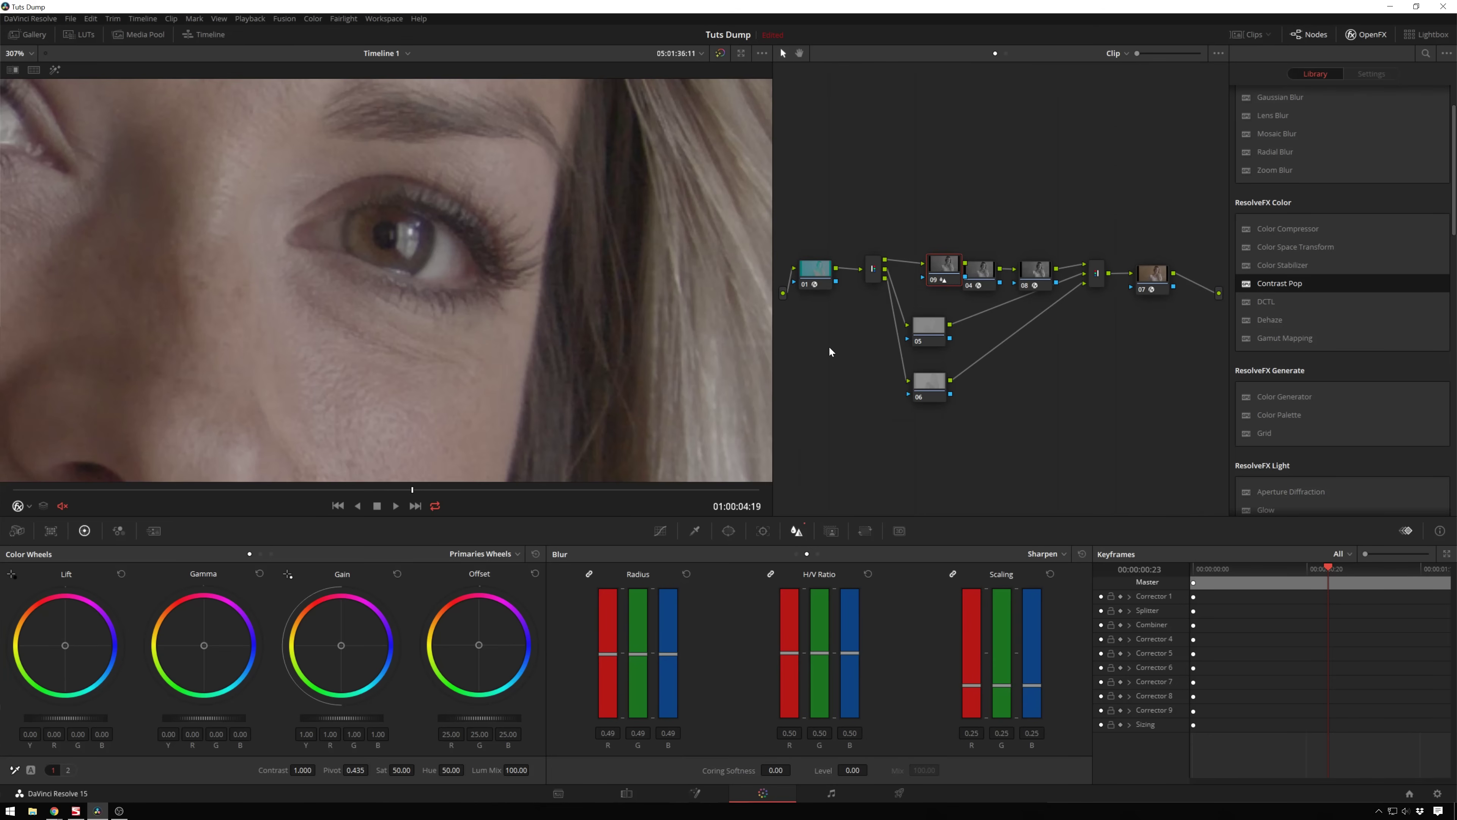
# Blur the two color channel nodes 05 and 06 with a Radius of 0.59 each.
pyautogui.moveTo(937, 326); pyautogui.dragTo(953, 324)
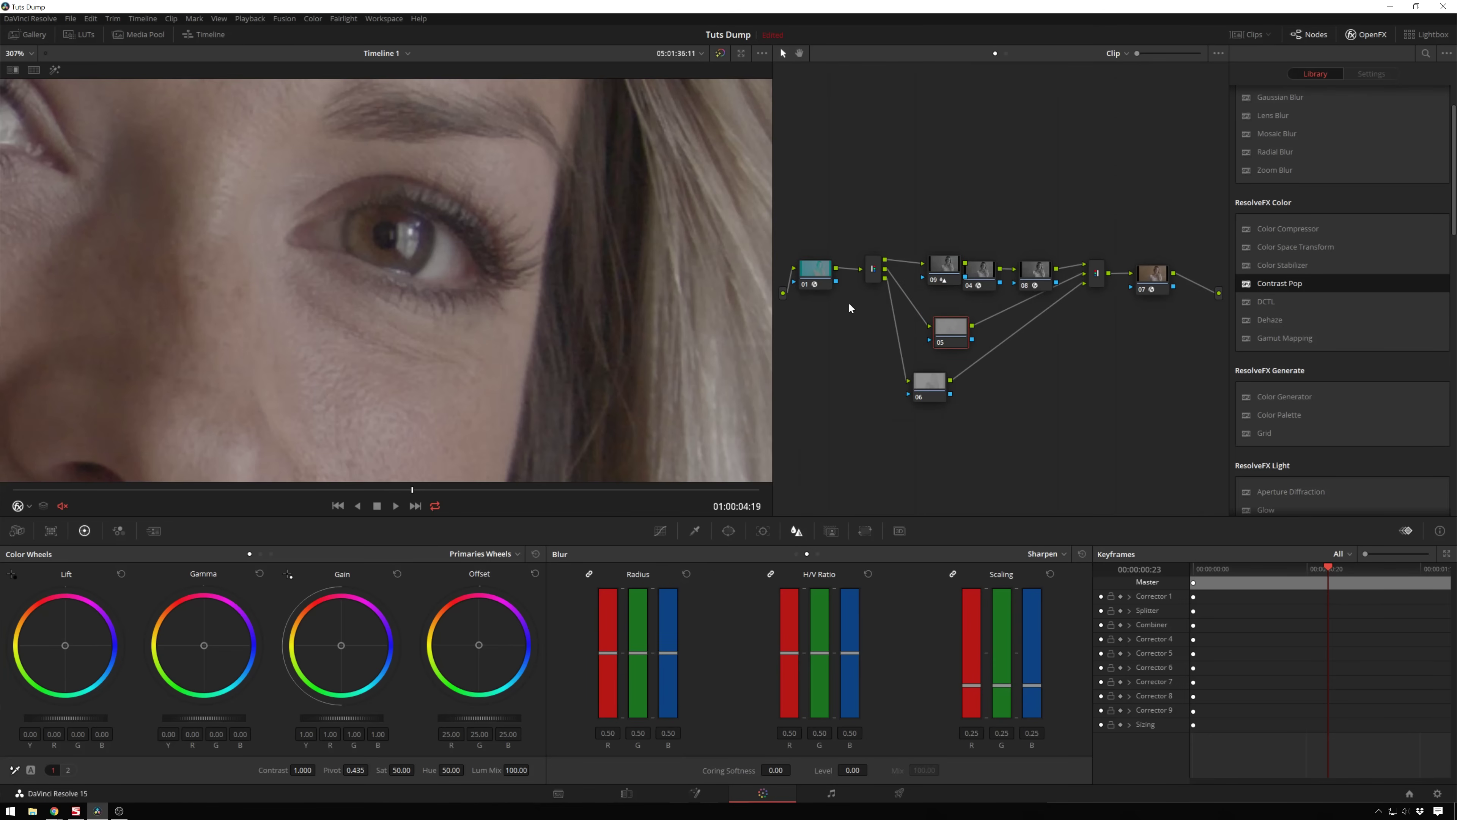
pyautogui.hotkey('shift', 'h')
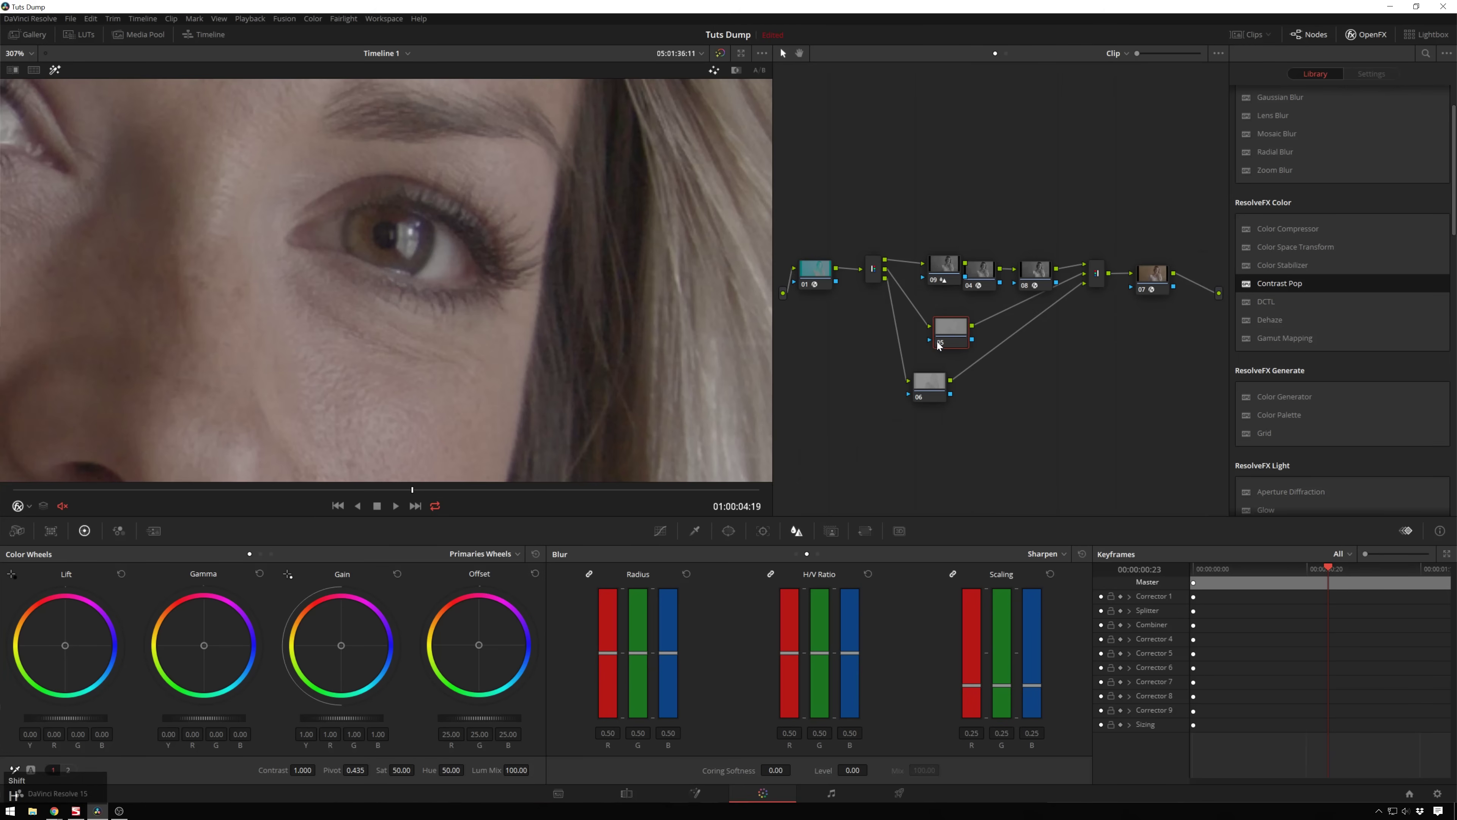
pyautogui.hotkey('shift', 'h')
pyautogui.scroll(3, 628, 675)
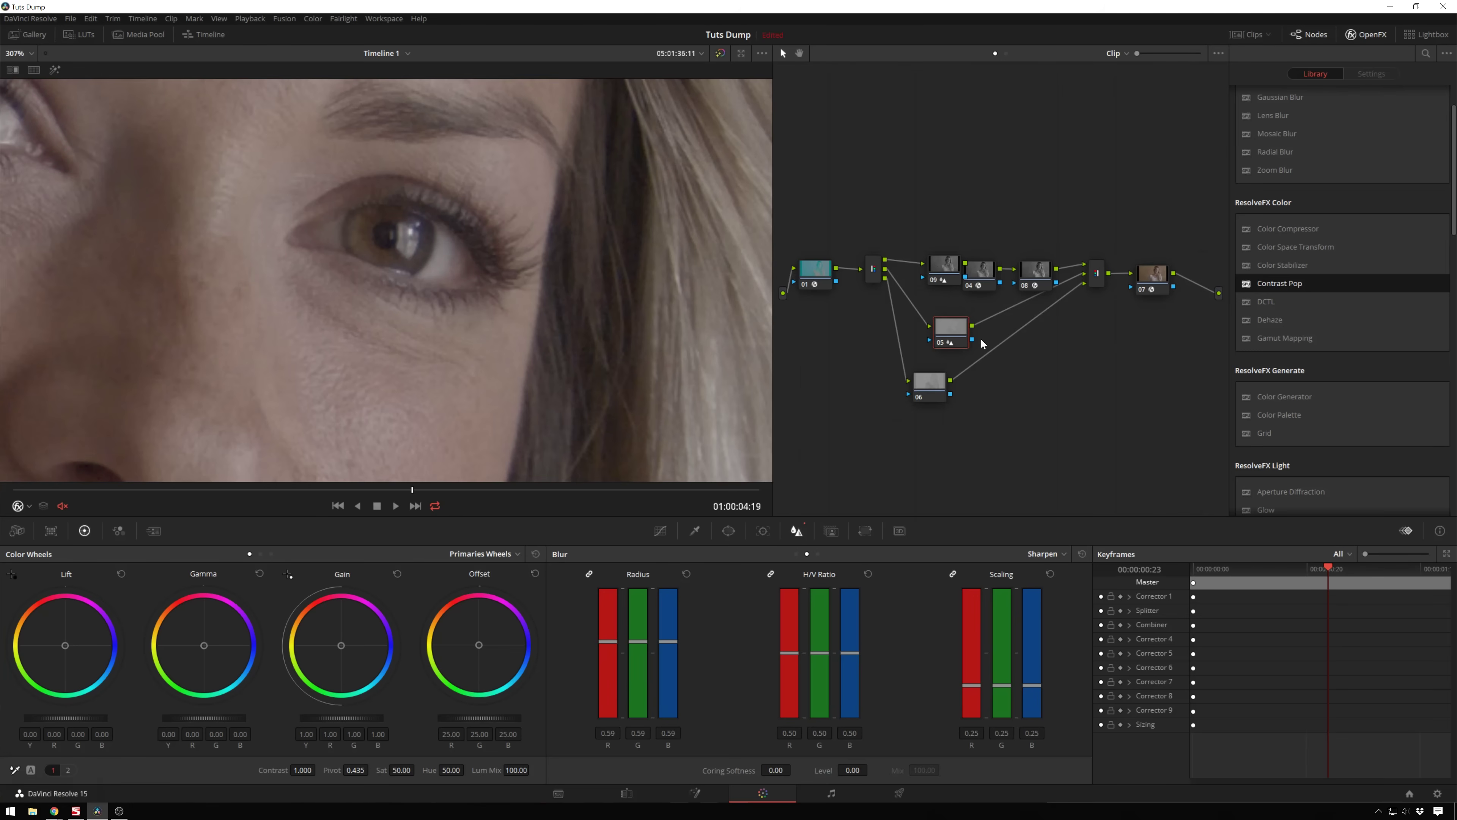
pyautogui.click(931, 387)
pyautogui.scroll(3, 640, 670)
# Compare the image with the whole grade bypassed and enabled, both close on the face and at full frame.
pyautogui.middleClick(275, 263)
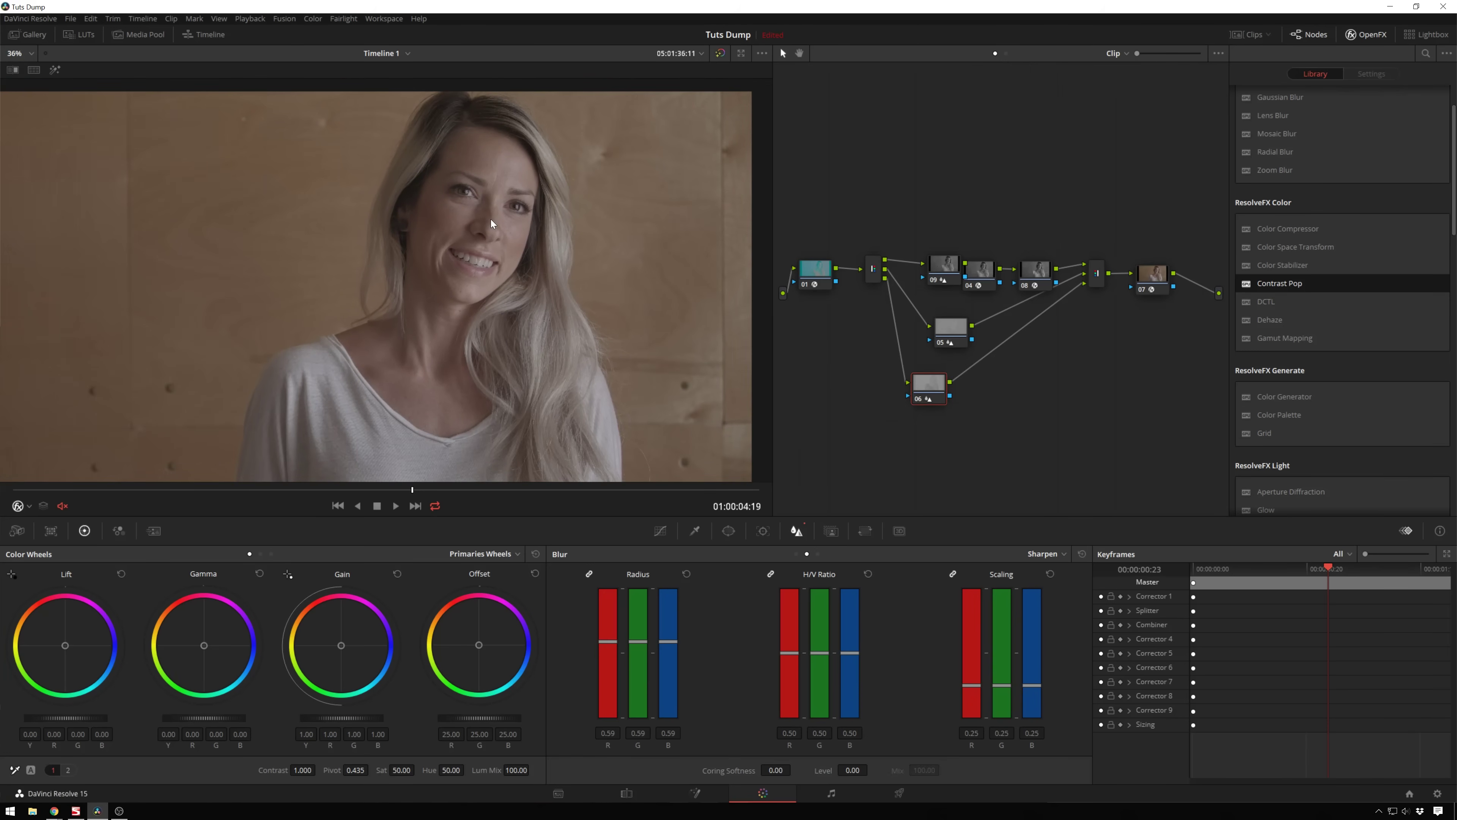
pyautogui.scroll(5, 491, 223)
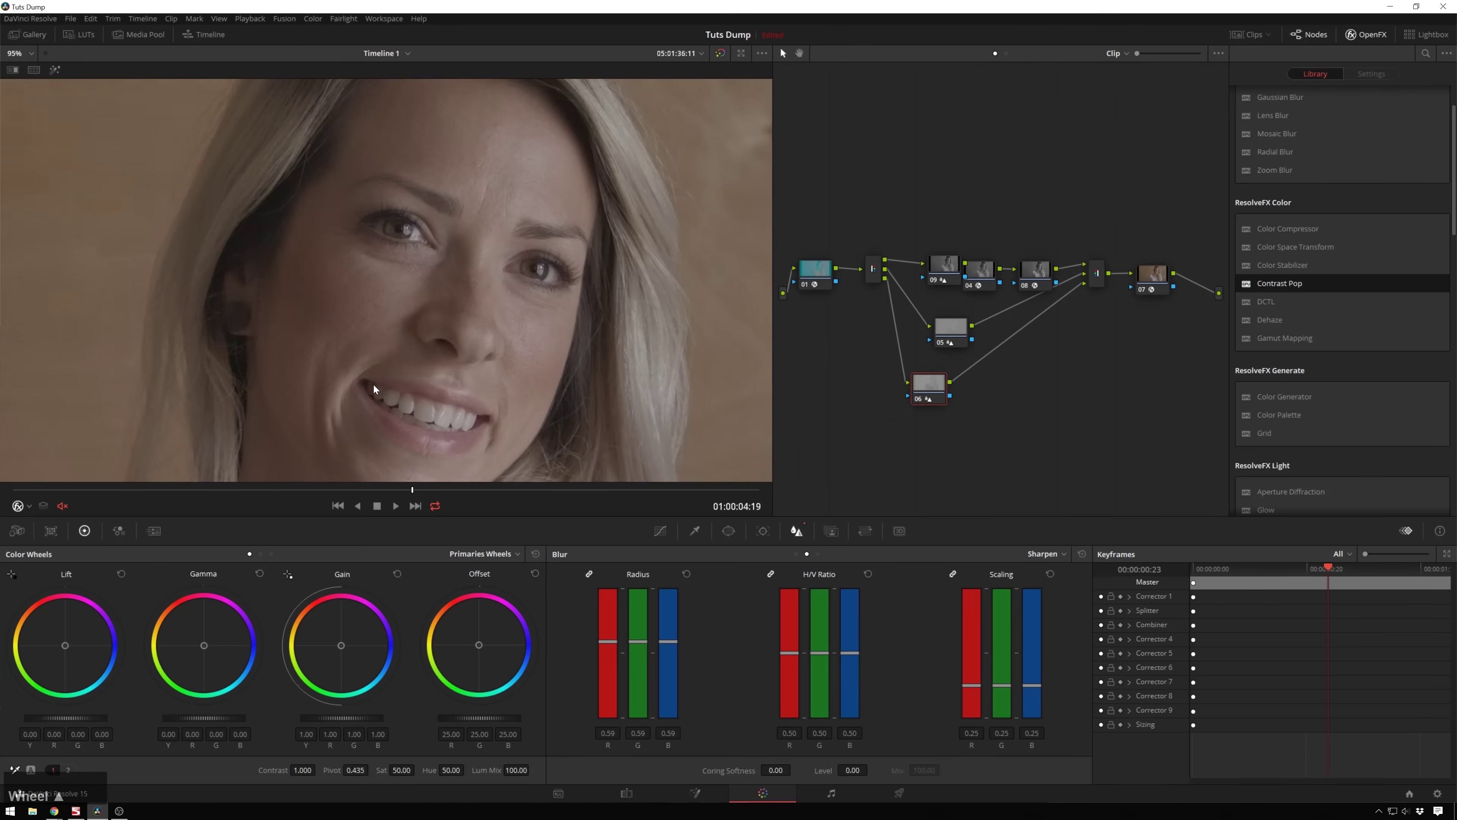
pyautogui.scroll(1, 468, 300)
pyautogui.hotkey('alt', 'd')
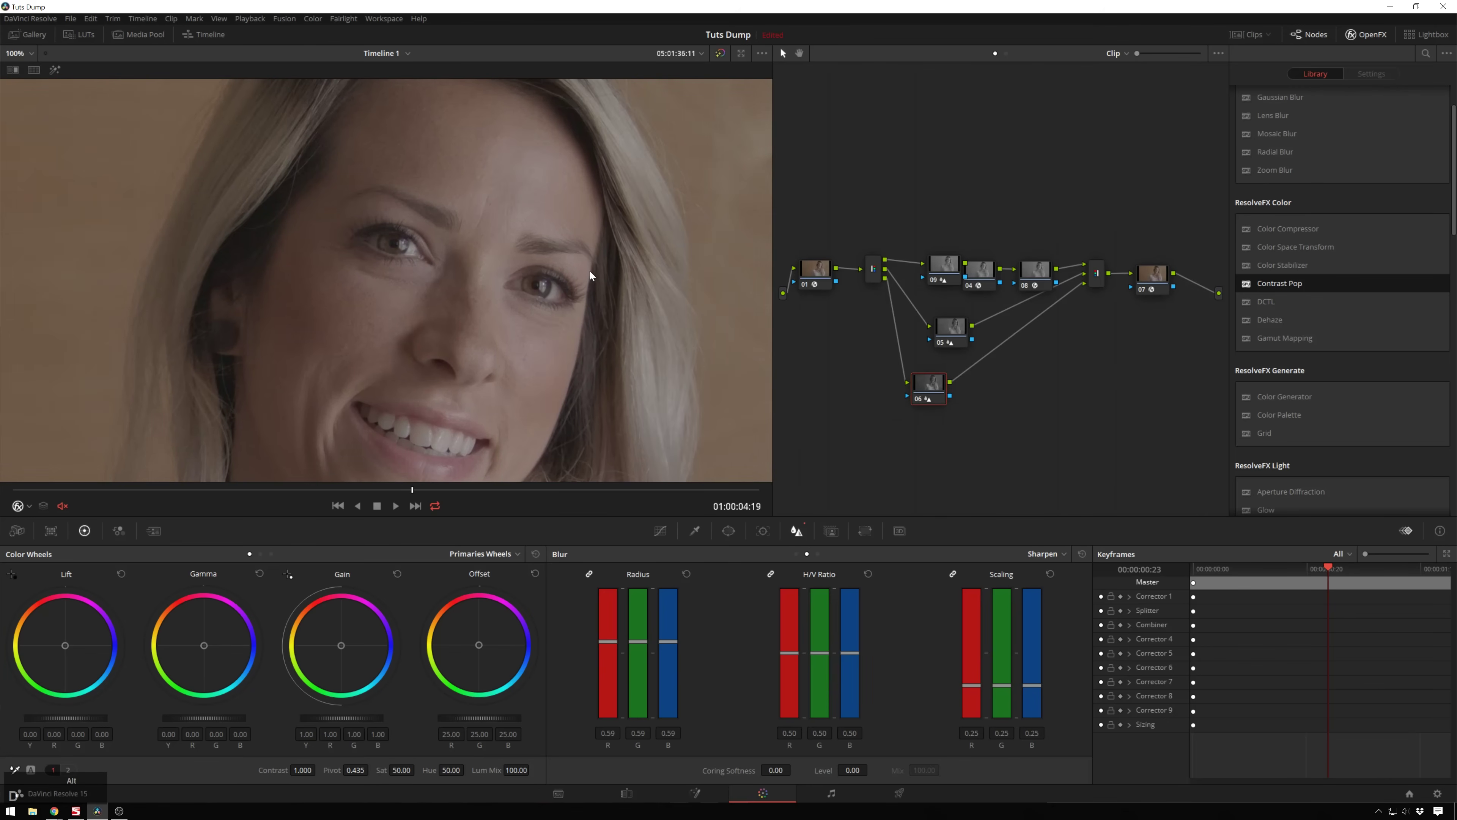
pyautogui.scroll(-5, 603, 258)
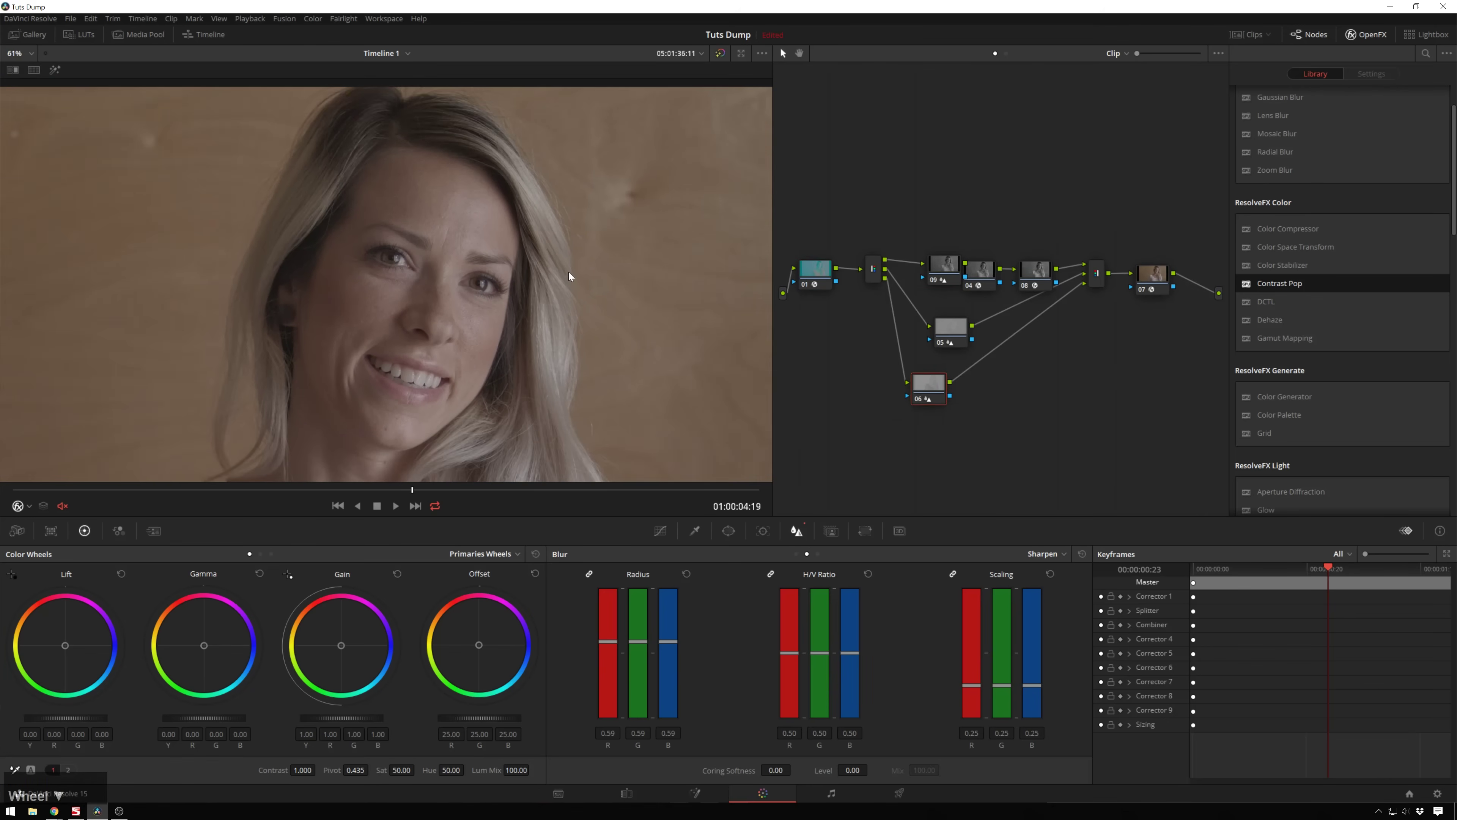
pyautogui.moveTo(511, 367); pyautogui.dragTo(576, 265)
pyautogui.hotkey('alt', 'd')
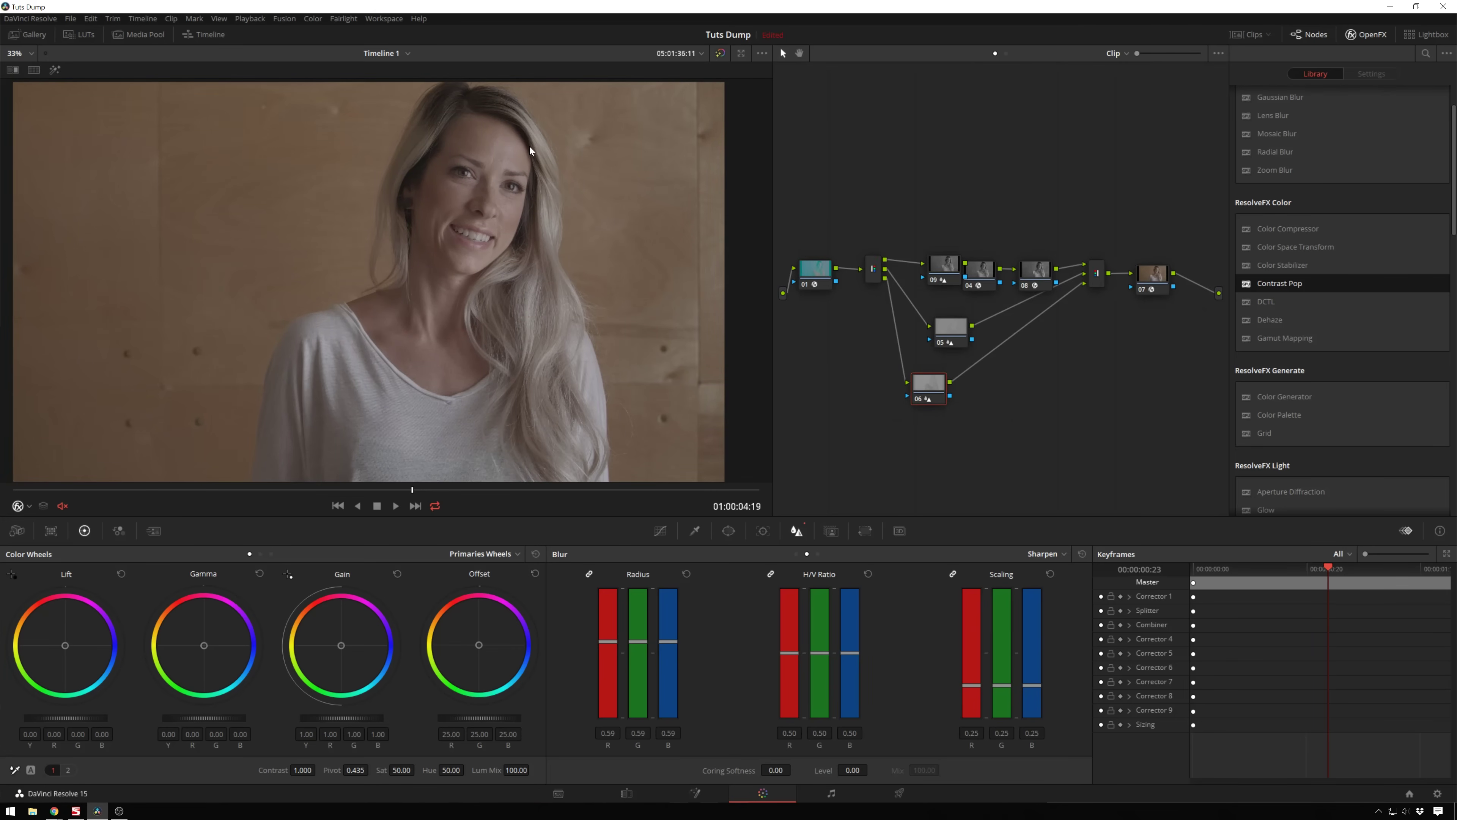
pyautogui.press('alt')
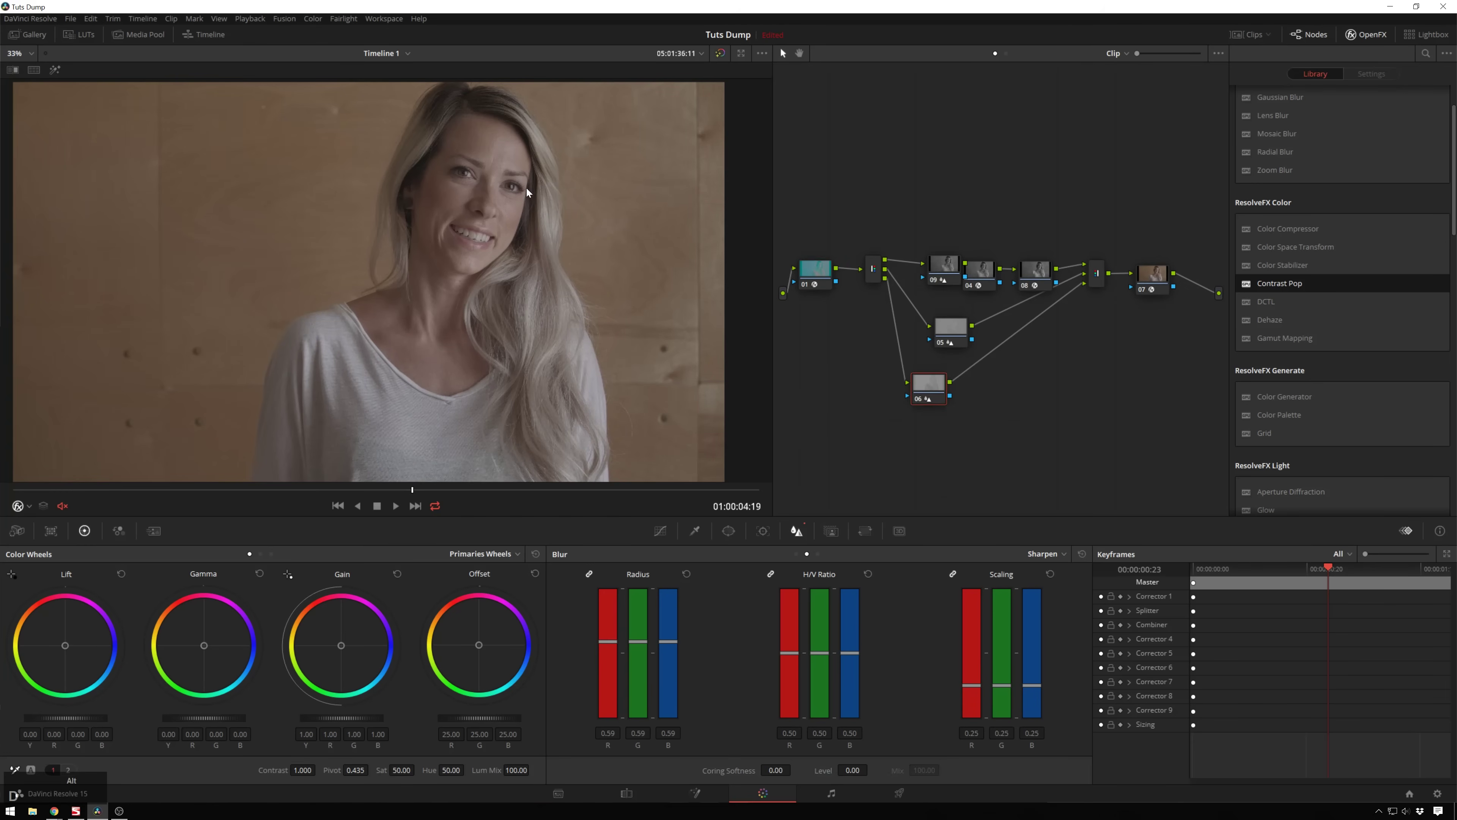
pyautogui.press('alt')
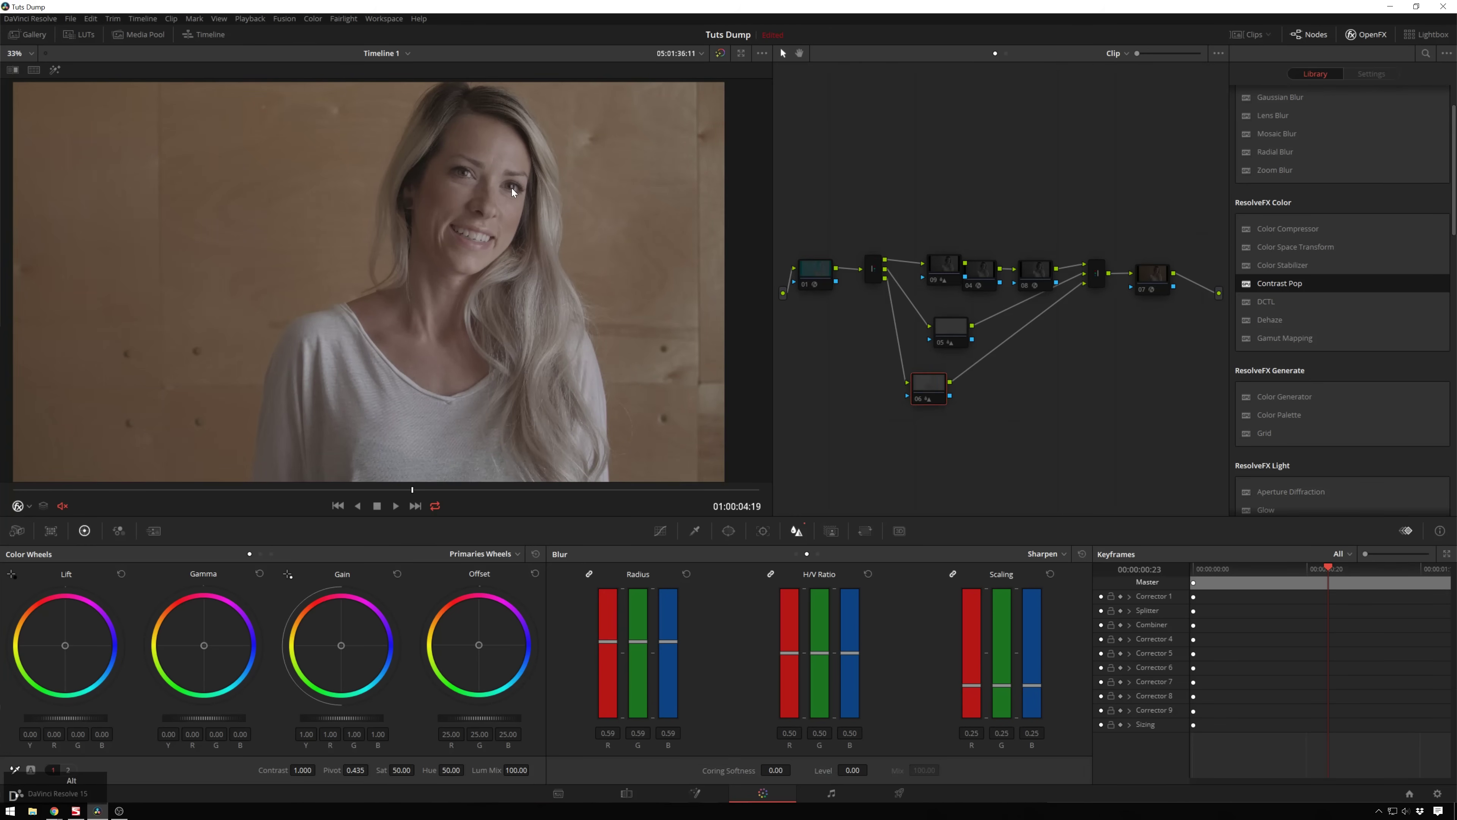
pyautogui.press('alt')
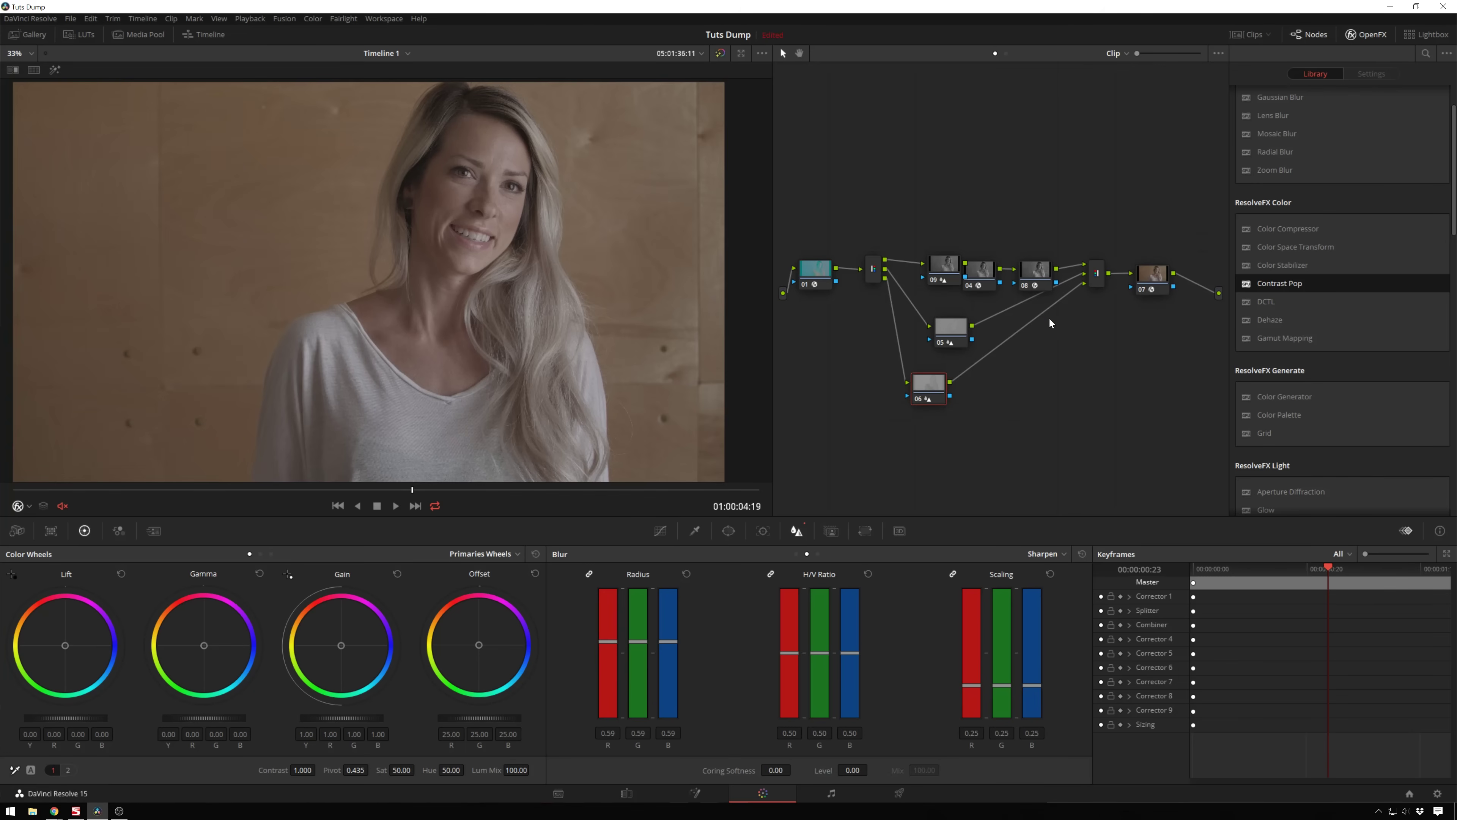
# Add a serial node before the first Color Space Transform node 01.
pyautogui.click(812, 278)
pyautogui.press('shift')
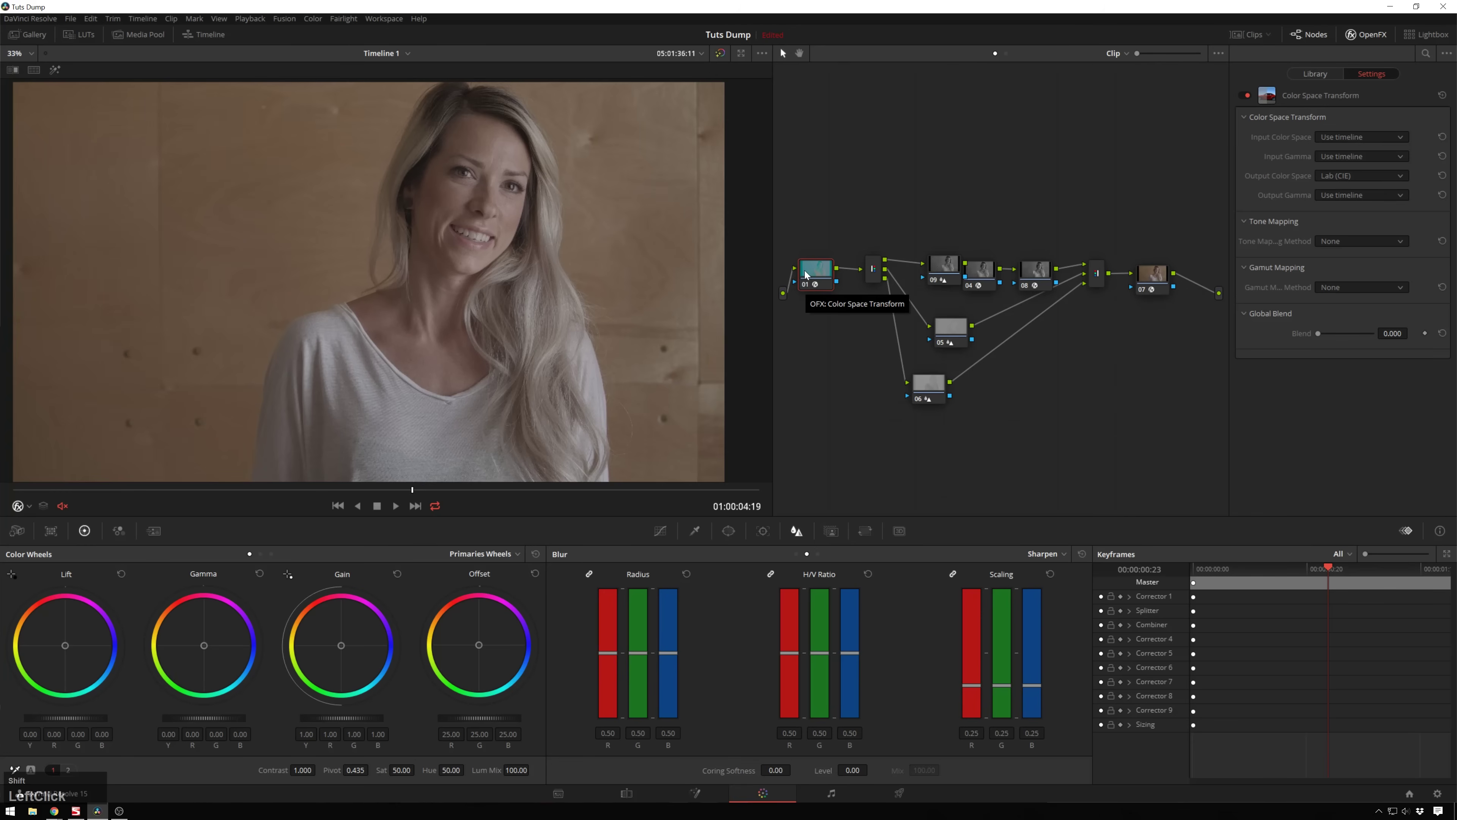
pyautogui.hotkey('shift', 's')
# Add a layer mixer to node 07, place it before the output, and feed its second layer node, moved above node 07, from node 10.
pyautogui.click(1152, 279)
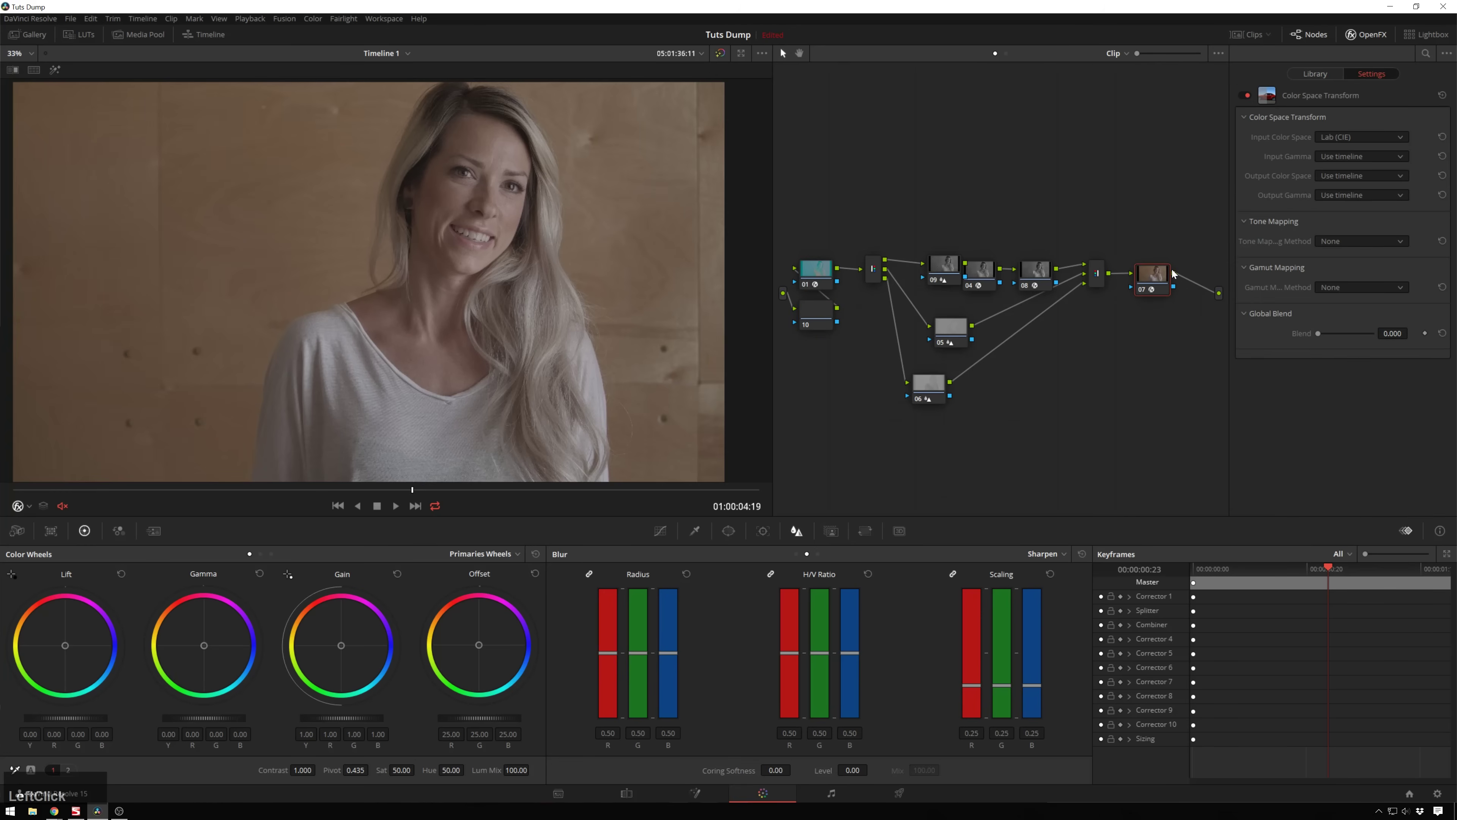
pyautogui.press('alt')
pyautogui.hotkey('alt', 'l')
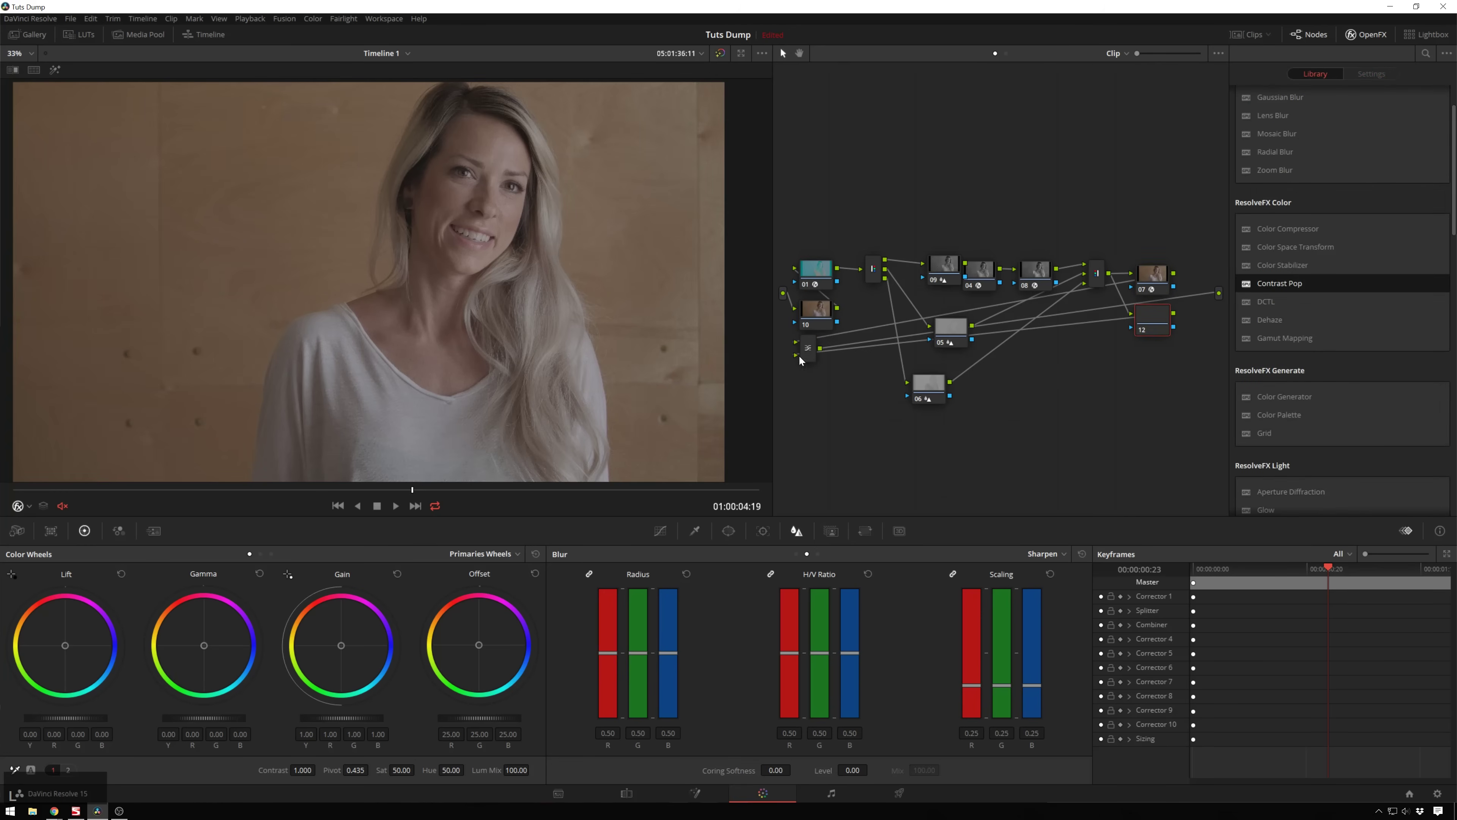
pyautogui.moveTo(810, 344); pyautogui.dragTo(1157, 318)
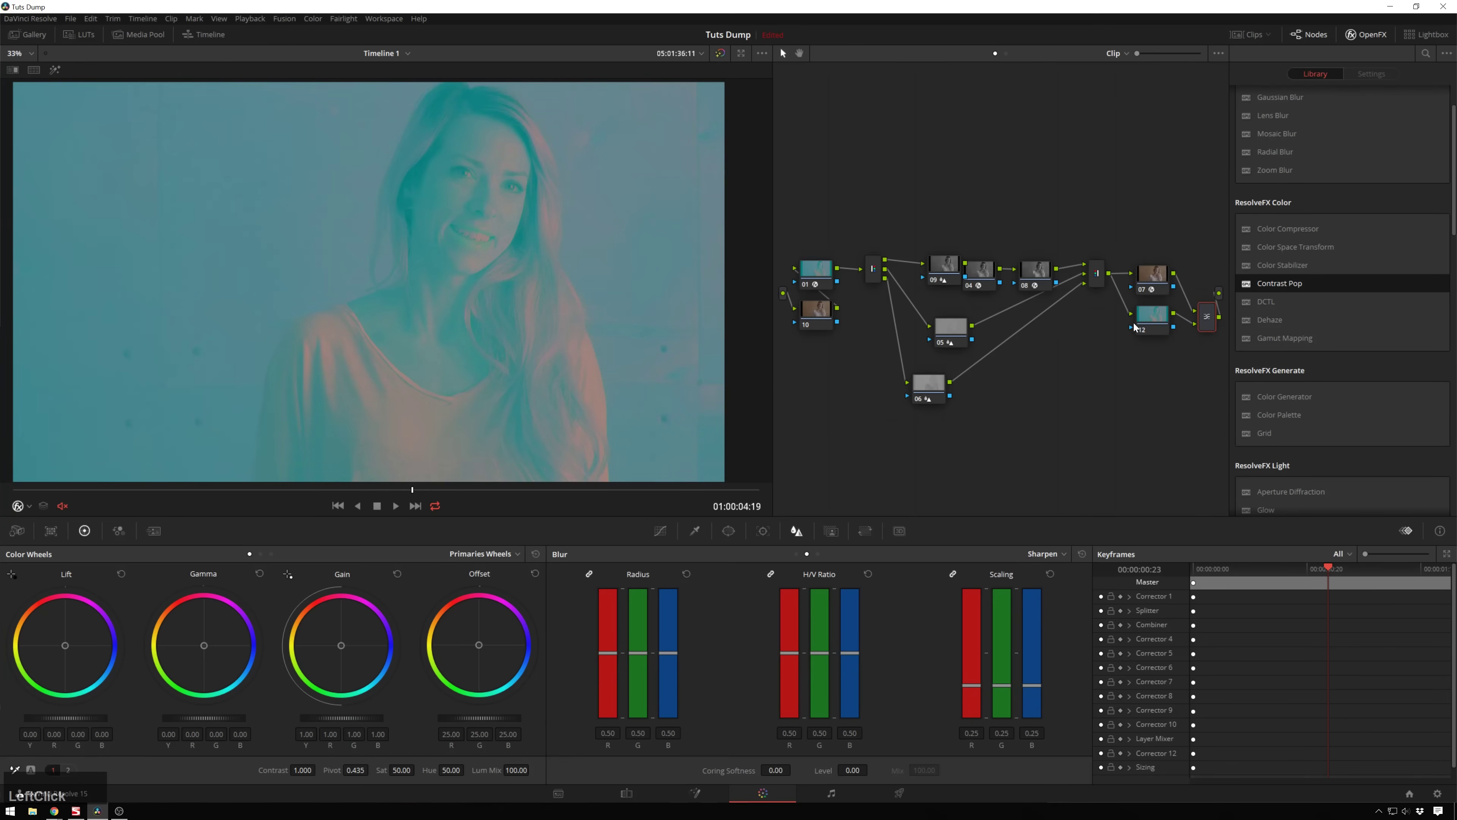
pyautogui.moveTo(1141, 316); pyautogui.dragTo(1152, 218)
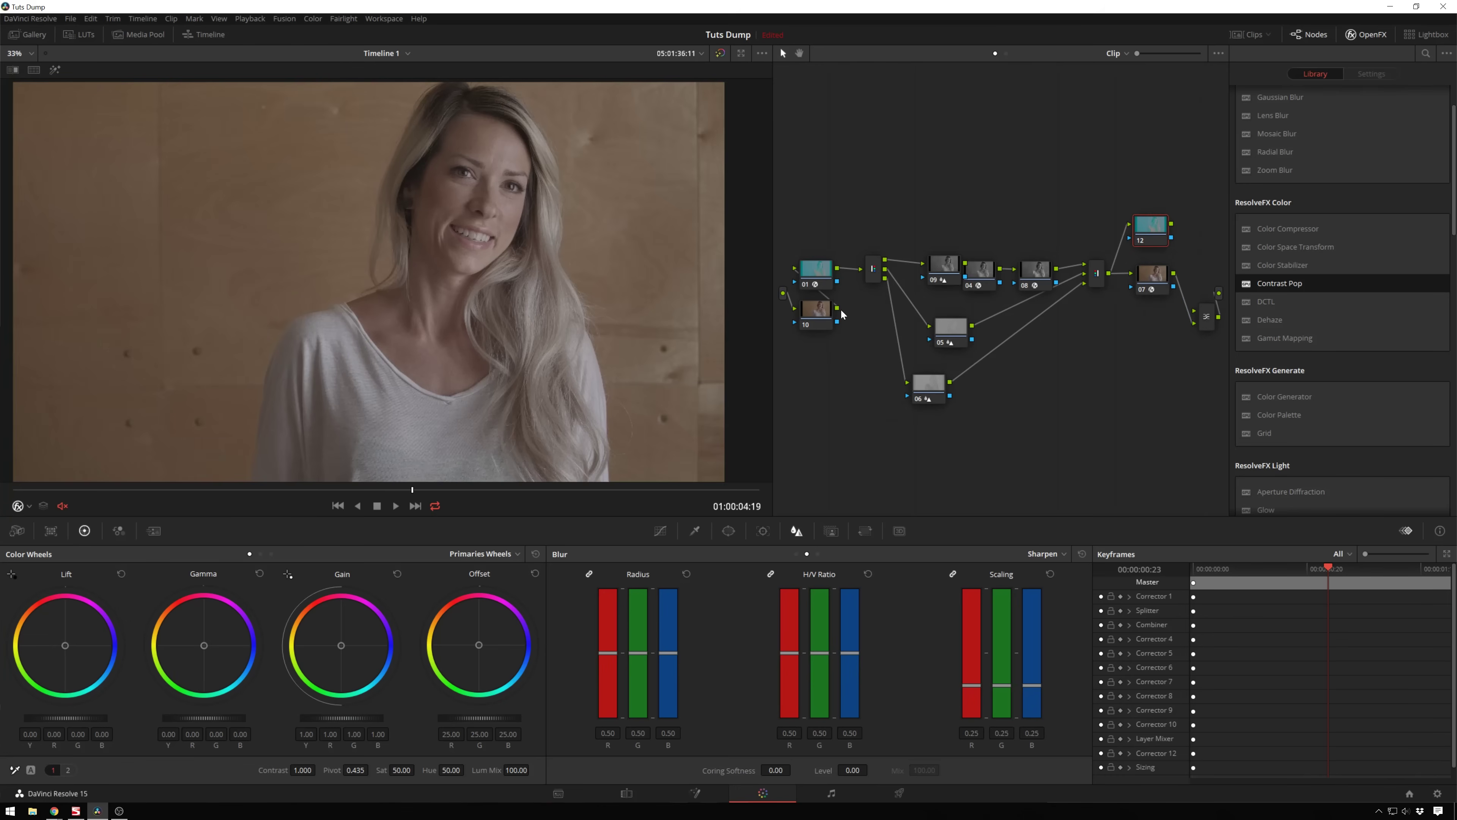
pyautogui.moveTo(837, 308); pyautogui.dragTo(1130, 305)
# Highlight node 07, draw a curve window around the woman's face on it and set the Outside softness to 1.62.
pyautogui.hotkey('shift', 'h')
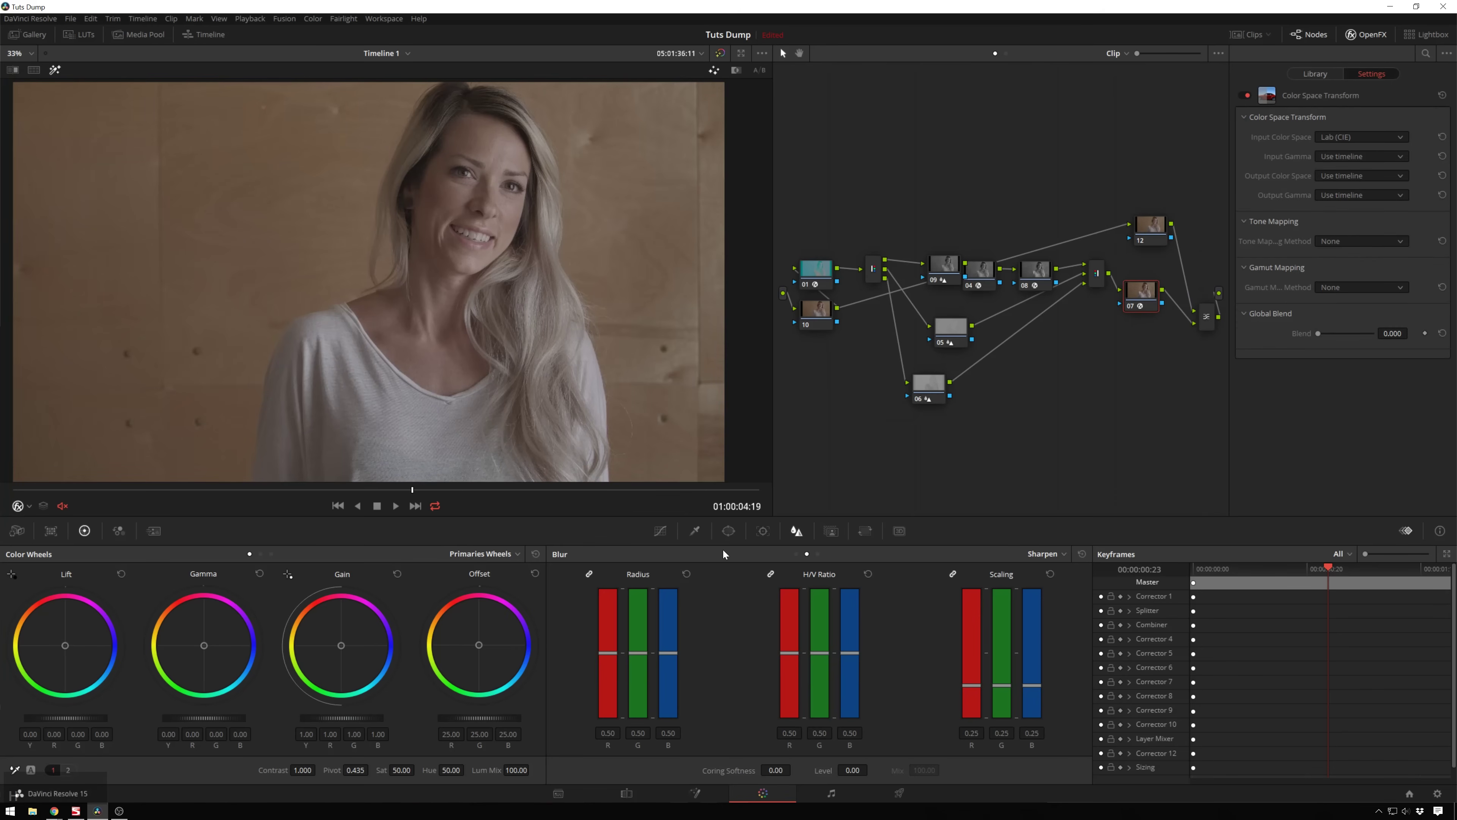
pyautogui.click(728, 530)
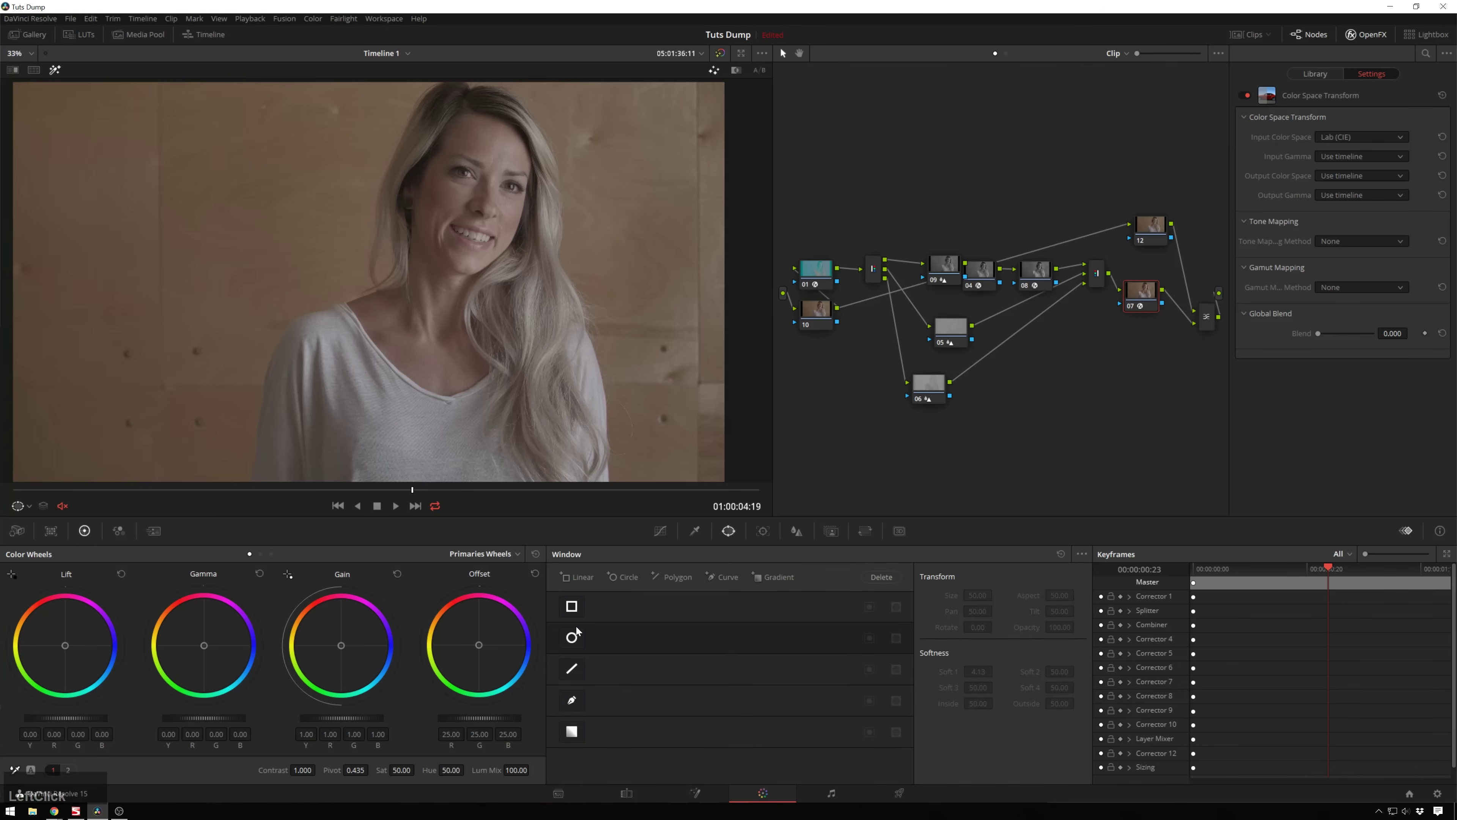
pyautogui.click(571, 700)
pyautogui.click(401, 276)
pyautogui.click(404, 204)
pyautogui.click(438, 129)
pyautogui.click(516, 107)
pyautogui.click(543, 211)
pyautogui.click(536, 291)
pyautogui.click(422, 289)
pyautogui.click(401, 276)
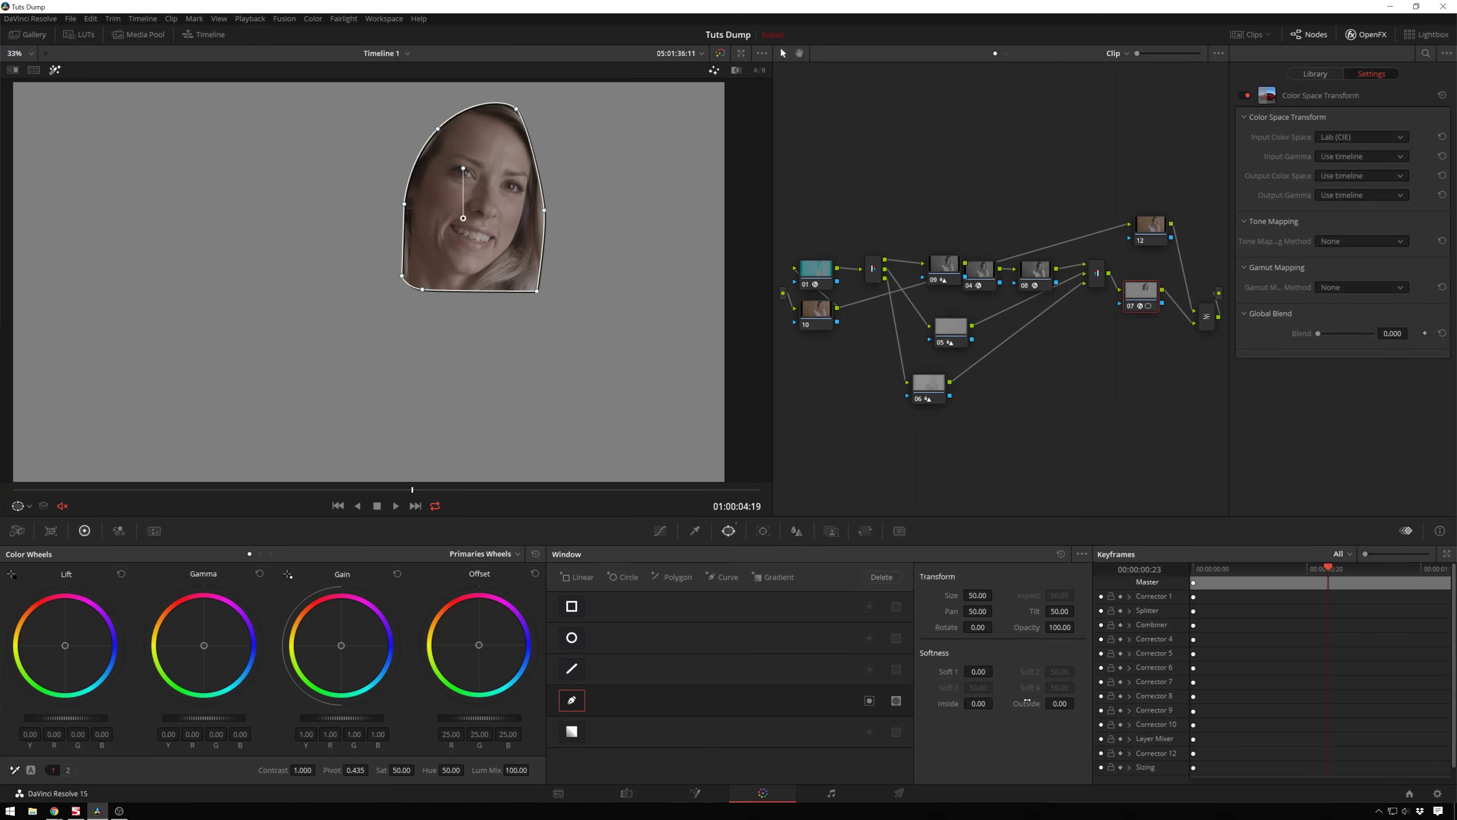
pyautogui.moveTo(1027, 702); pyautogui.dragTo(1074, 702)
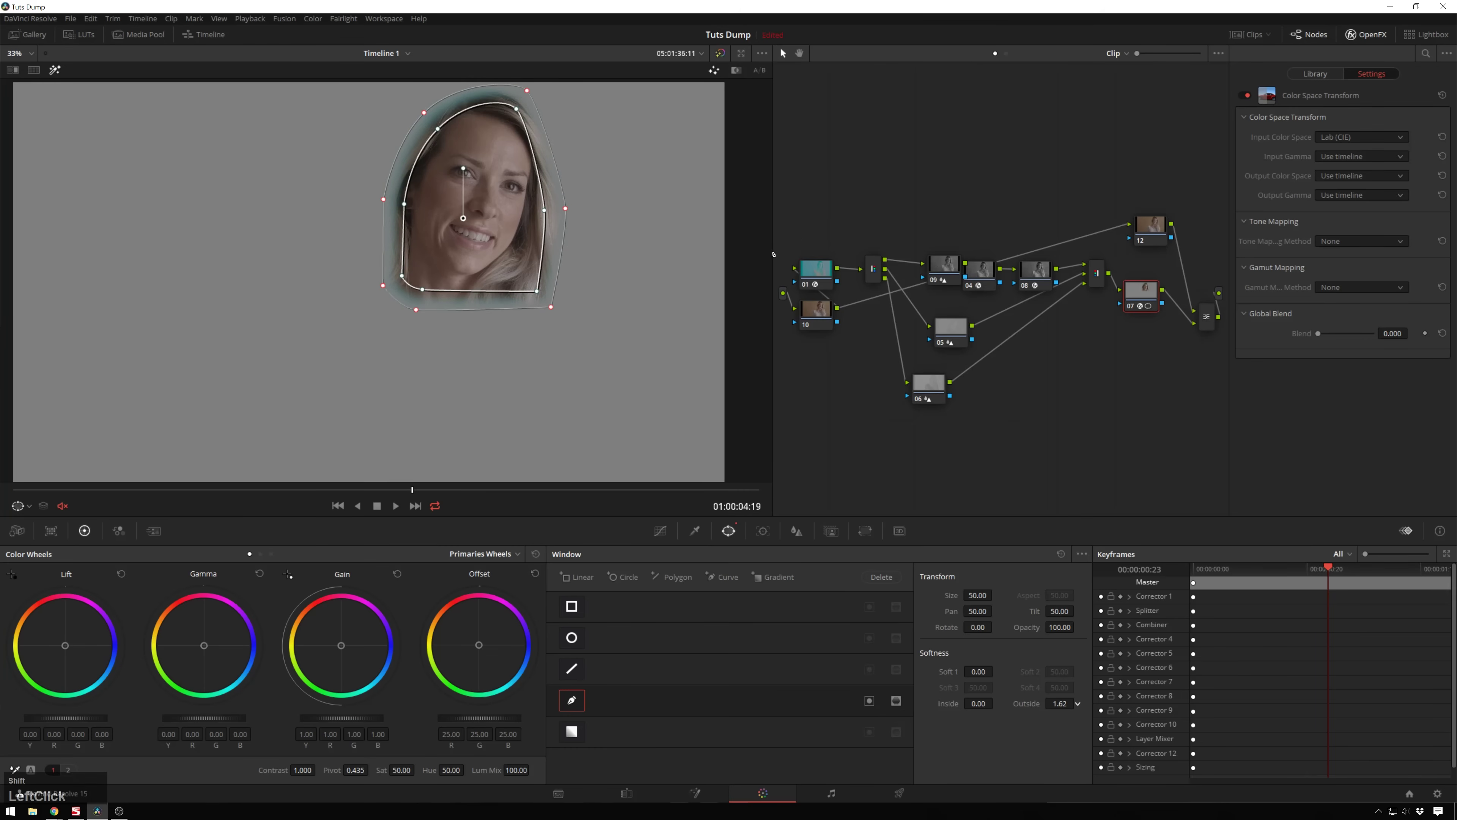
# Turn off the highlight view and extend the face window's lower-right corner point downward over the hair beside the neck.
pyautogui.hotkey('shift', 'h')
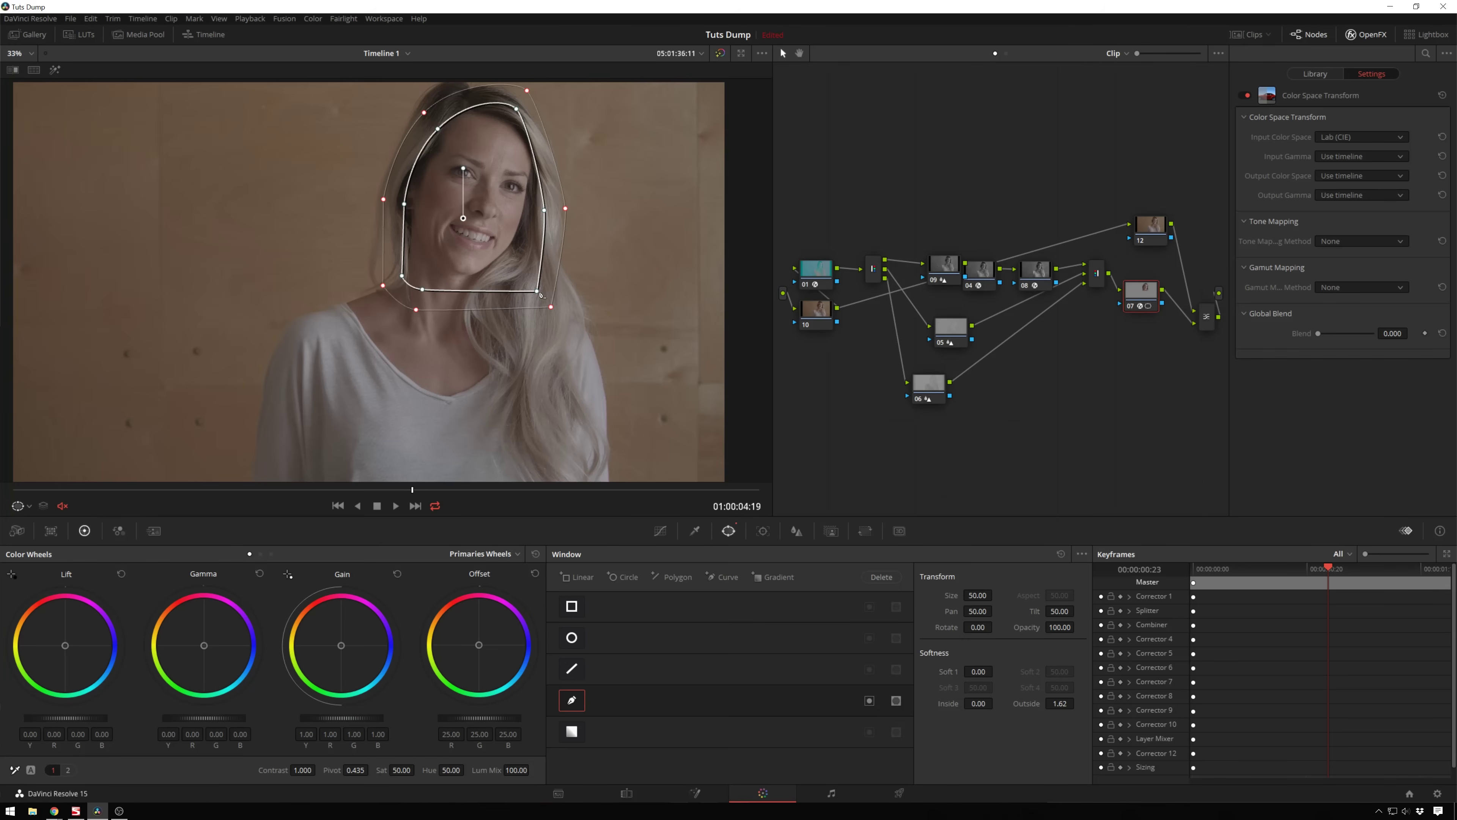
pyautogui.moveTo(538, 291); pyautogui.dragTo(535, 319)
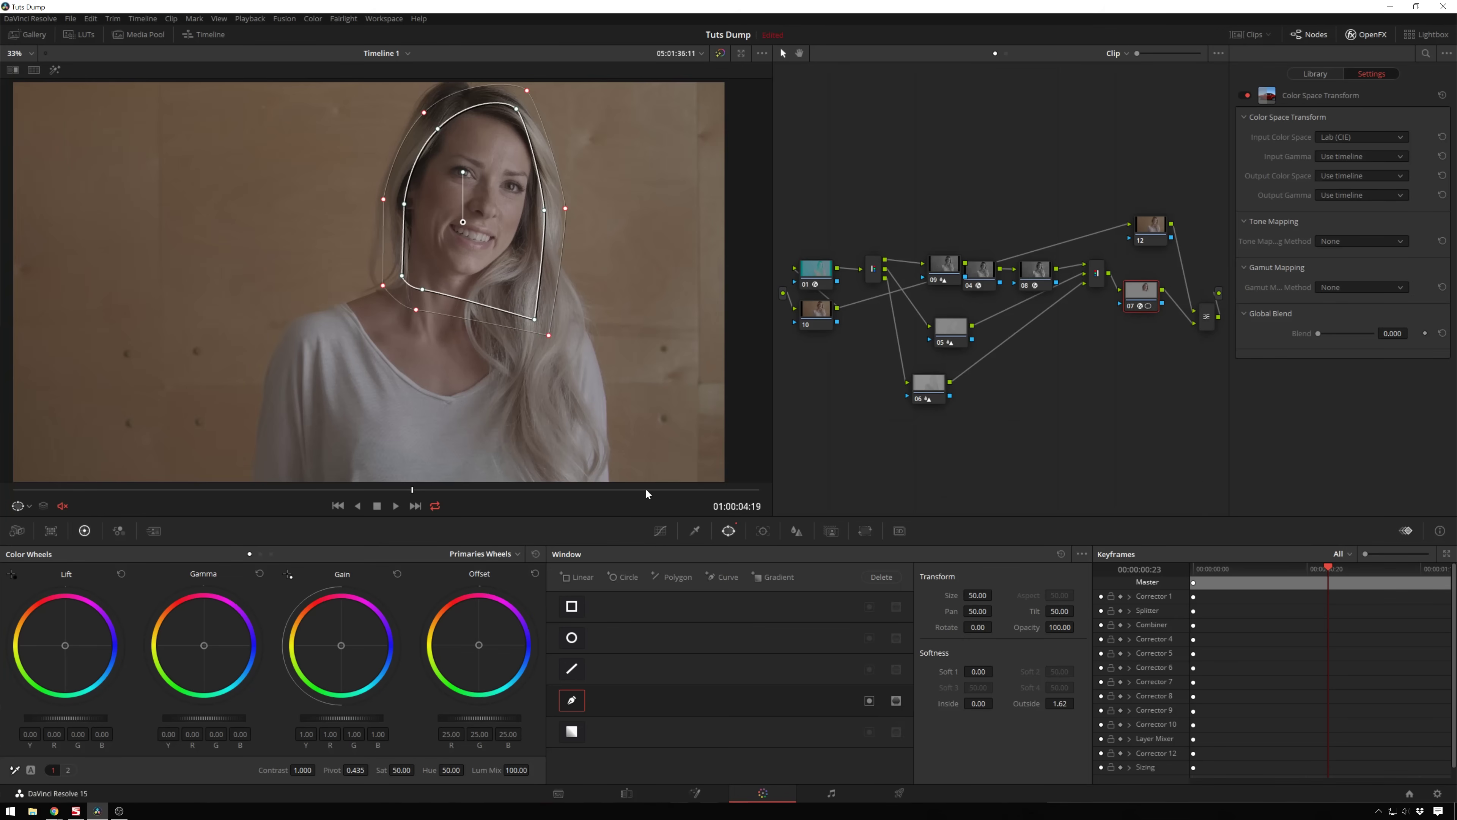
# Hide the window outline by switching to the Curves palette, and compare the image with the whole grade bypassed and enabled.
pyautogui.click(661, 531)
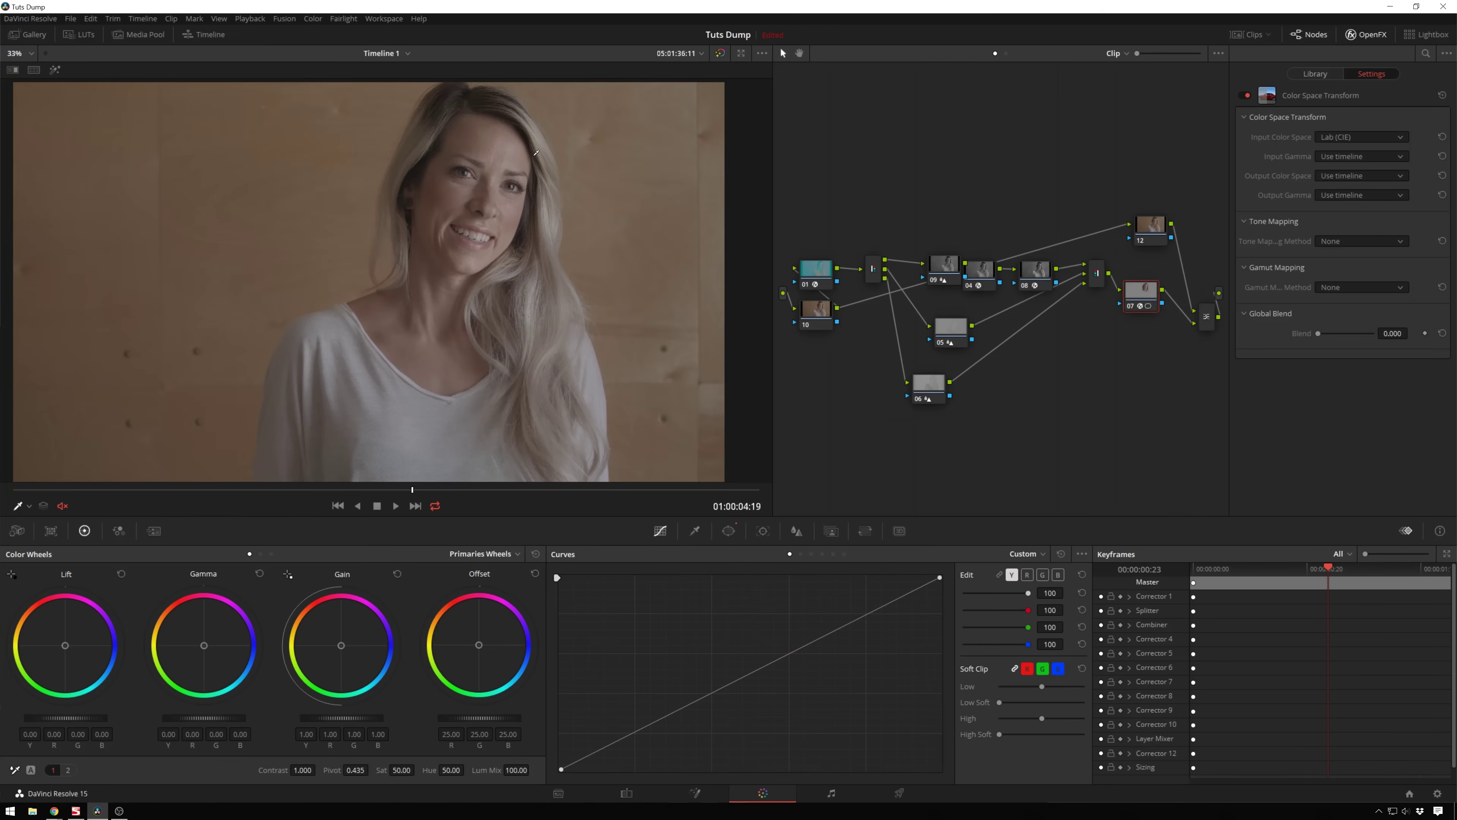
pyautogui.click(524, 128)
pyautogui.hotkey('alt', 'd')
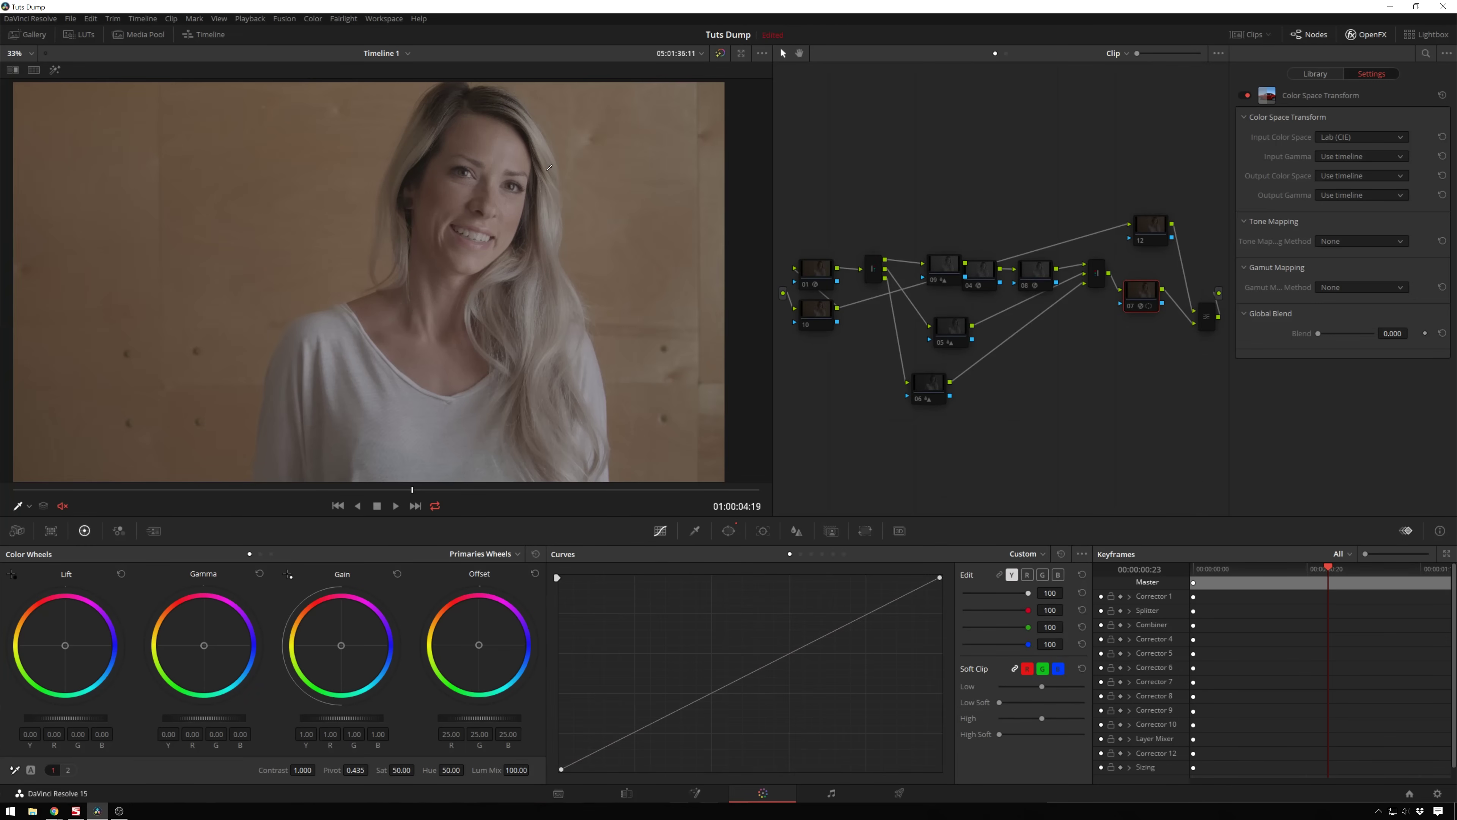
pyautogui.hotkey('alt', 'd')
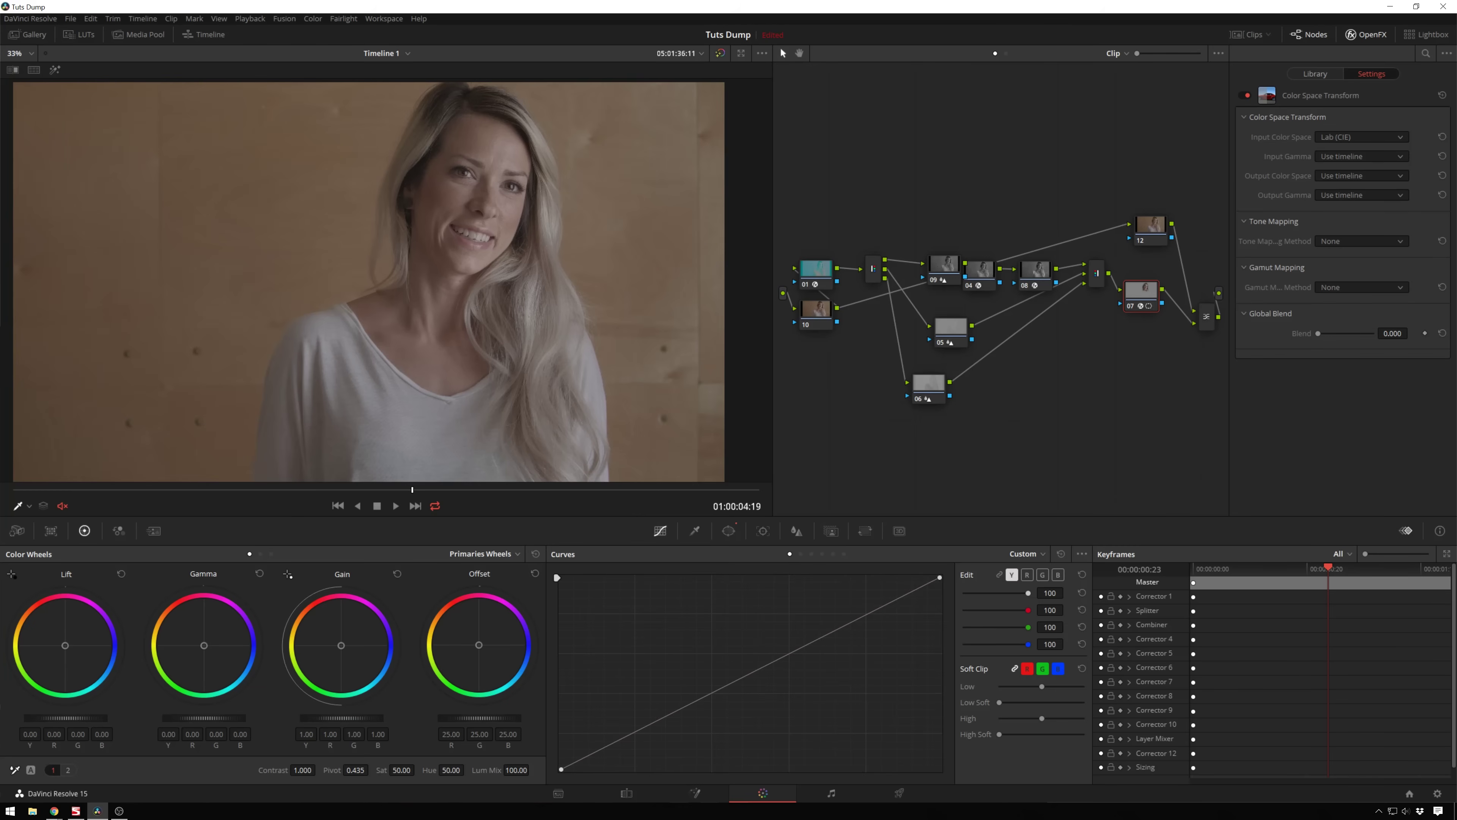
pyautogui.click(119, 811)
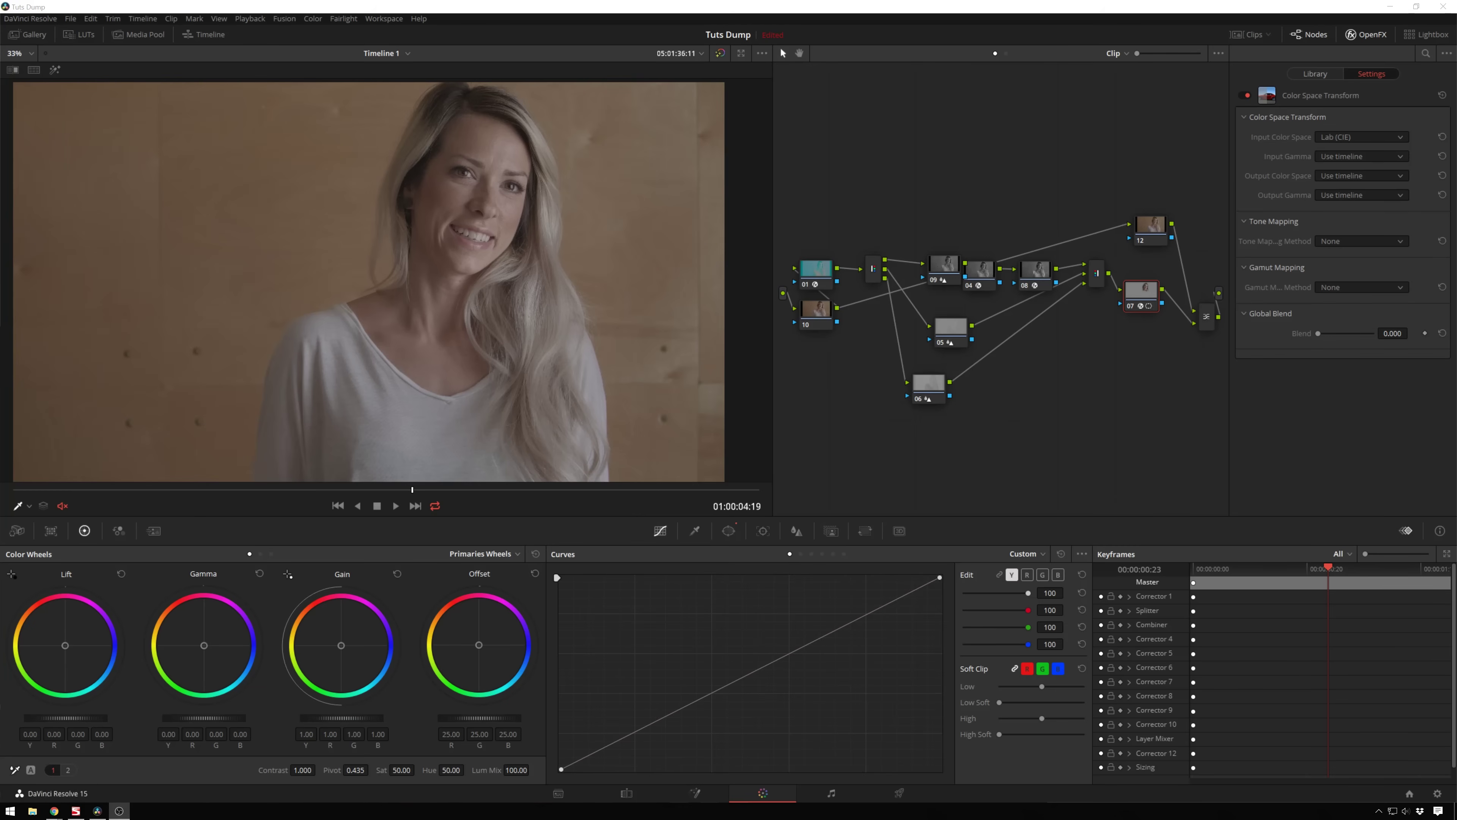